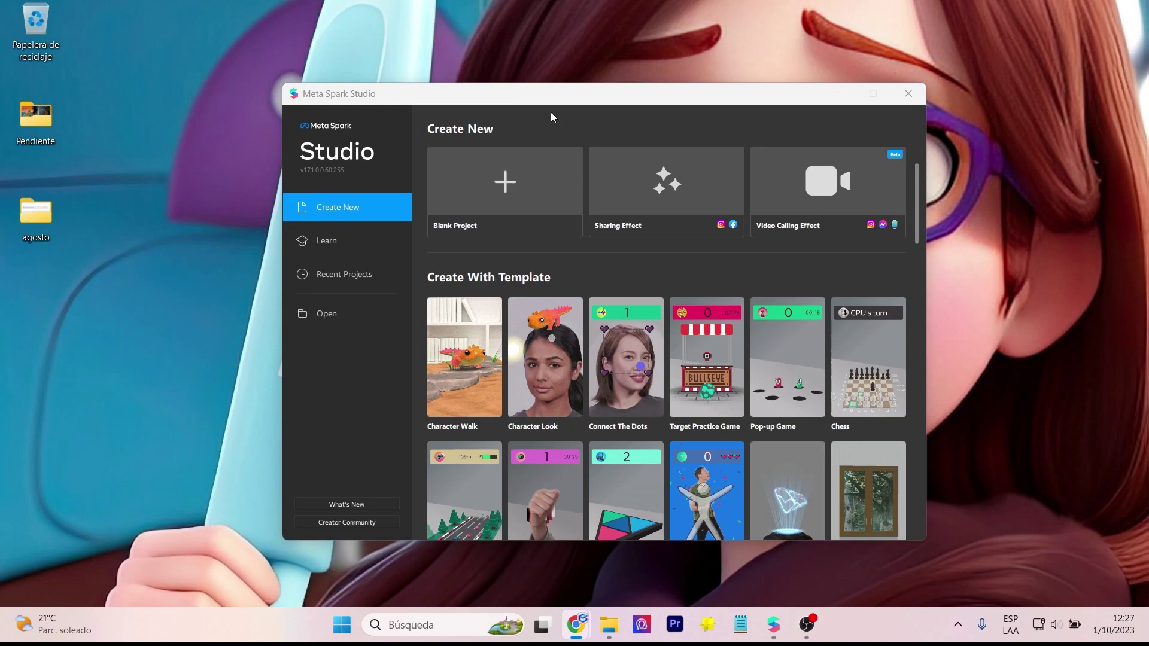
# Create a project from the Hologram Projector template and maximize its window
pyautogui.scroll(-3, 721, 262)
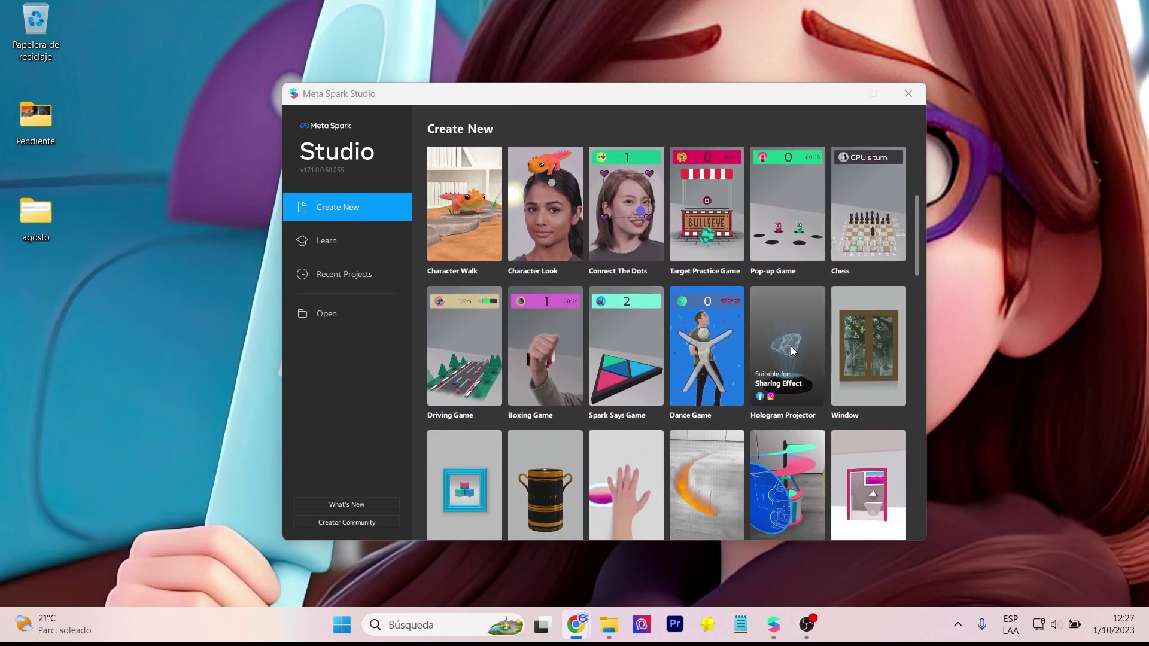
pyautogui.click(791, 347)
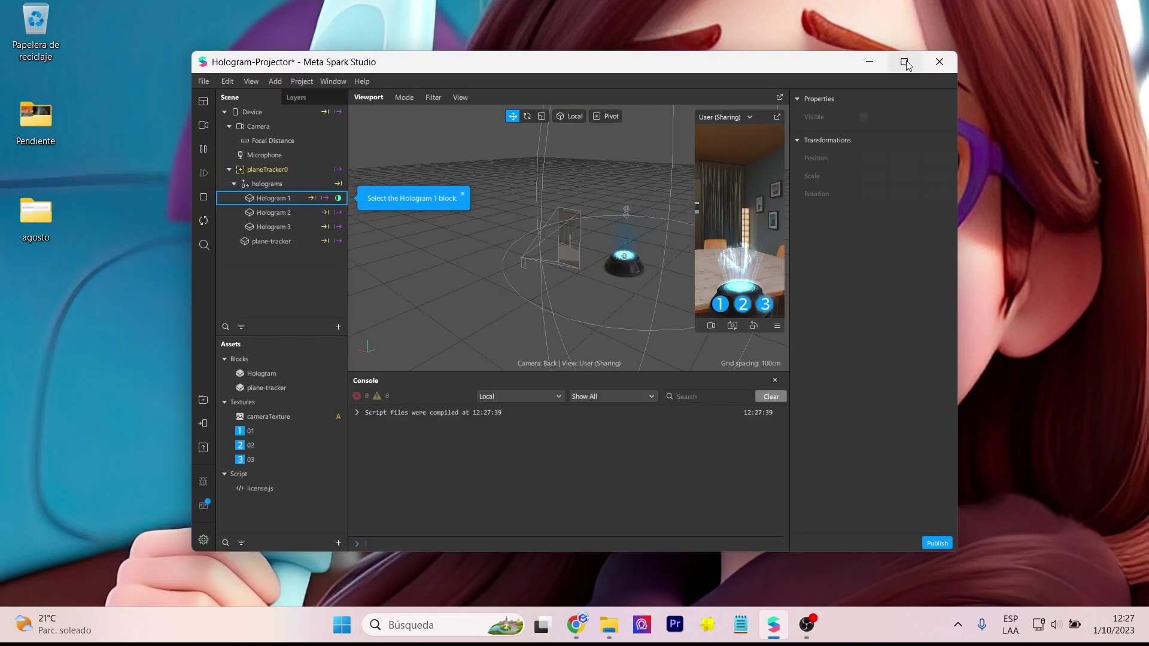
pyautogui.click(905, 63)
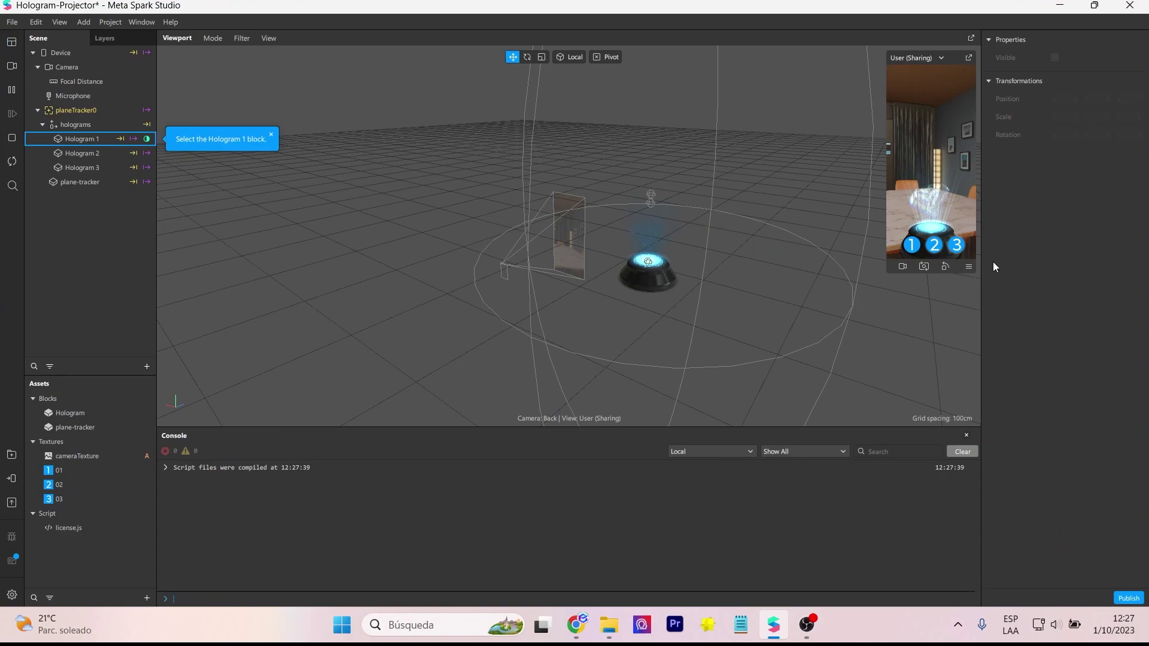
# Switch the simulation to the wooden-floor room video and enlarge the preview simulator
pyautogui.click(12, 65)
pyautogui.scroll(-2, 88, 287)
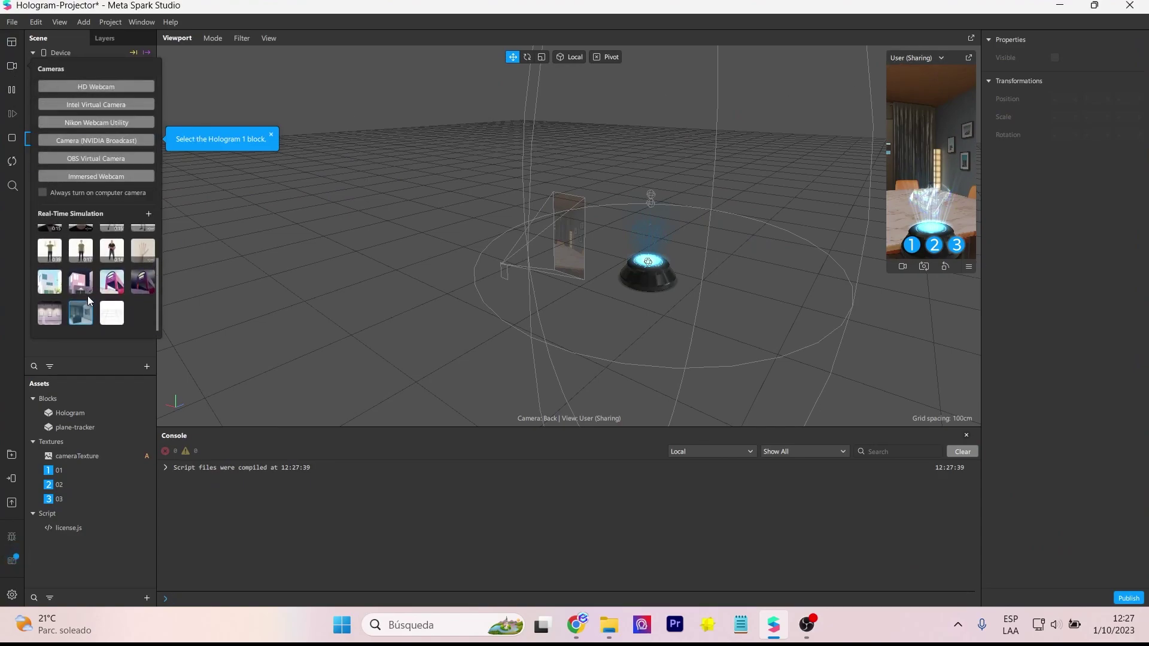
pyautogui.click(49, 317)
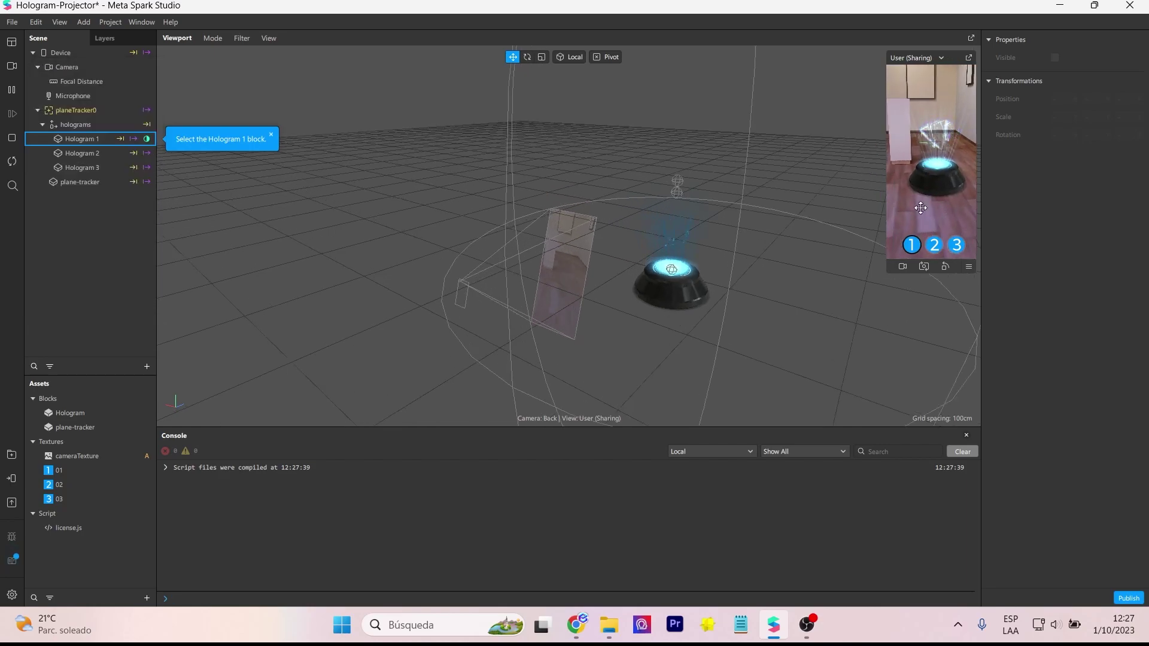
pyautogui.moveTo(894, 270); pyautogui.dragTo(843, 370)
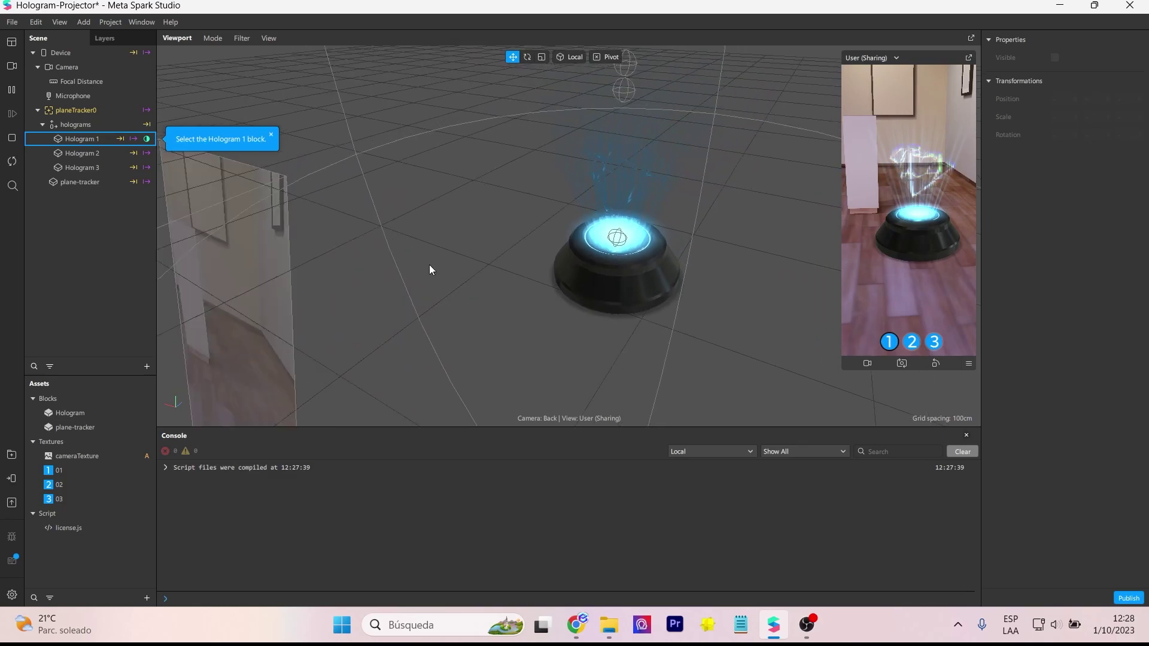
# Select the Hologram 1 block and set its Spin Speed to 0.2
pyautogui.click(72, 138)
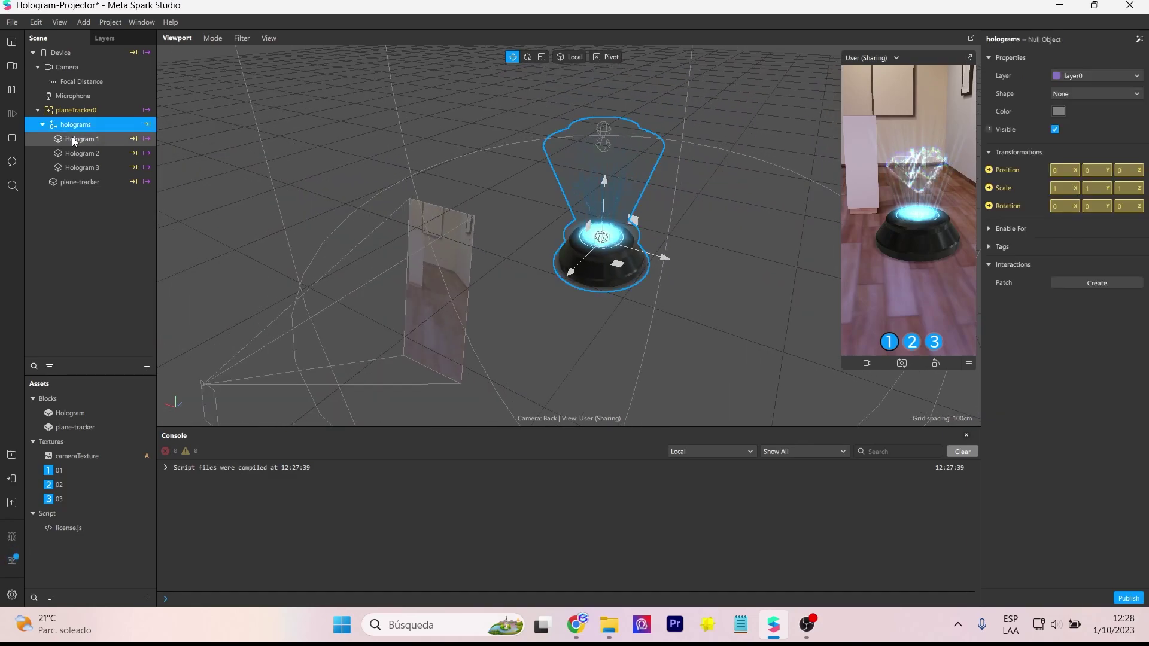
pyautogui.click(72, 139)
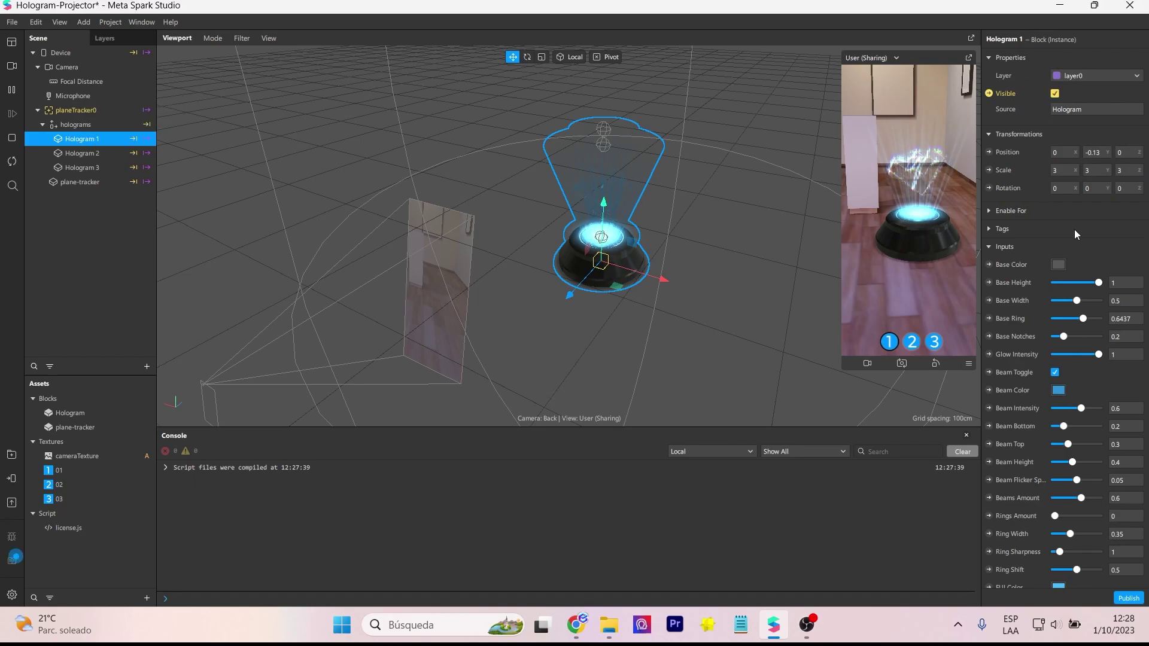
pyautogui.scroll(-1, 1076, 234)
pyautogui.scroll(-5, 1075, 231)
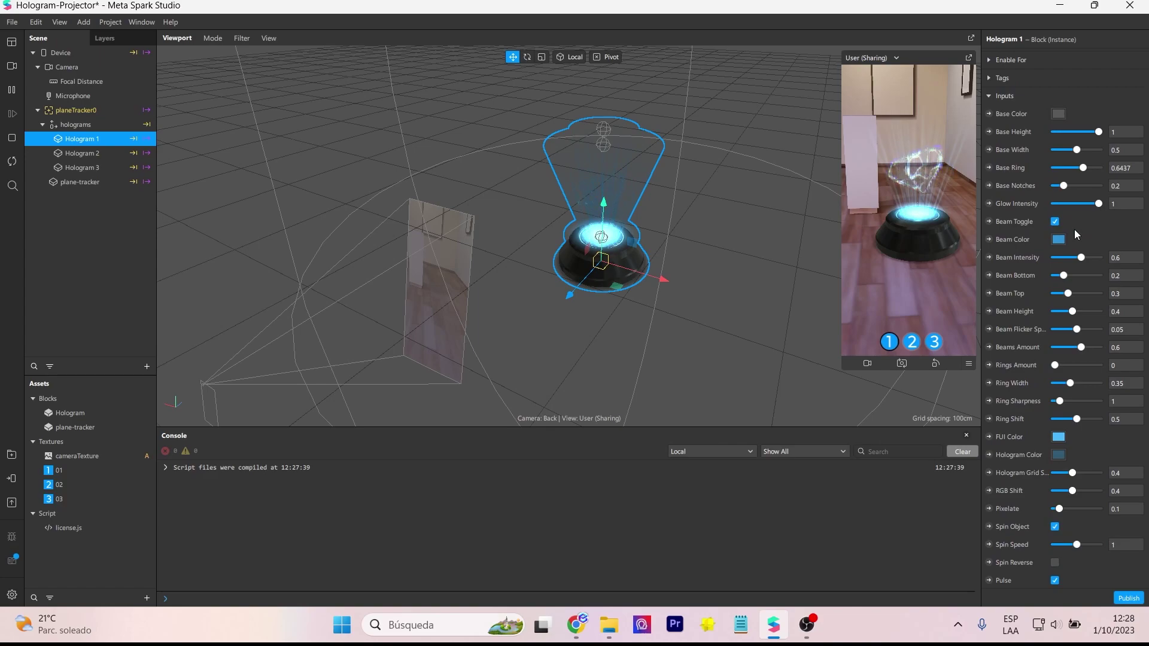
pyautogui.scroll(-3, 1065, 228)
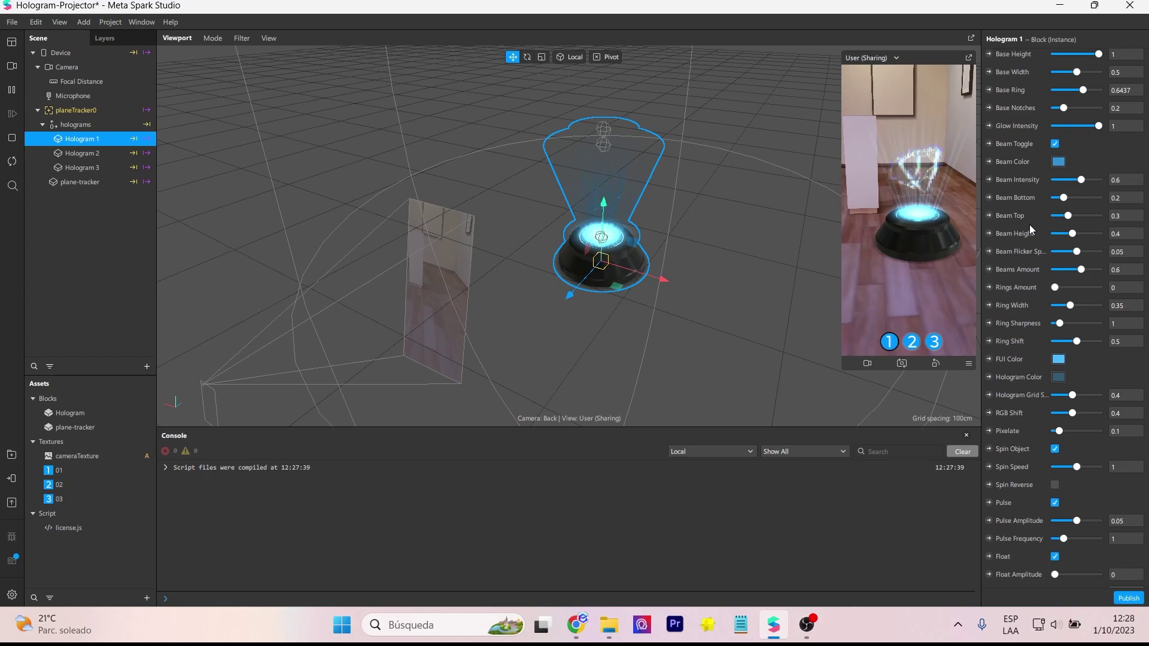
pyautogui.scroll(-3, 1029, 224)
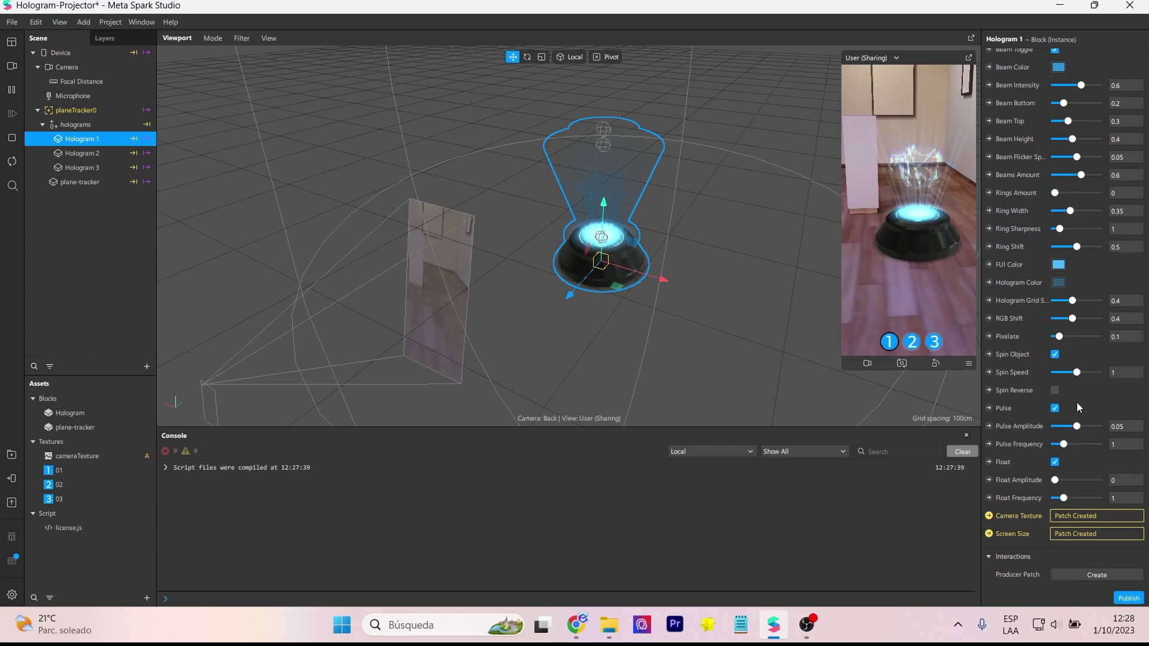
pyautogui.click(1073, 372)
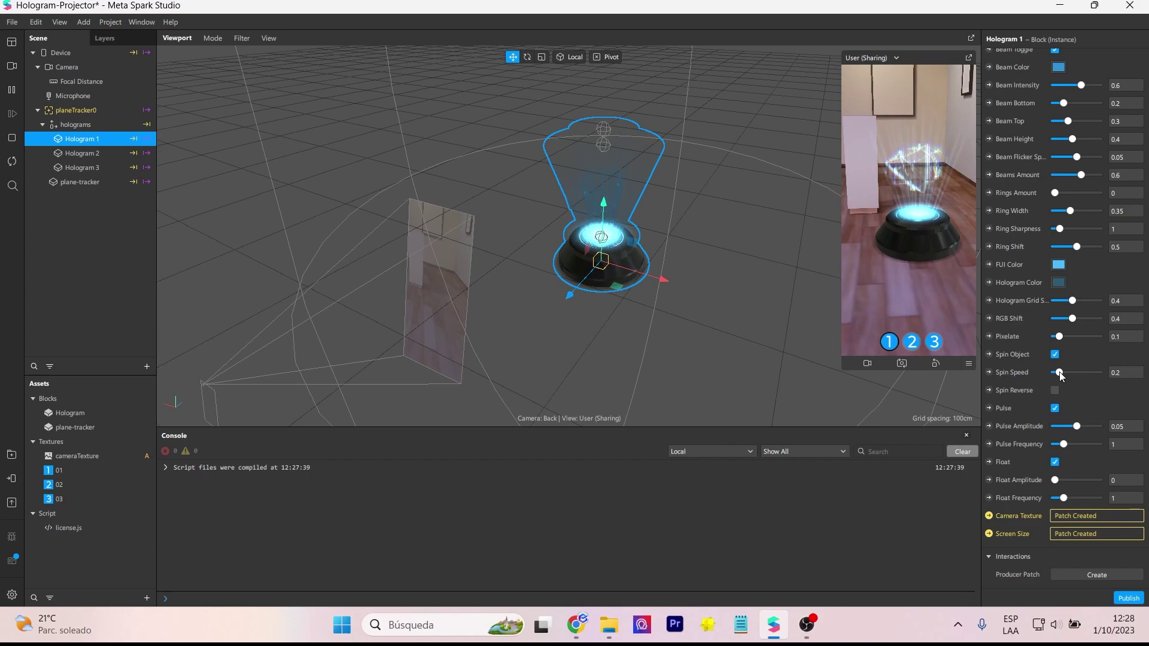
# Try black as Hologram 1's Beam Color, and undo the change
pyautogui.scroll(5, 1032, 317)
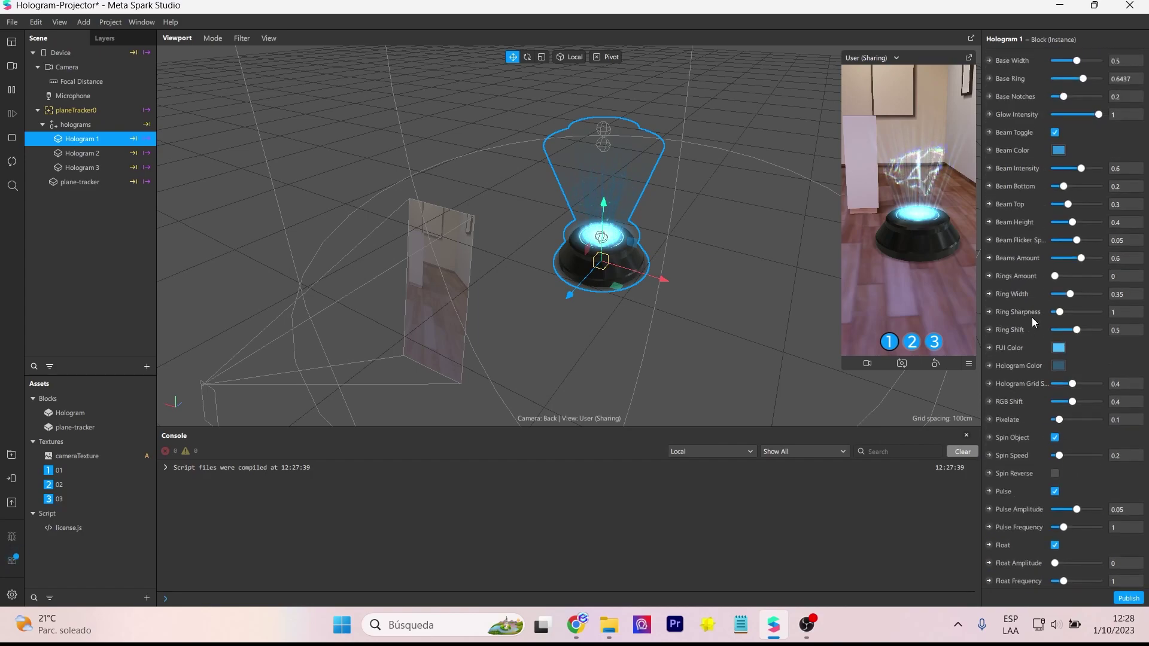
pyautogui.click(1058, 212)
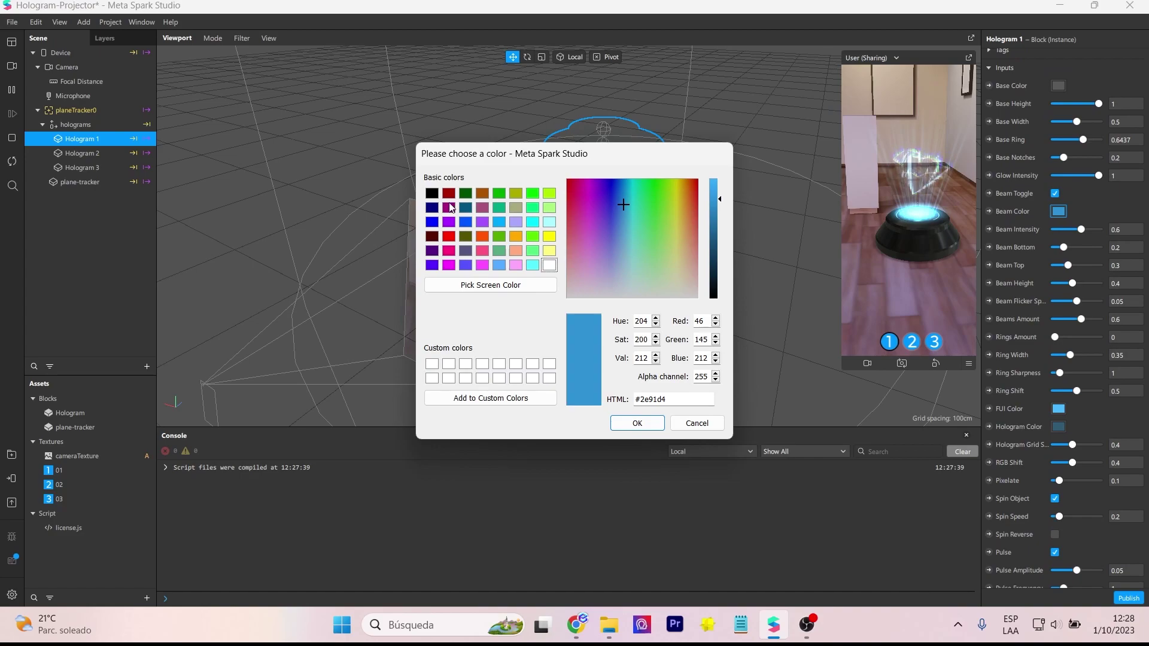
pyautogui.click(433, 193)
pyautogui.click(635, 423)
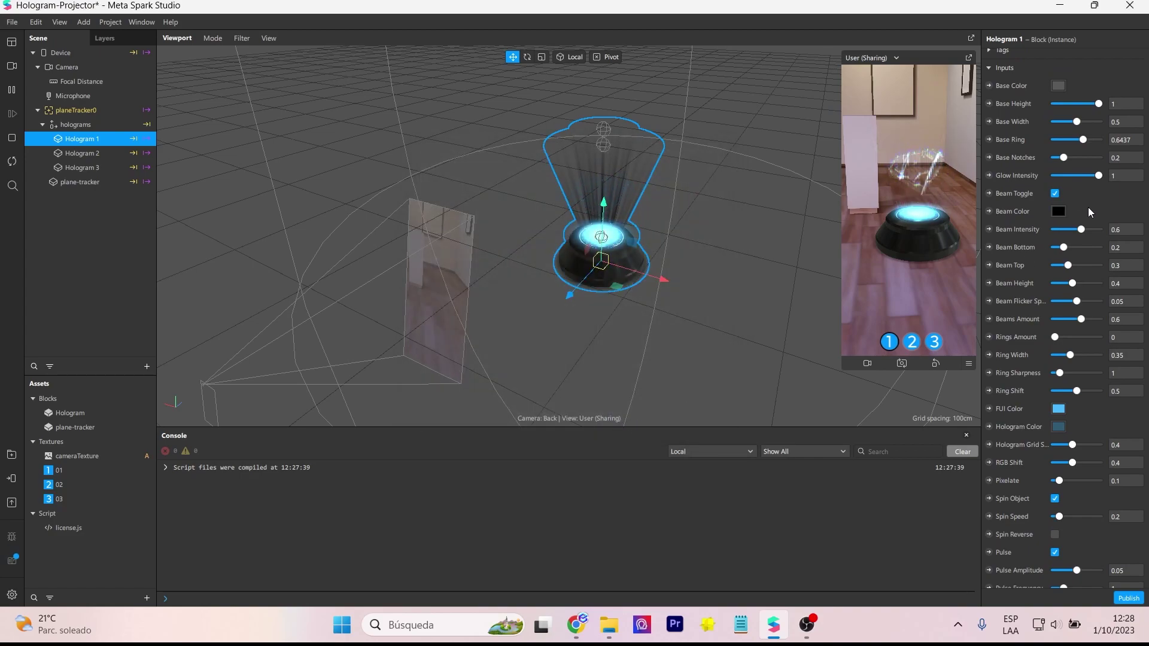
pyautogui.hotkey('ctrl', 'z')
# Try blue and then black (#000000) as Hologram 1's Base Color
pyautogui.scroll(2, 1089, 208)
pyautogui.scroll(1, 1088, 207)
pyautogui.click(1059, 163)
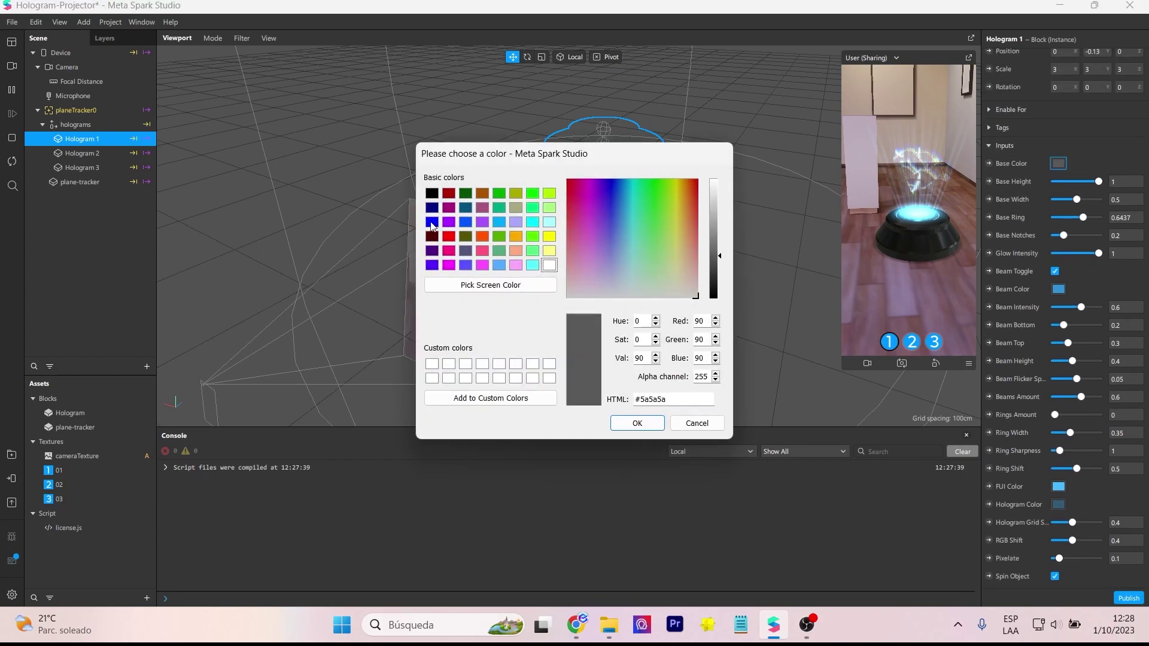
pyautogui.click(433, 222)
pyautogui.click(432, 195)
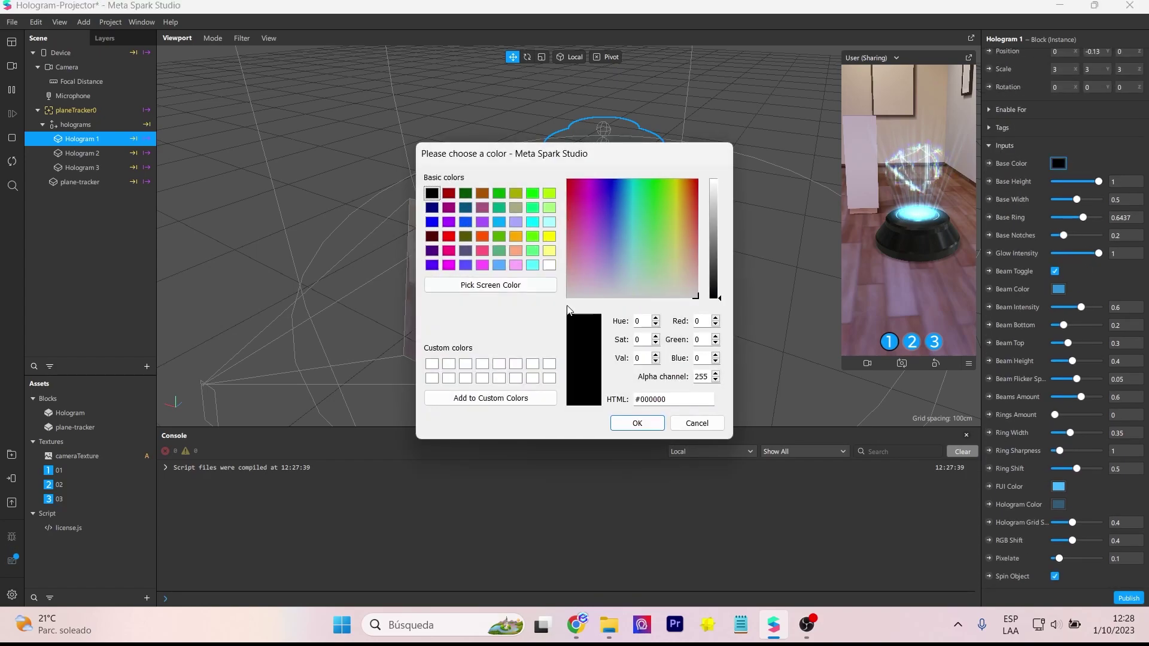
pyautogui.click(635, 423)
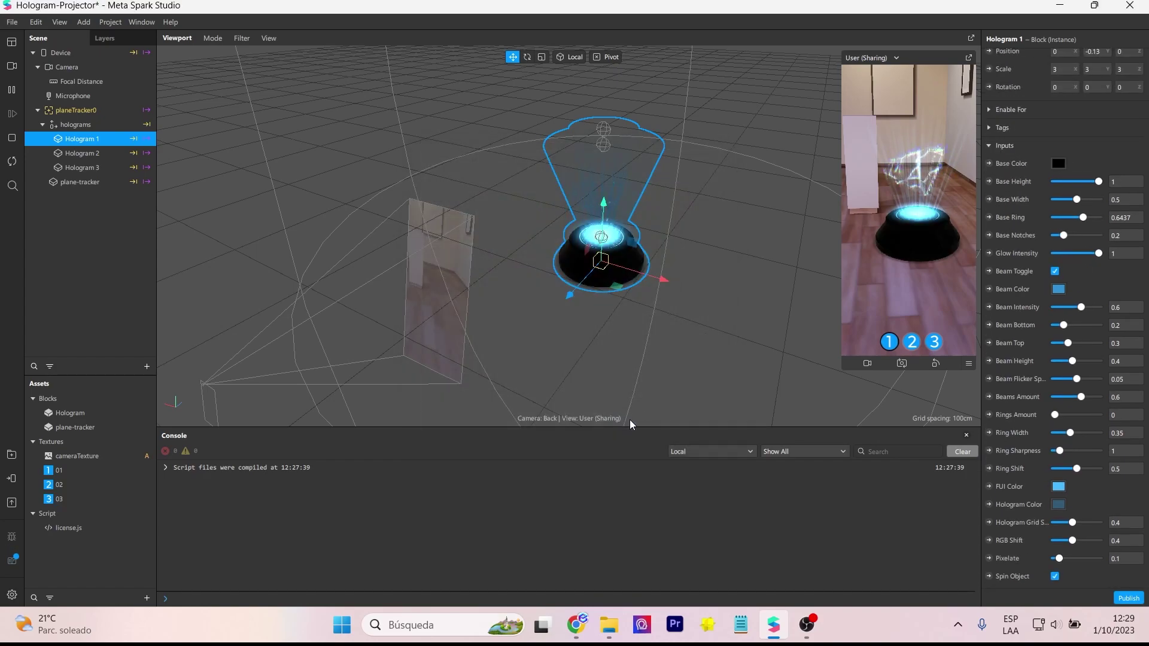
# Try black (#000000) as Hologram 1's FUI Color
pyautogui.scroll(-4, 1068, 266)
pyautogui.click(1062, 269)
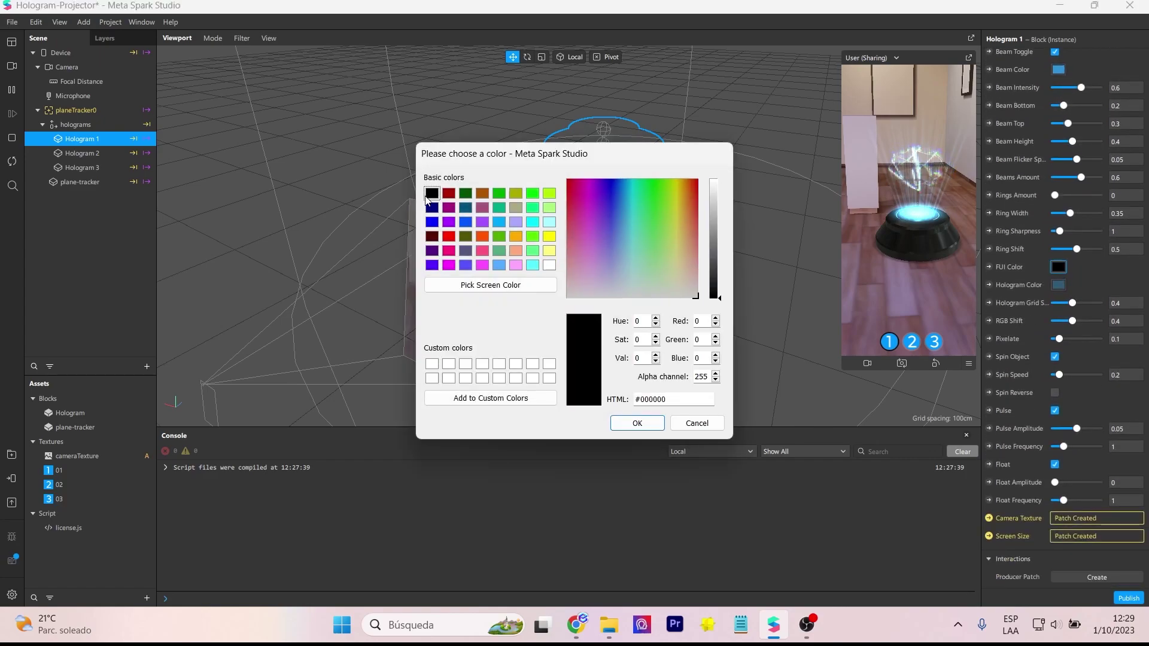
pyautogui.click(637, 423)
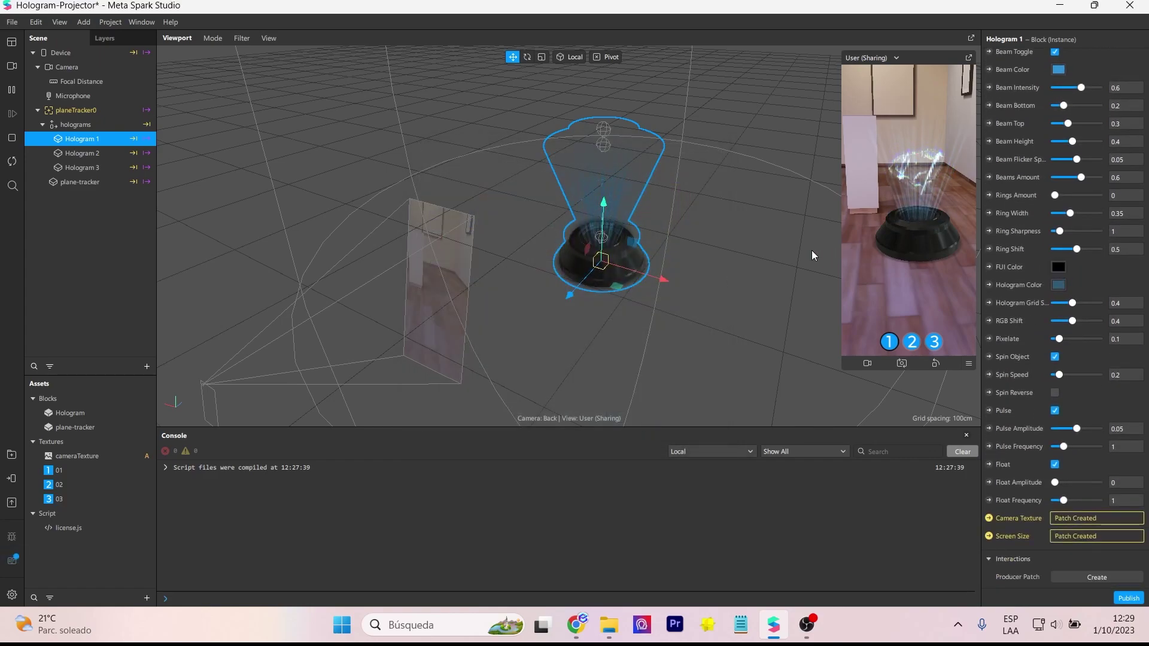
# Set Hologram 1's FUI Color to purple
pyautogui.click(1059, 267)
pyautogui.click(482, 223)
pyautogui.click(638, 424)
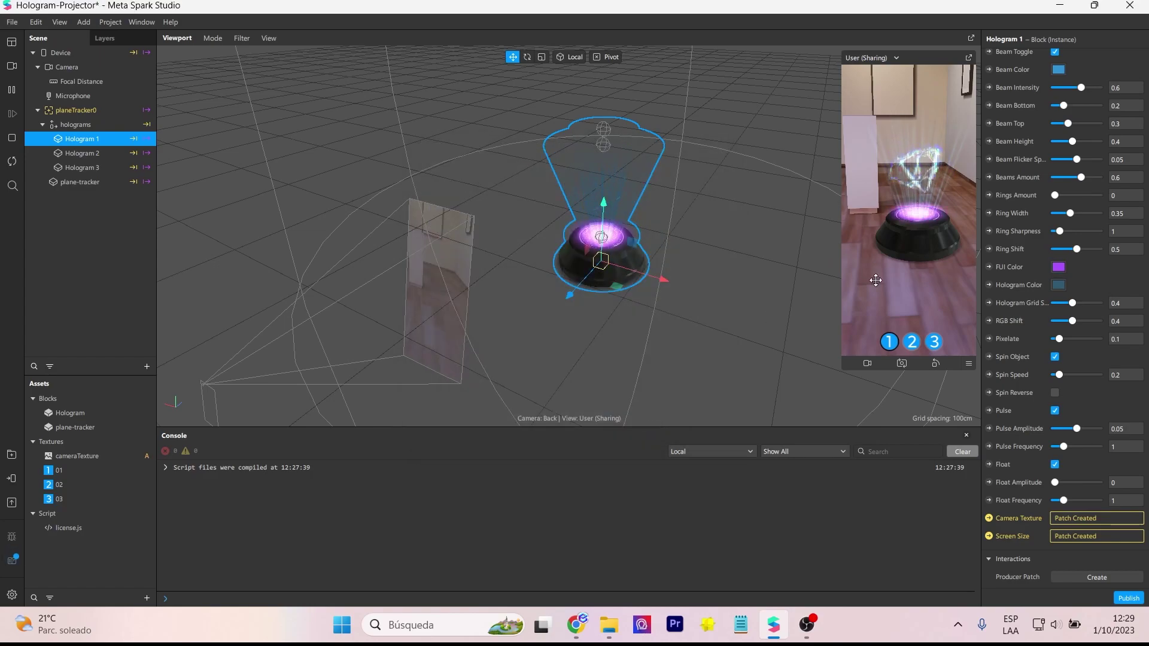
# Try black as Hologram 1's Hologram Color
pyautogui.click(1058, 285)
pyautogui.click(431, 194)
pyautogui.click(635, 421)
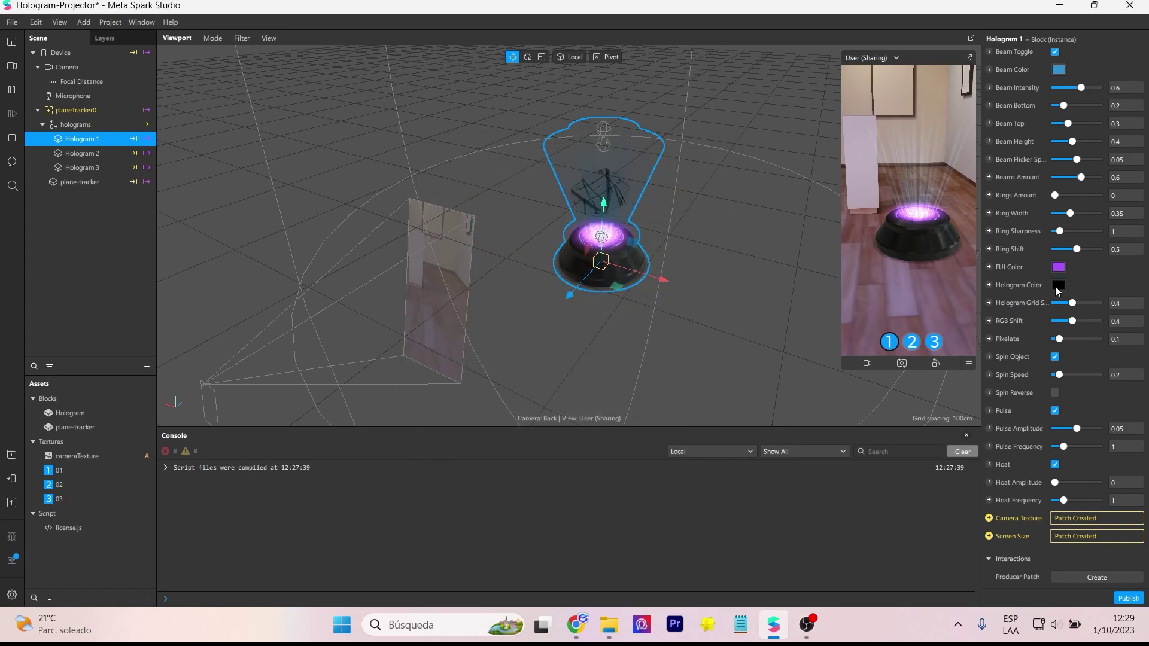
# Set Hologram 1's Hologram Color to white and darken it to light gray (#b5b5b5)
pyautogui.click(1057, 286)
pyautogui.click(550, 265)
pyautogui.click(634, 422)
pyautogui.click(1059, 285)
pyautogui.click(713, 214)
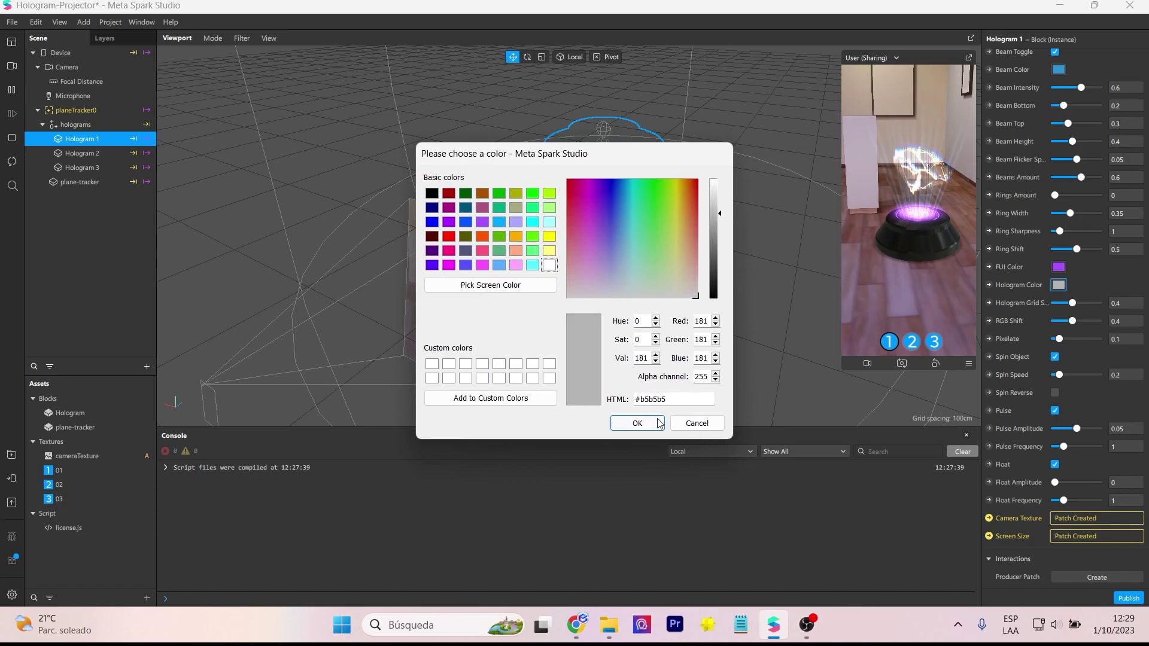
pyautogui.click(637, 423)
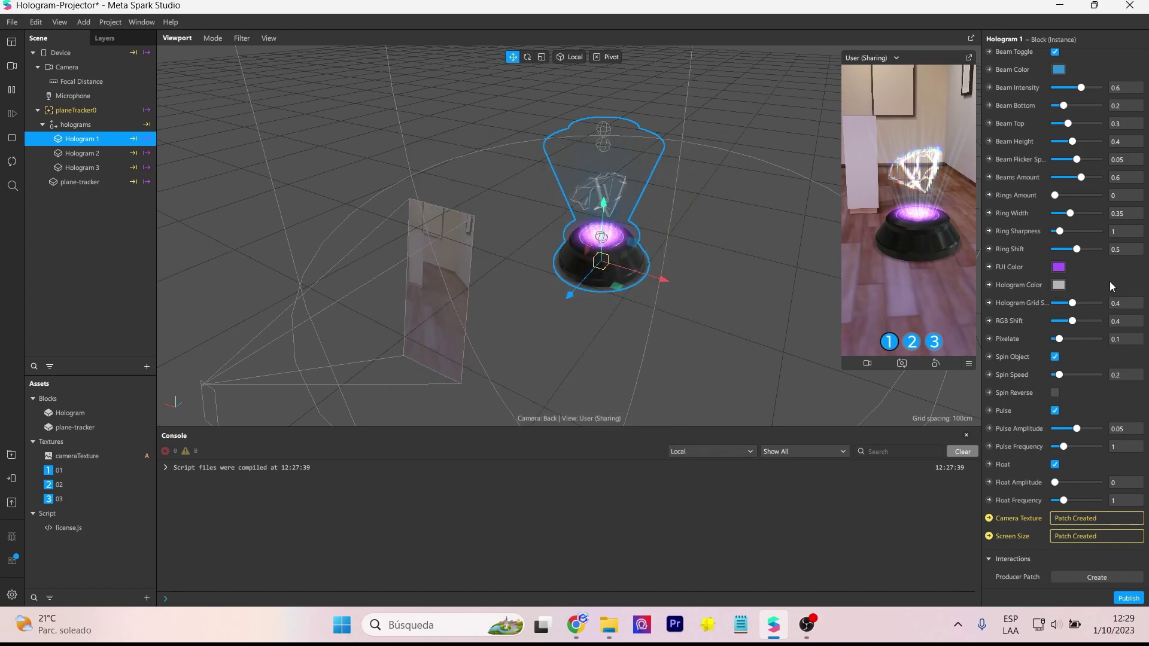
# Set Hologram 1's Pulse Amplitude to 0.025 and its Pulse Frequency to about 2.48
pyautogui.scroll(-1, 1109, 282)
pyautogui.click(1117, 427)
pyautogui.click(1094, 427)
pyautogui.moveTo(1094, 426); pyautogui.dragTo(1066, 425)
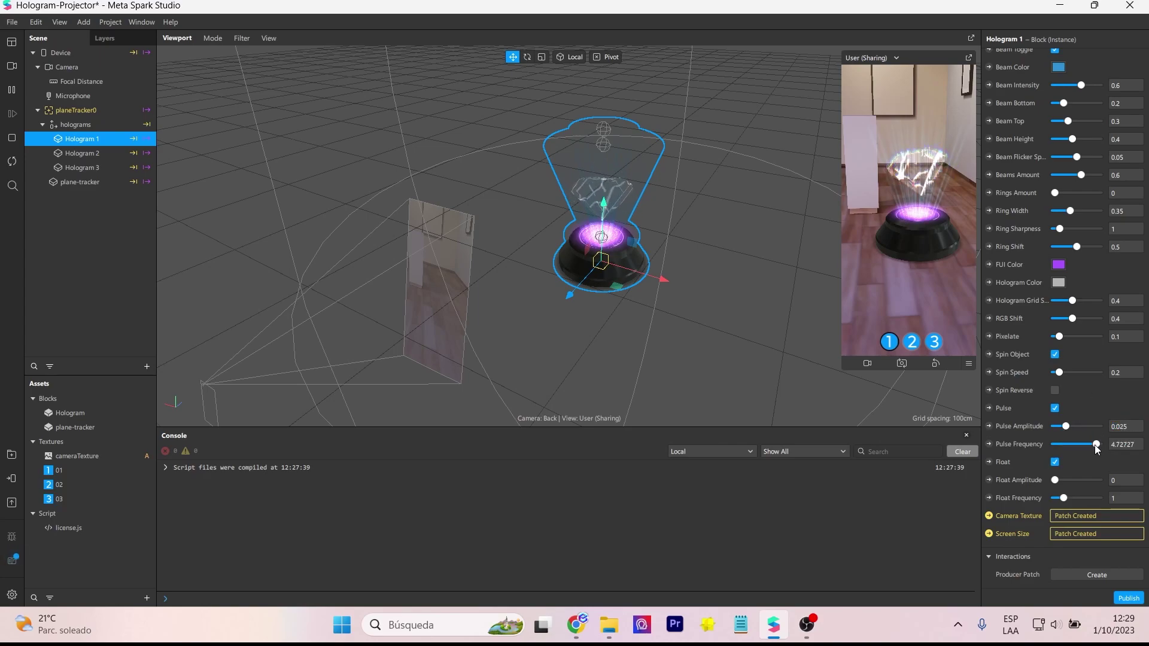
pyautogui.moveTo(1093, 445); pyautogui.dragTo(1078, 448)
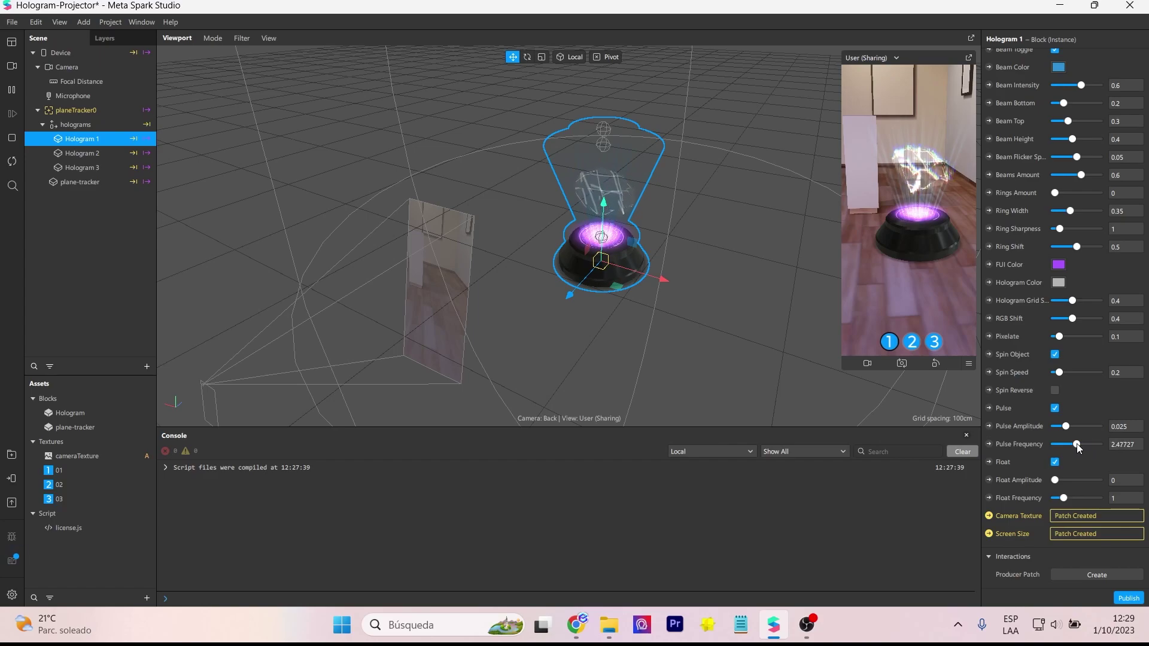
# Switch the preview simulator to show hologram option 2
pyautogui.scroll(3, 1100, 393)
pyautogui.scroll(5, 1101, 391)
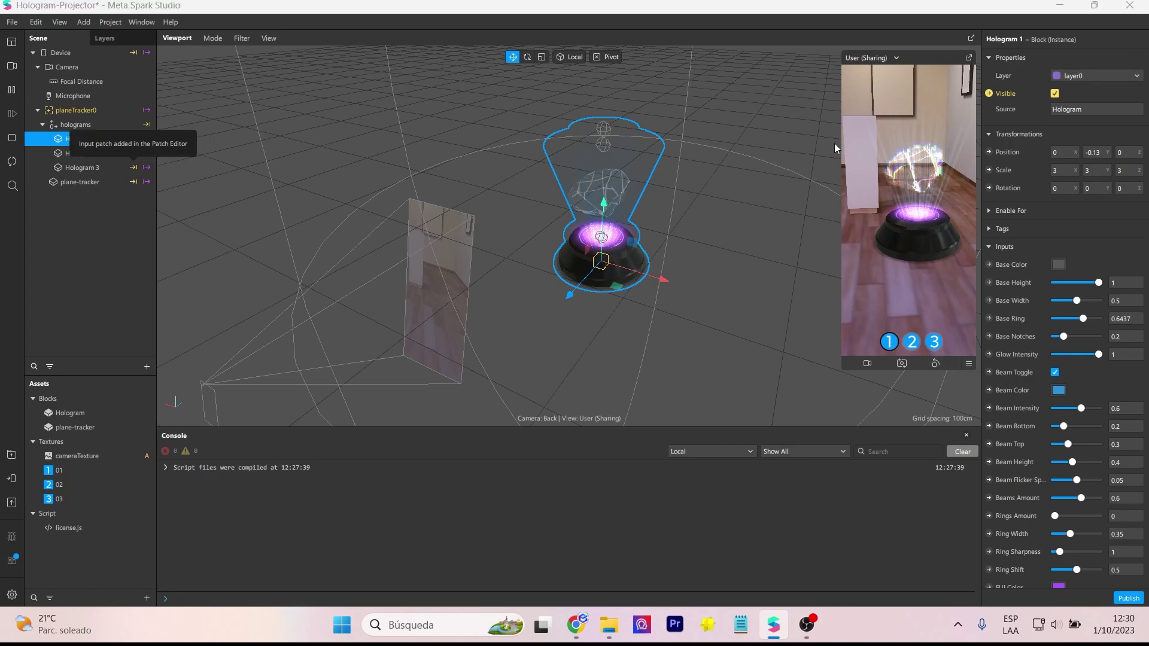
pyautogui.click(914, 344)
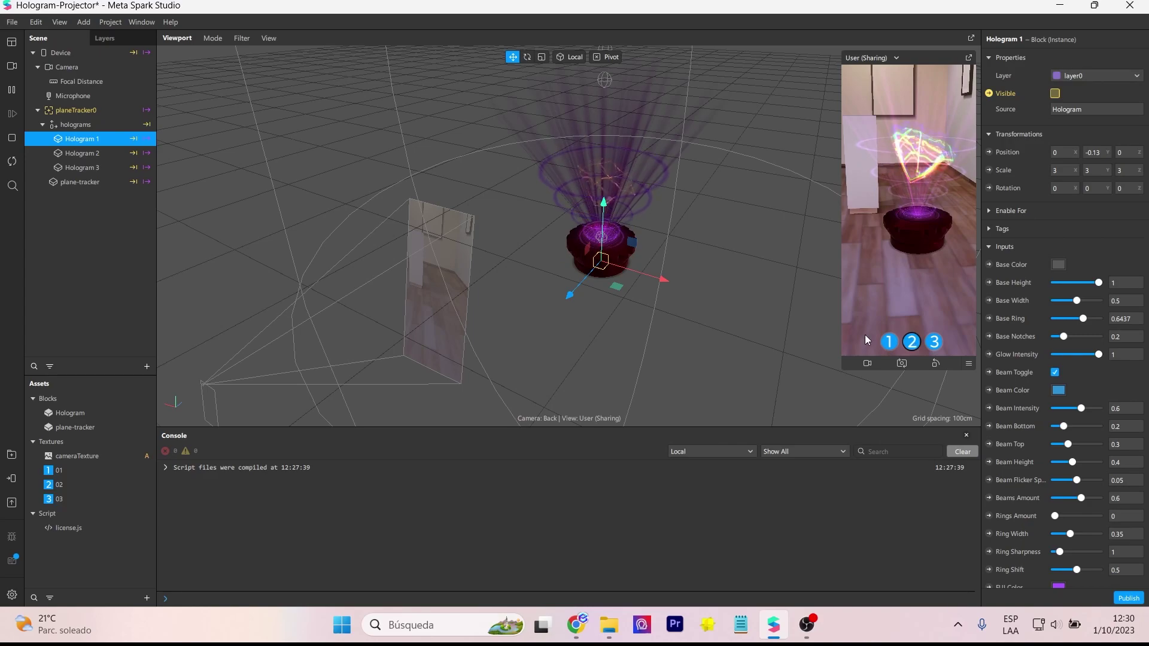
# Try yellow (#ffff00) as Hologram 2's Base Color, and undo the change
pyautogui.click(103, 155)
pyautogui.click(1058, 264)
pyautogui.click(550, 237)
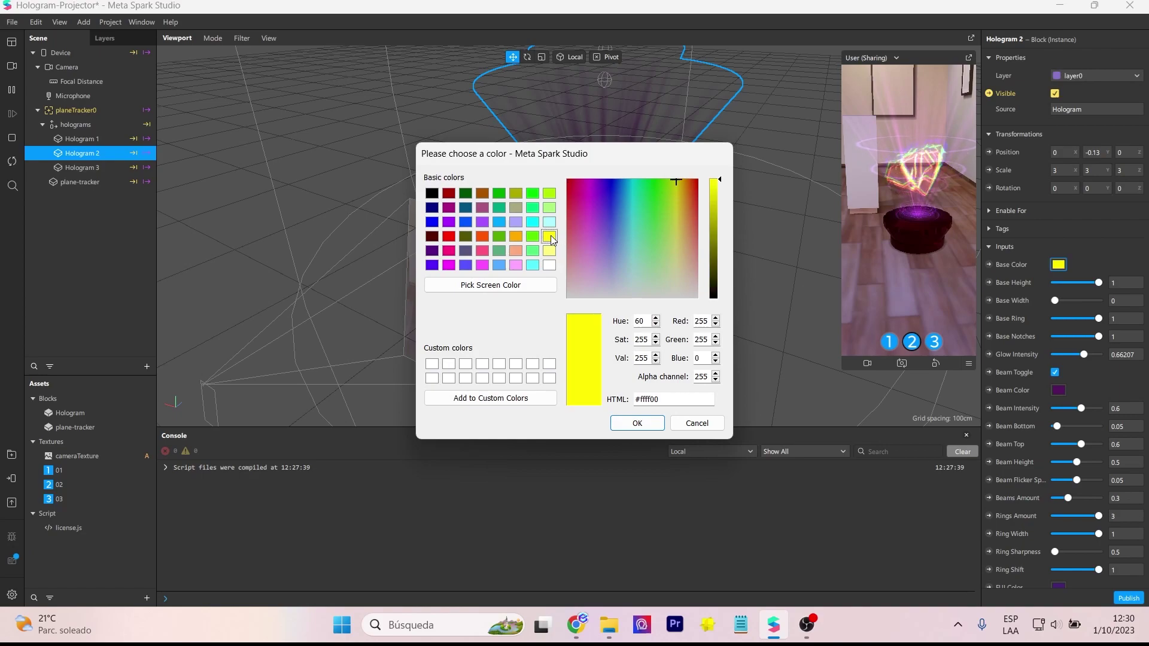
pyautogui.click(636, 423)
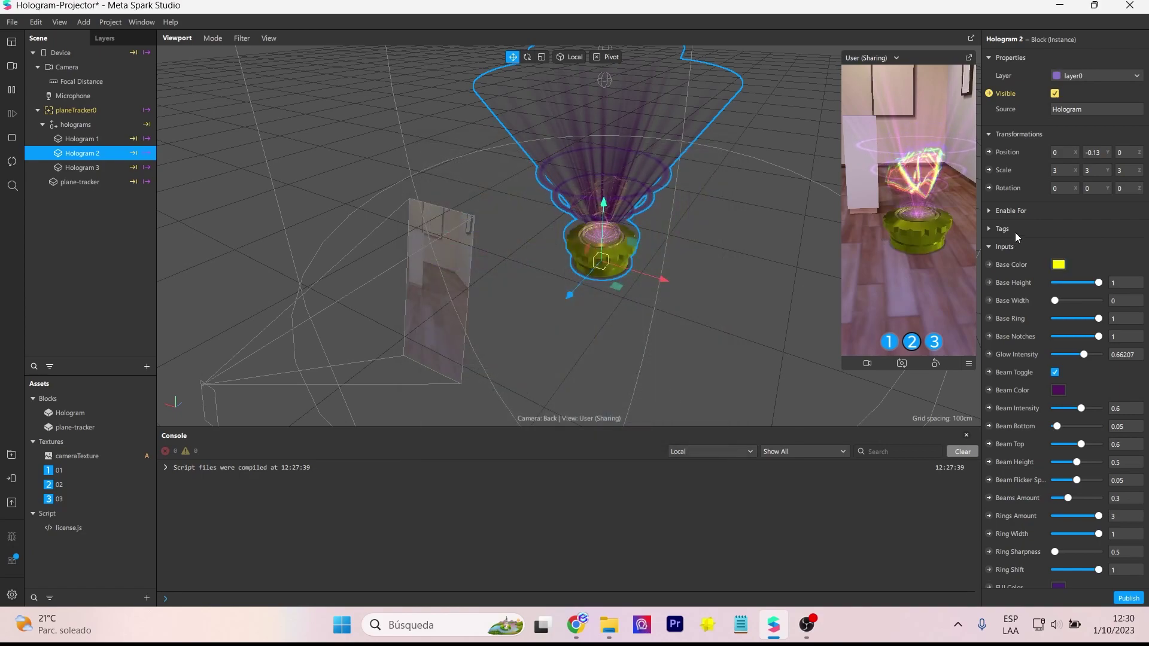
pyautogui.hotkey('ctrl', 'z')
# Examine the input settings of Hologram 2 and Hologram 3, displaying hologram option 3 in the preview simulator
pyautogui.scroll(-5, 1072, 231)
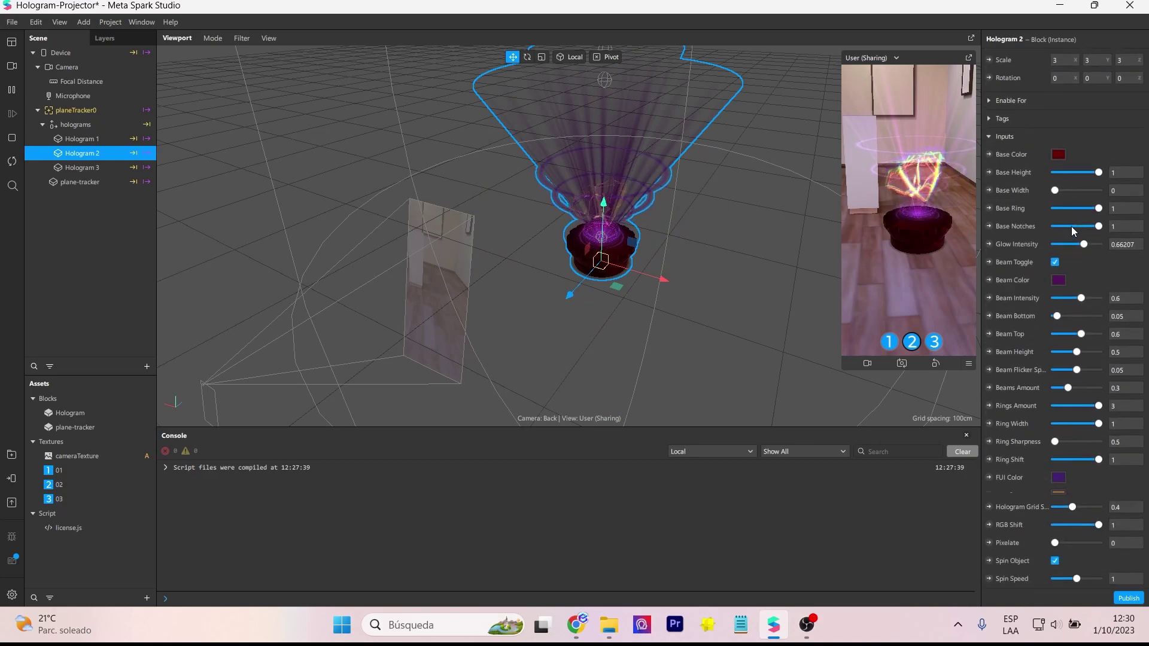
pyautogui.scroll(-3, 1075, 231)
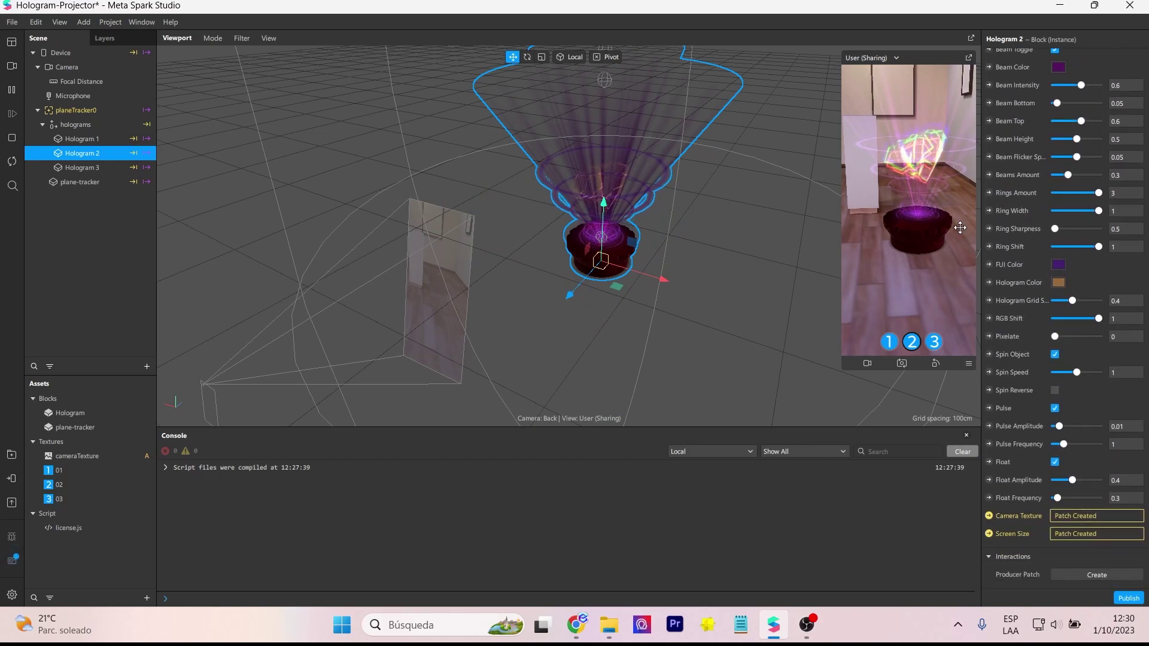
pyautogui.click(90, 170)
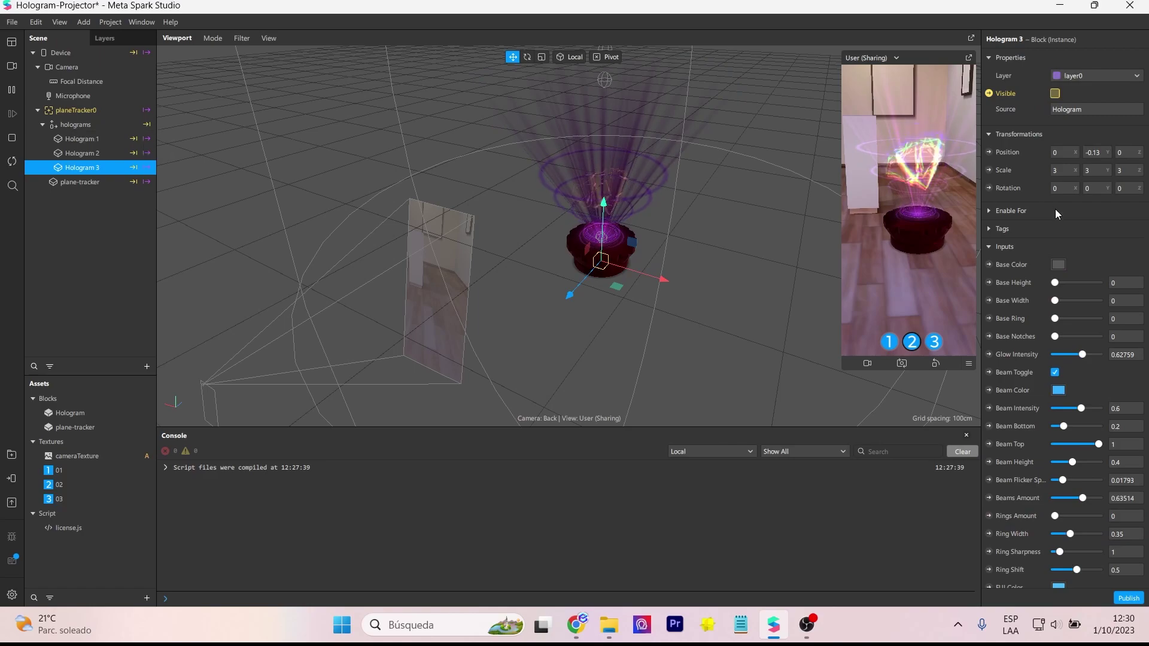
pyautogui.click(935, 341)
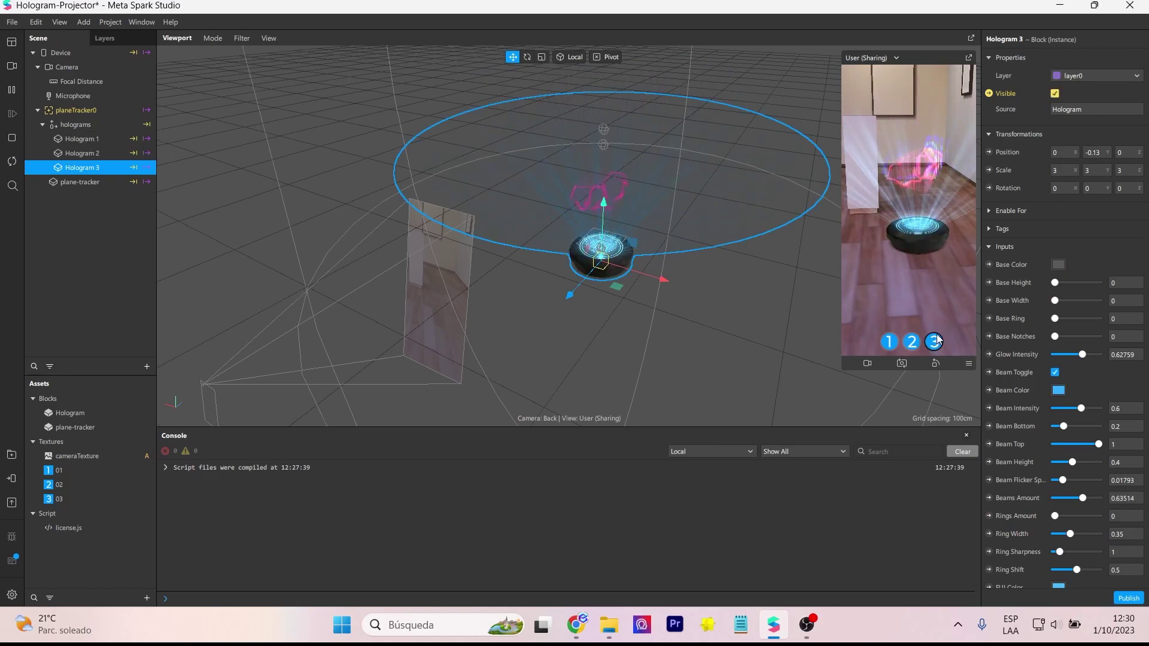
pyautogui.scroll(-3, 1103, 273)
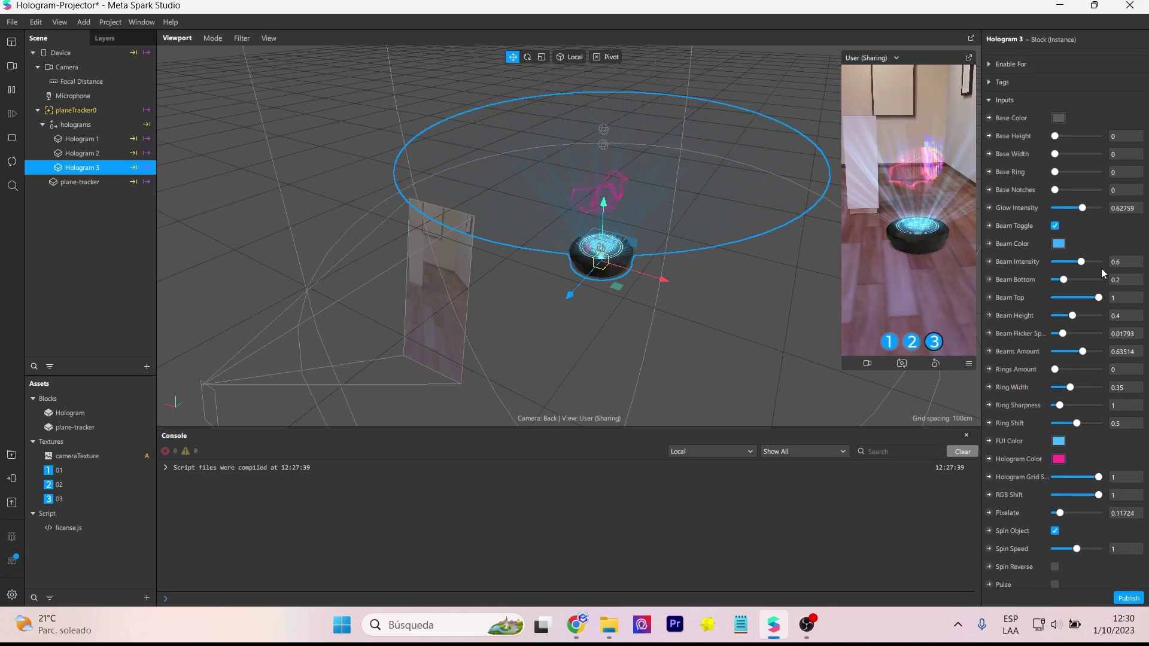
# Set Hologram 3's Hologram Color to a light gray, about #bcbcbc
pyautogui.click(1059, 460)
pyautogui.click(550, 208)
pyautogui.click(432, 193)
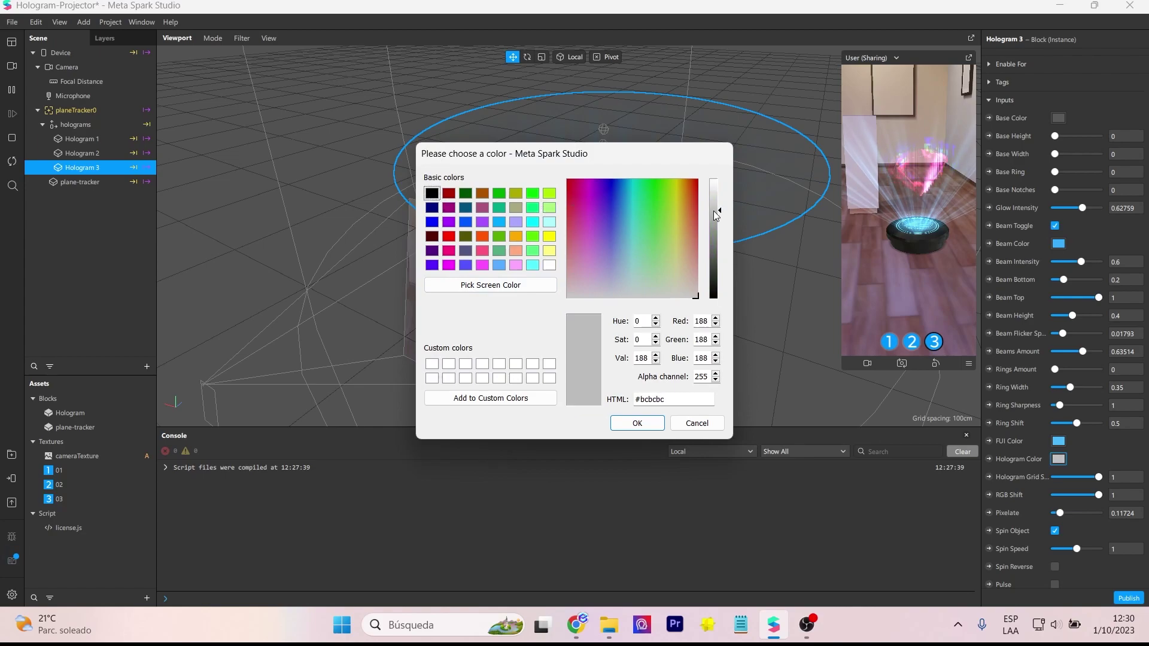
pyautogui.click(651, 422)
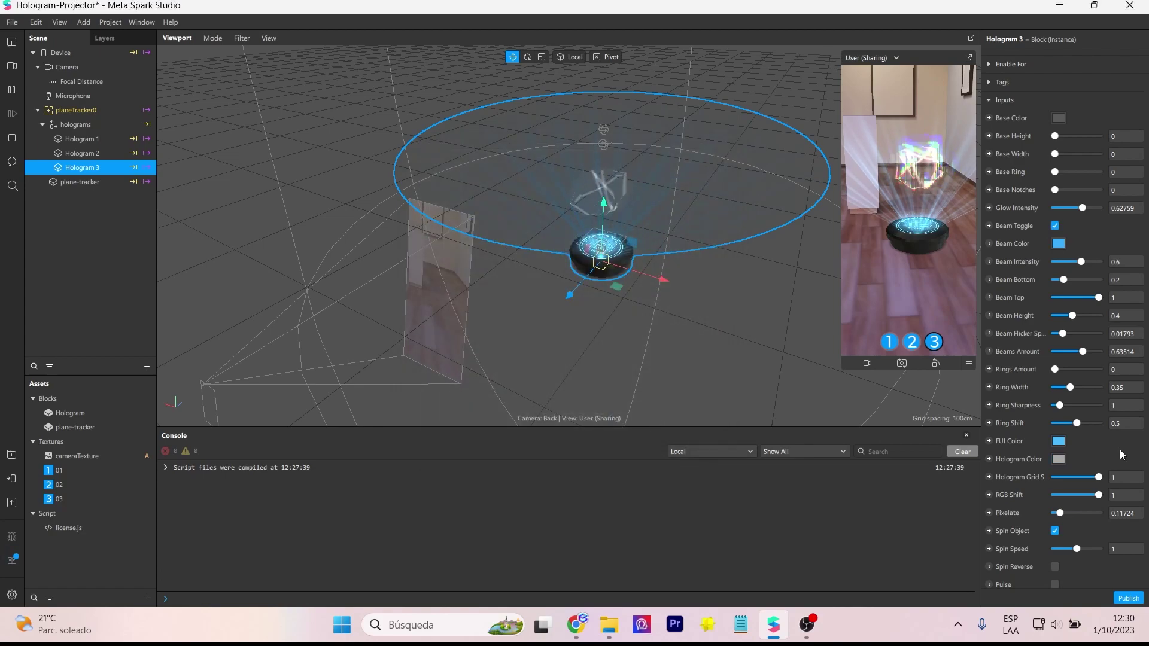
# Set Hologram 3's Float Amplitude to about 0.56 and its Spin Speed to about 0.15
pyautogui.scroll(-3, 1121, 454)
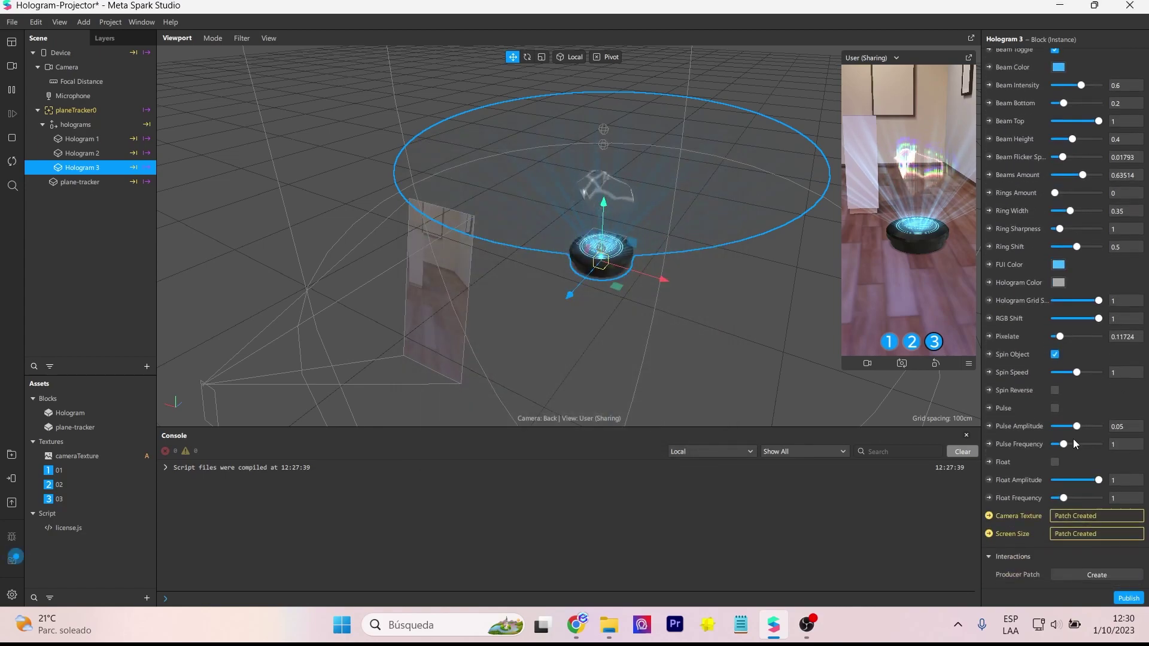
pyautogui.click(1080, 480)
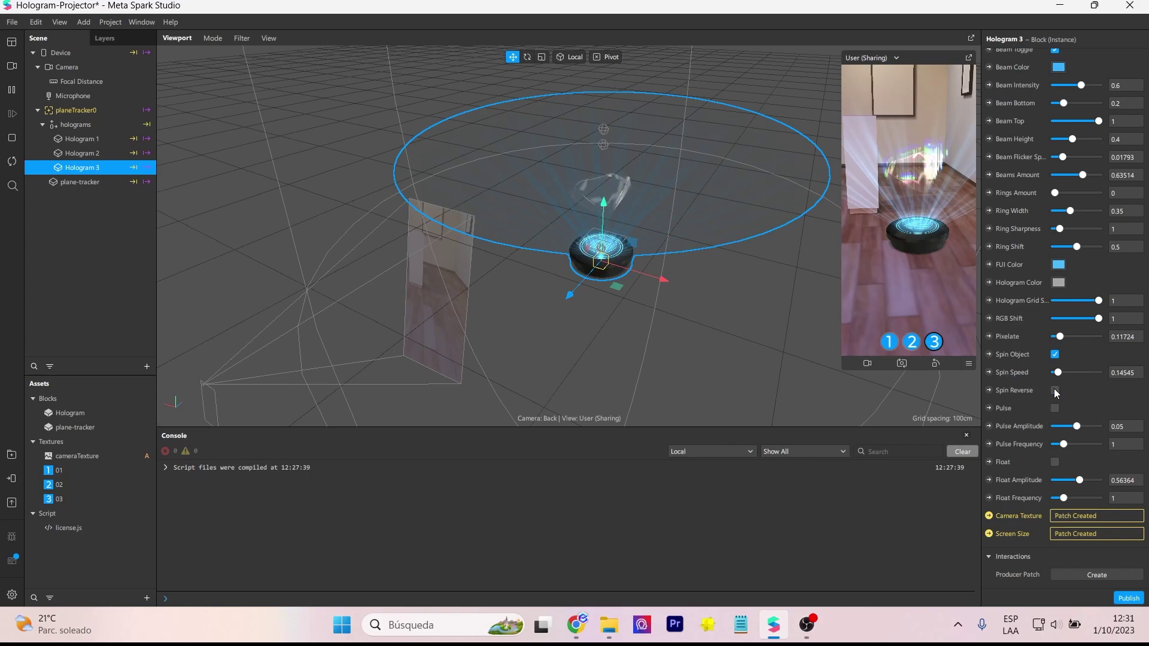
pyautogui.scroll(6, 1094, 401)
# Select the plane-tracker block, then display the Patch Editor and enlarge it upward
pyautogui.click(91, 178)
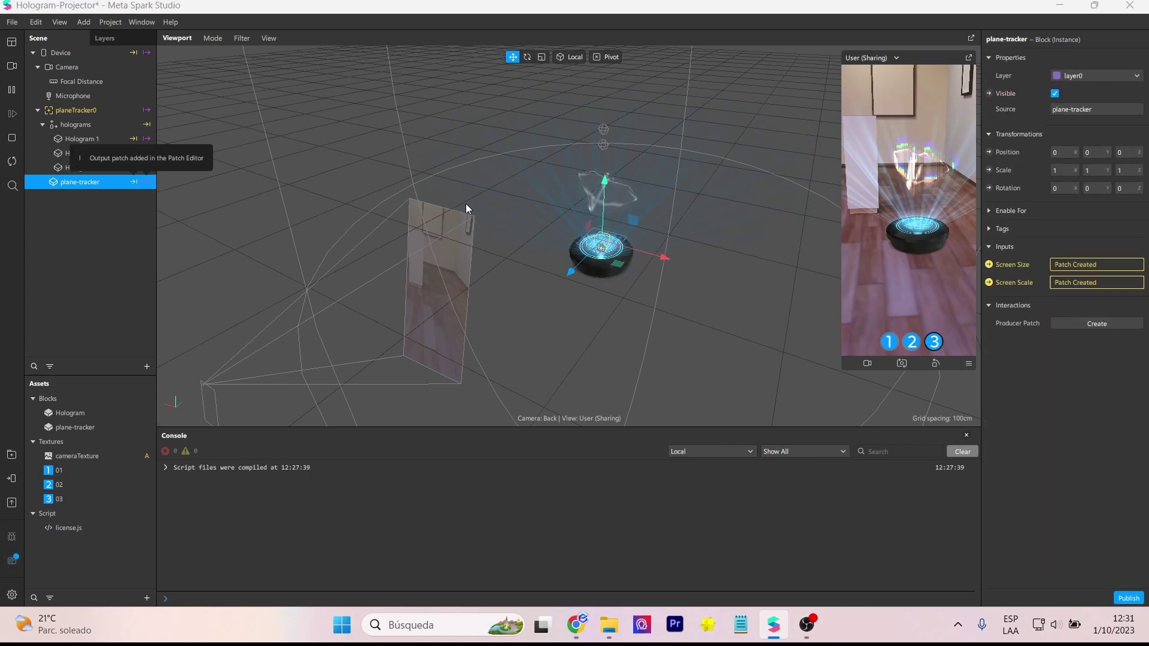
pyautogui.click(60, 22)
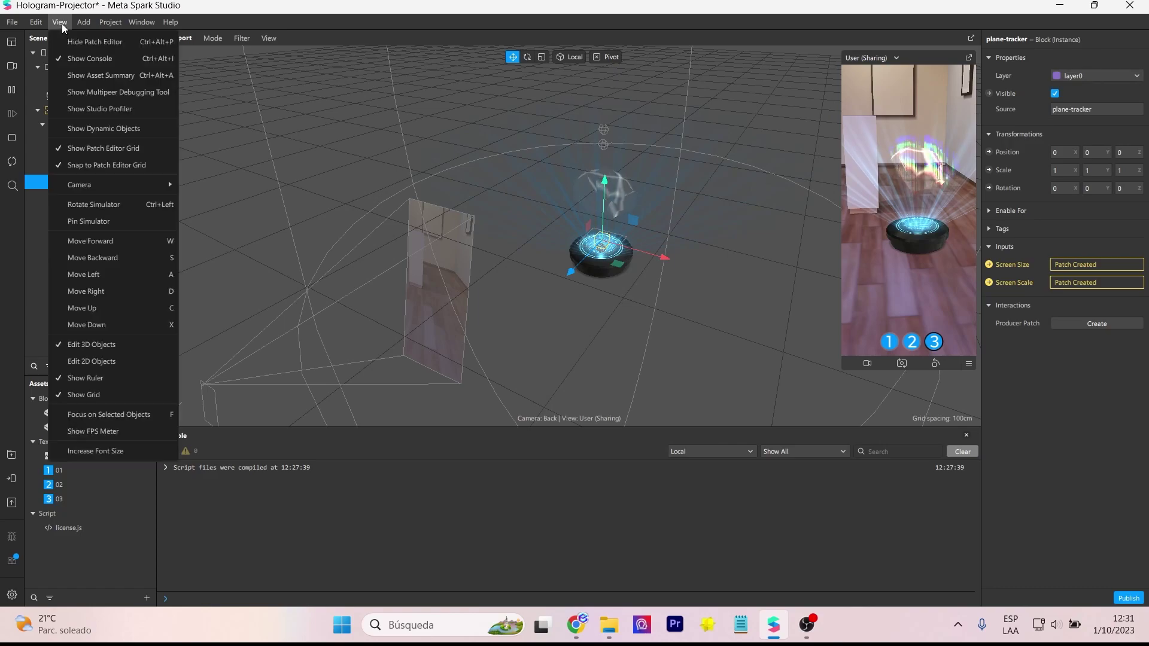
pyautogui.click(69, 40)
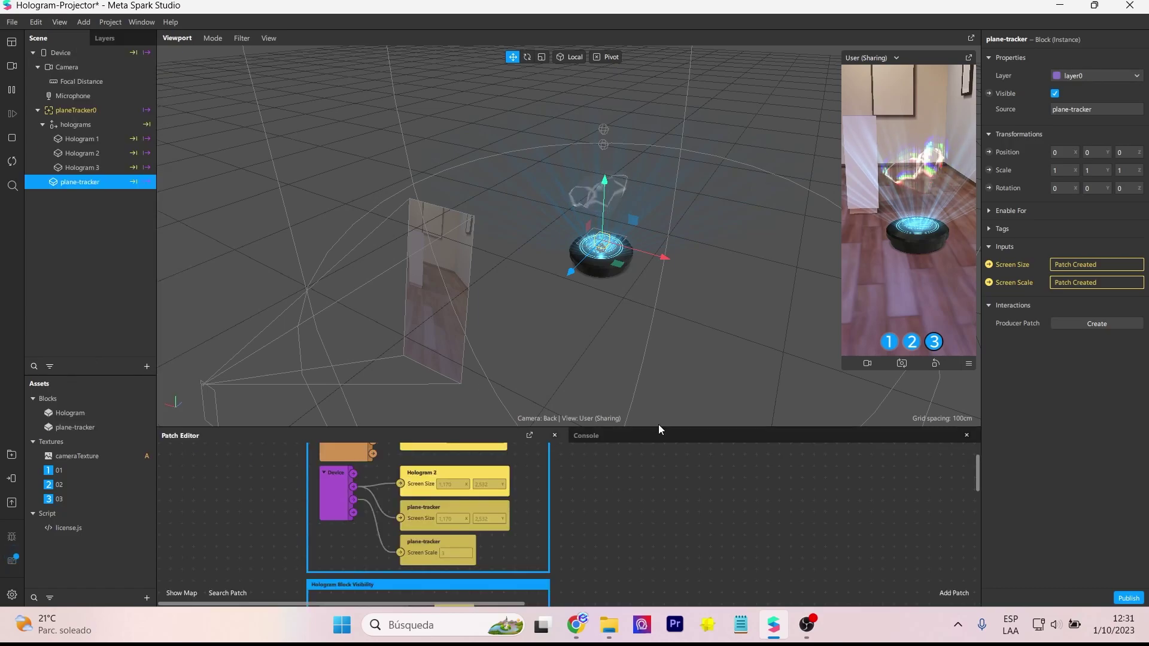
pyautogui.moveTo(659, 428); pyautogui.dragTo(658, 377)
# Examine the project's patch groups: Send Data into Block, Hologram Block Visibility with the Picker UI, and Plane Tracker
pyautogui.hscroll(-3, 258, 459)
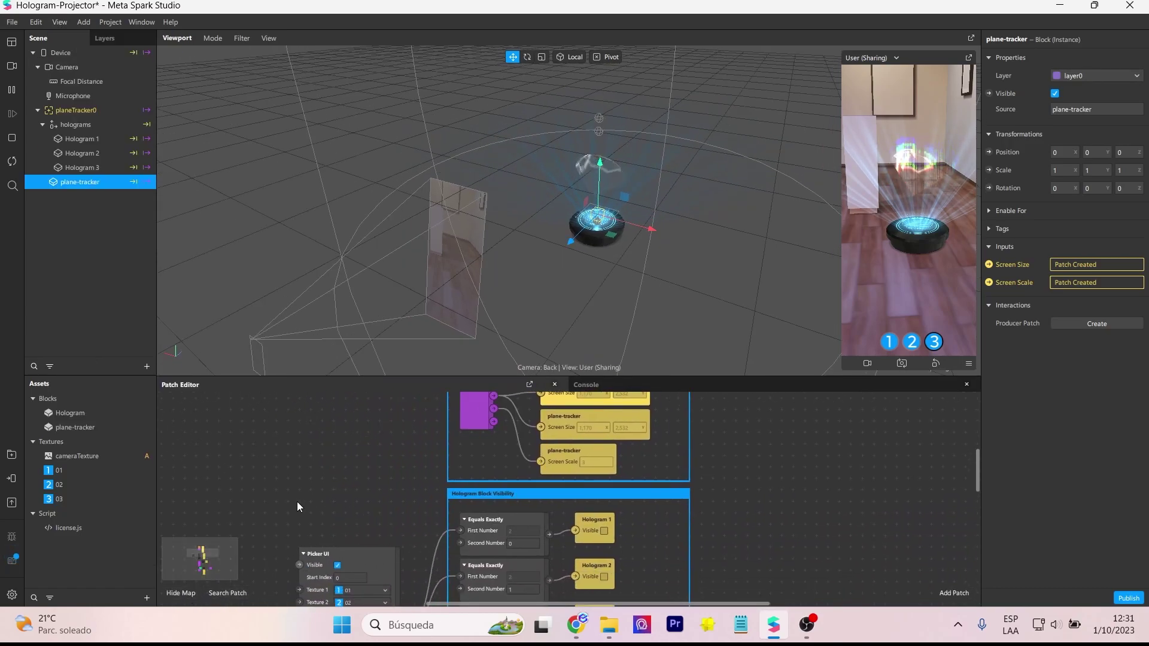
pyautogui.scroll(3, 329, 547)
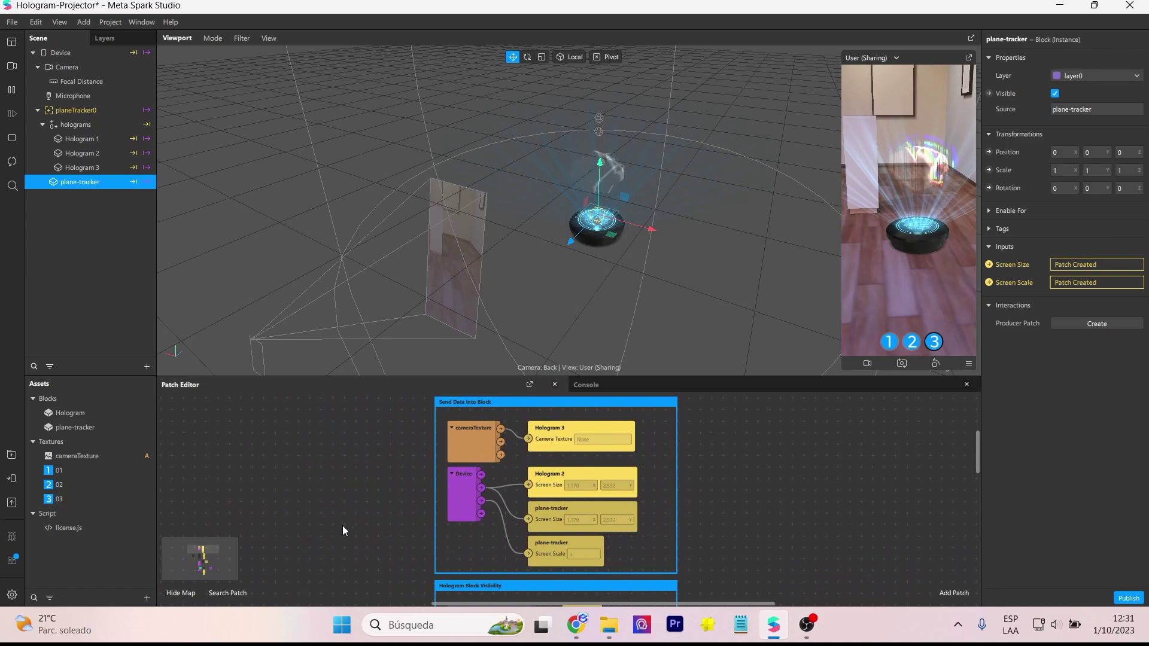
pyautogui.scroll(2, 375, 498)
pyautogui.moveTo(375, 498)
pyautogui.mouseDown(button='middle')
pyautogui.moveTo(324, 495)
pyautogui.moveTo(356, 497)
pyautogui.mouseUp(button='middle')
pyautogui.scroll(-5, 356, 497)
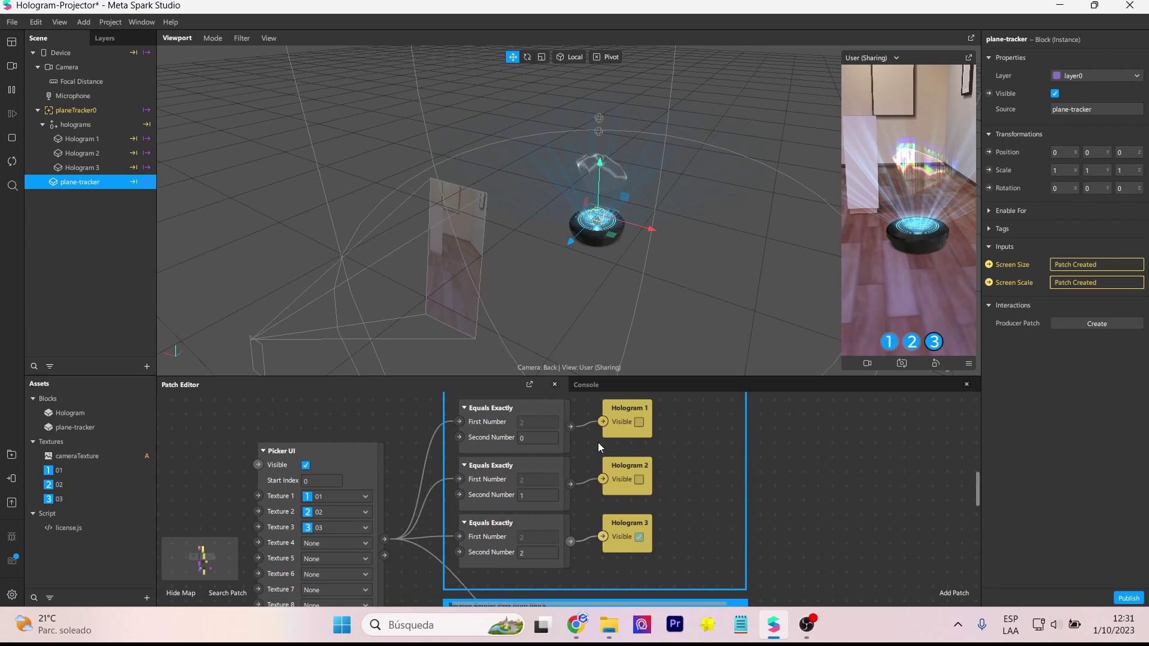
pyautogui.scroll(-3, 817, 509)
pyautogui.scroll(-2, 833, 458)
pyautogui.scroll(-4, 371, 473)
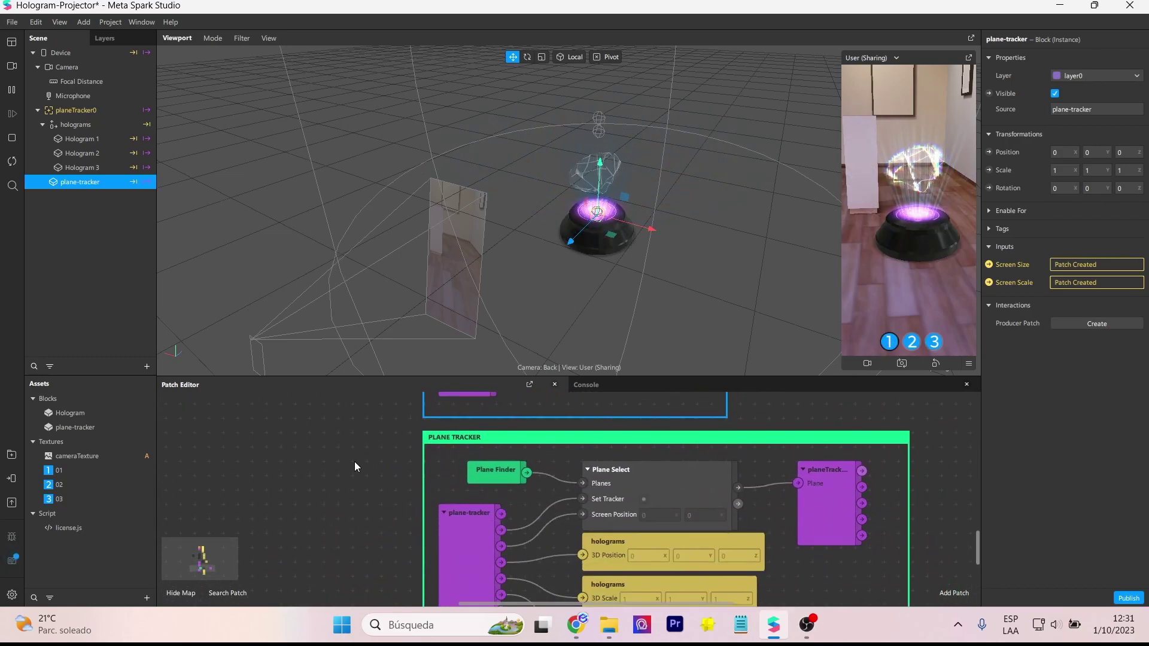
pyautogui.scroll(-2, 355, 461)
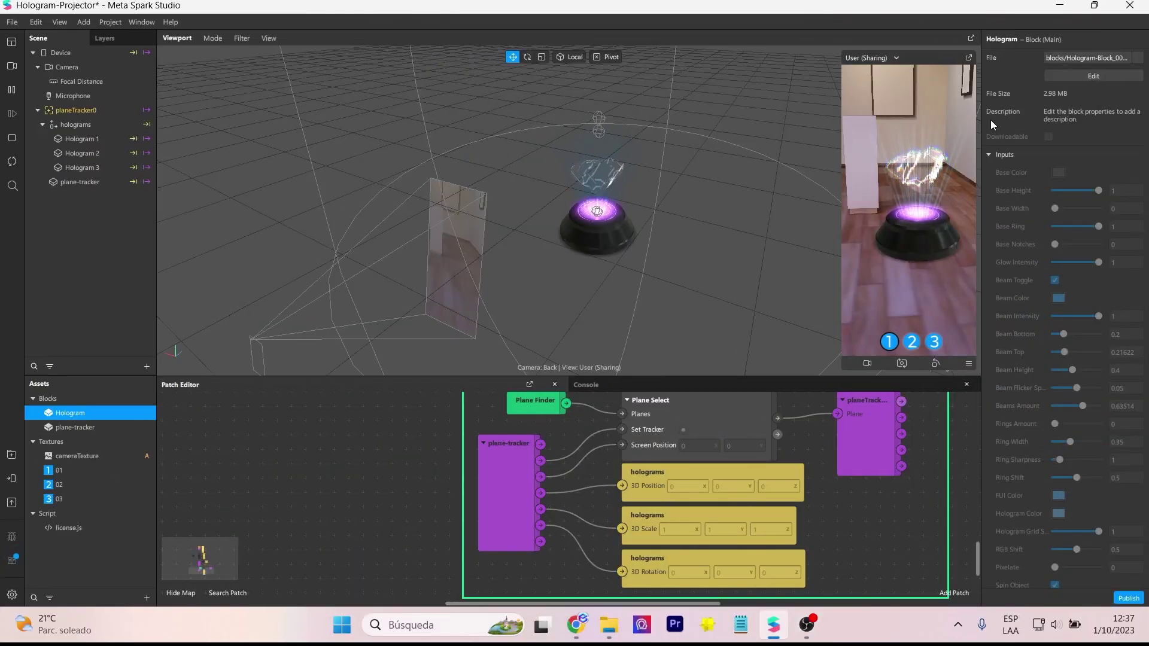
# Open the main Hologram block for editing in the current Studio version and maximize its window
pyautogui.click(1095, 74)
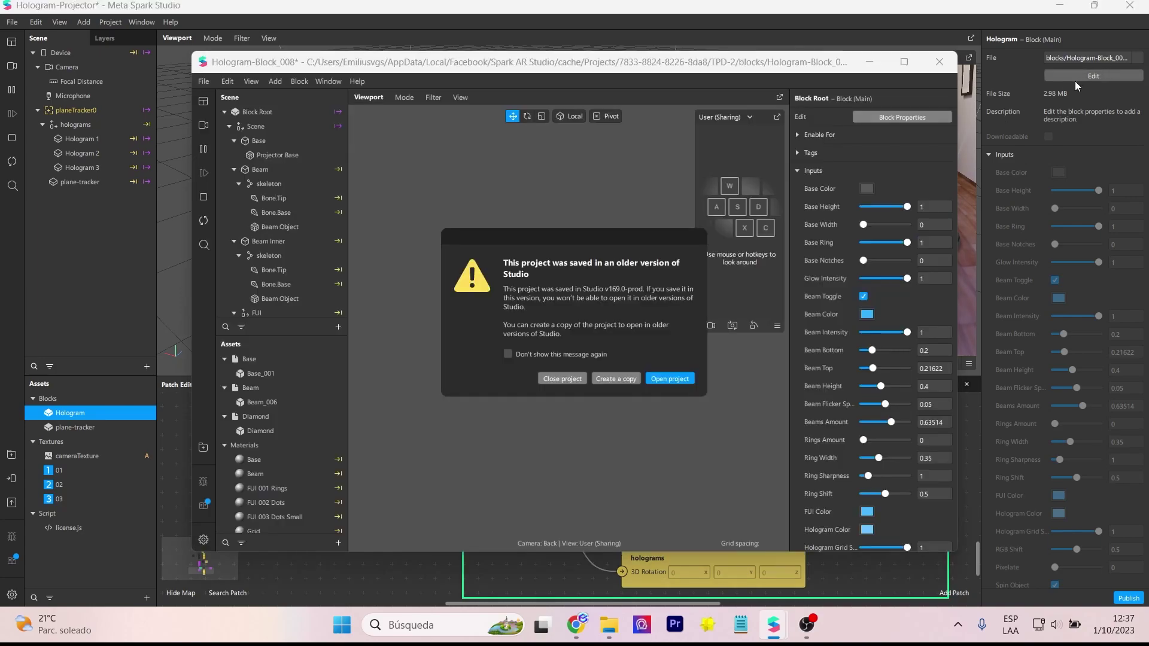
pyautogui.click(670, 379)
pyautogui.click(910, 63)
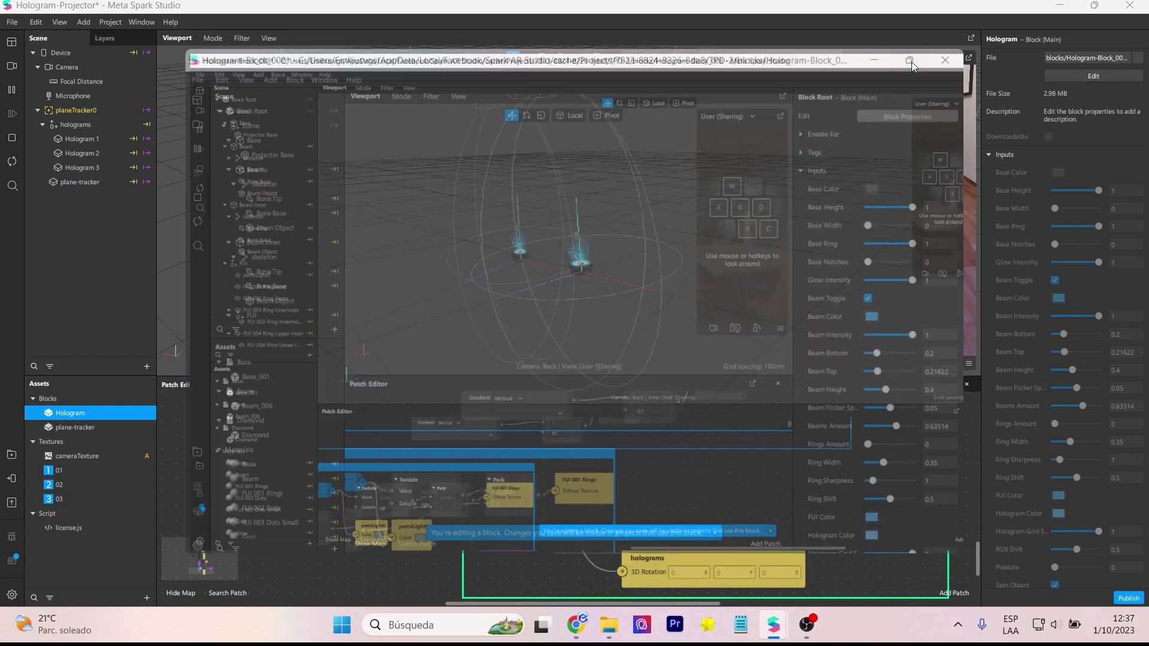
# Inspect the block's Base, Beam, Beam Inner and FUI objects, temporarily hiding parts to identify them in the viewport
pyautogui.moveTo(332, 247); pyautogui.dragTo(428, 231, button='middle')
pyautogui.doubleClick(75, 82)
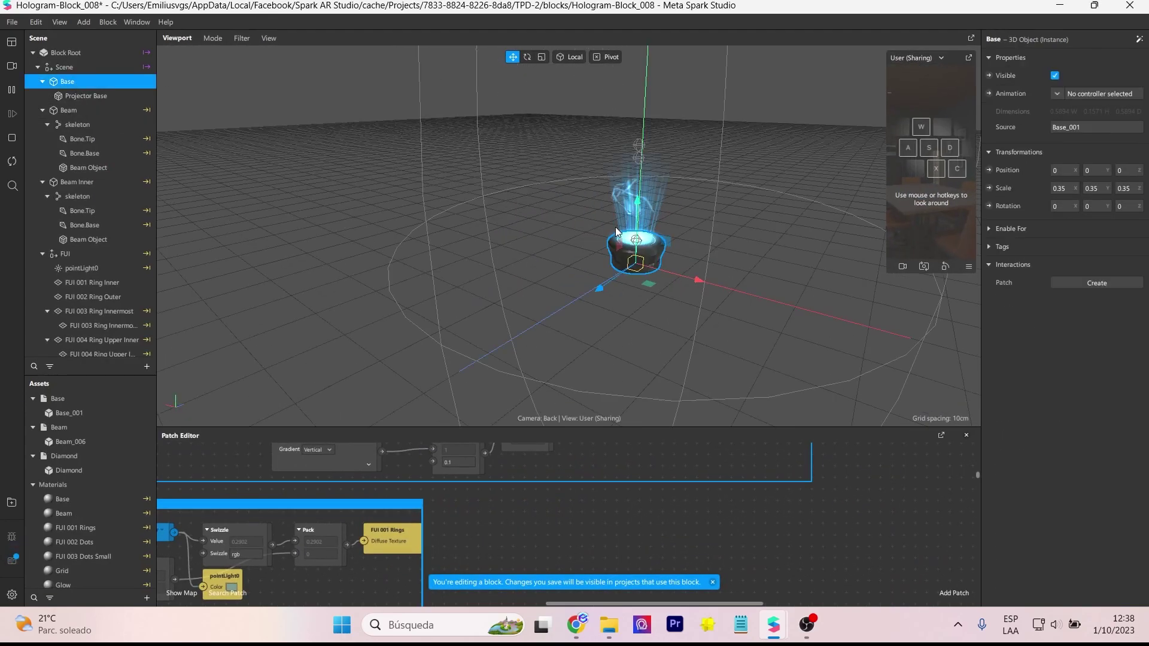
pyautogui.click(1055, 76)
pyautogui.click(1056, 76)
pyautogui.click(98, 112)
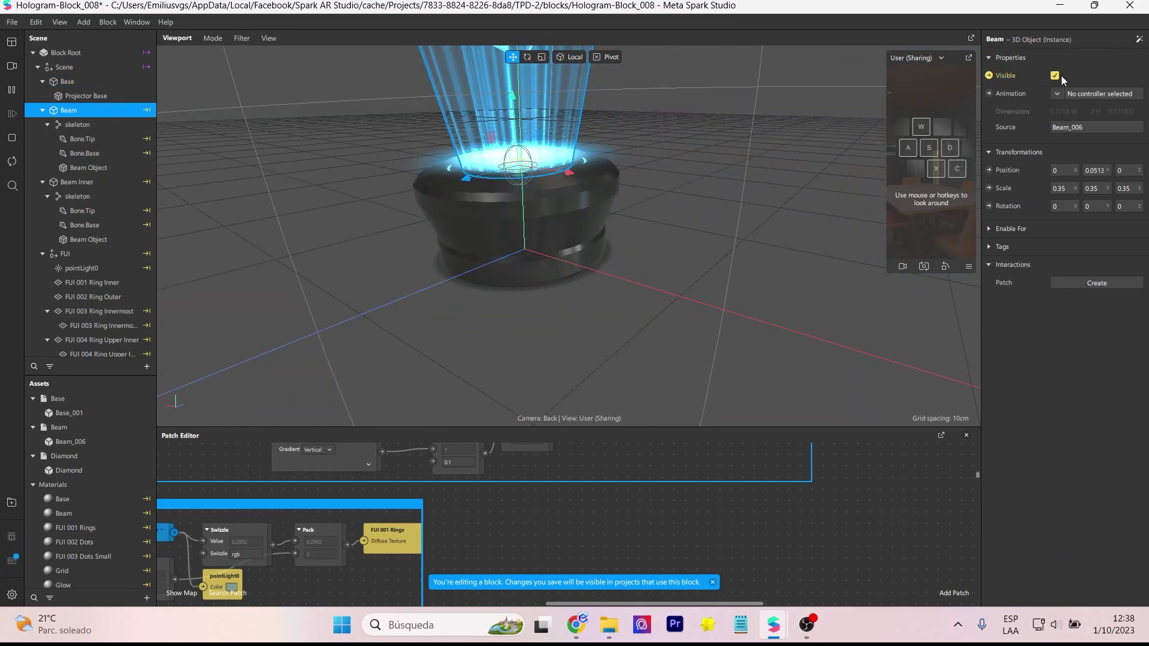
pyautogui.click(99, 178)
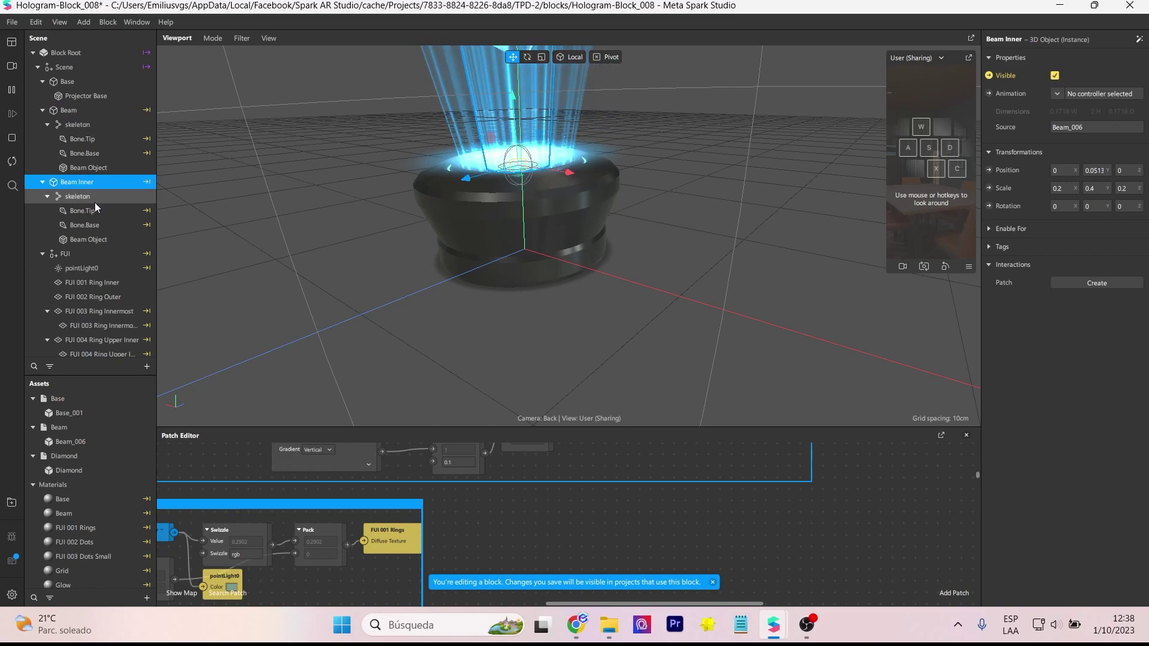
pyautogui.click(104, 252)
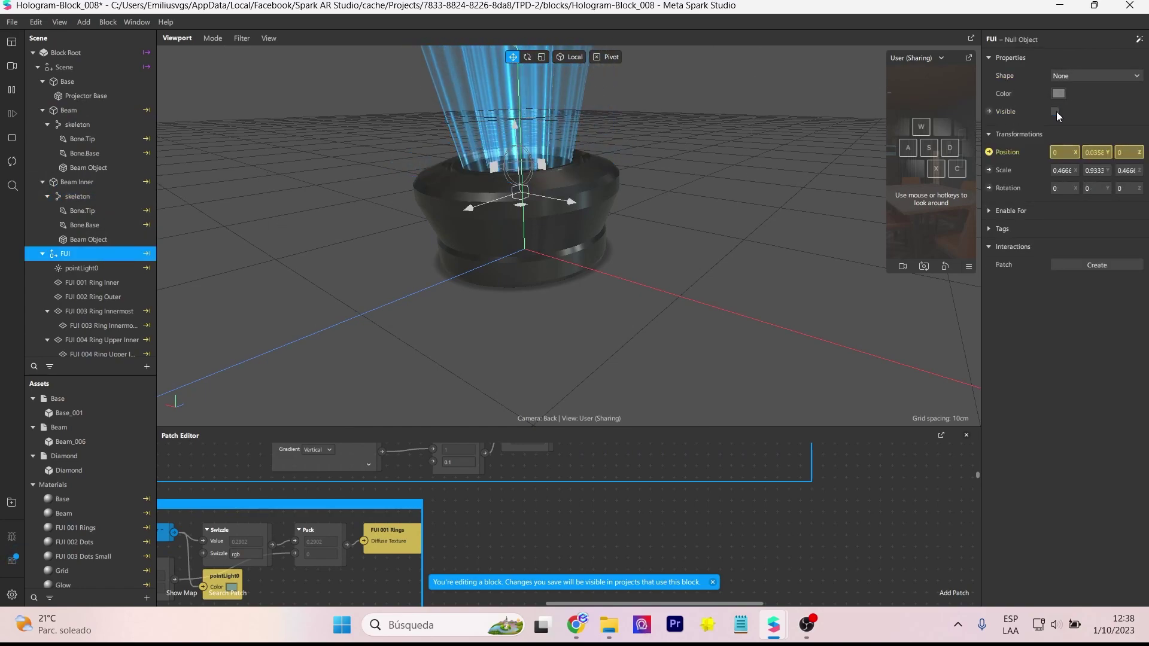
# Look through the FUI layers and identify the Hologram null object by hiding it and showing it again
pyautogui.scroll(-5, 587, 204)
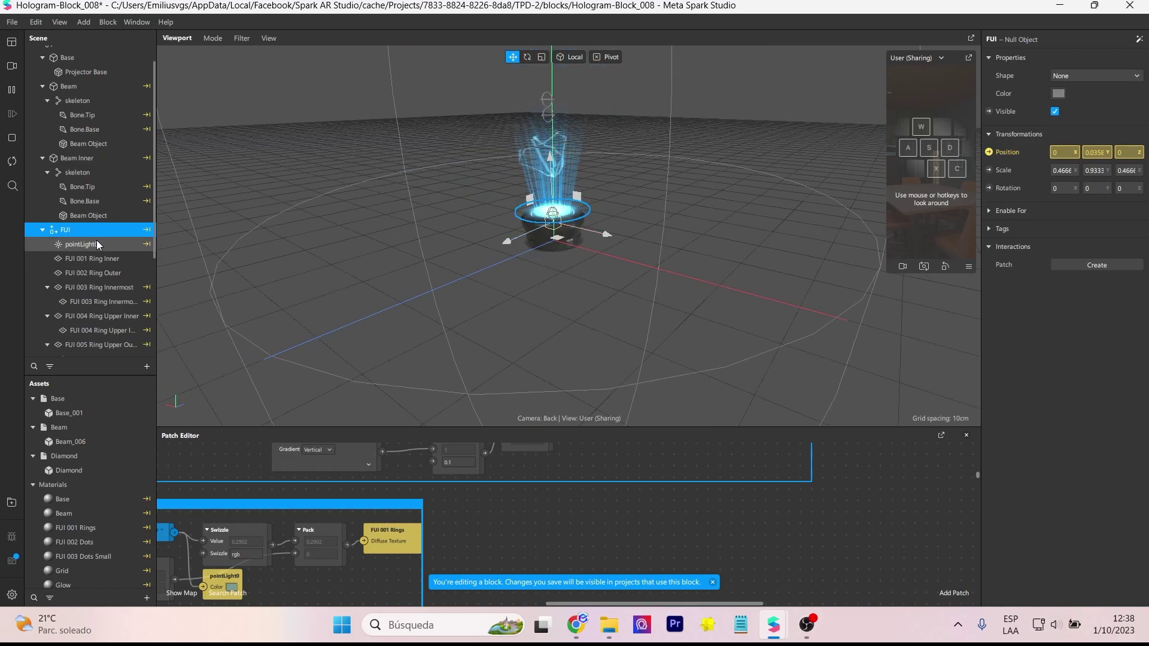
pyautogui.scroll(-4, 100, 254)
pyautogui.scroll(-1, 99, 254)
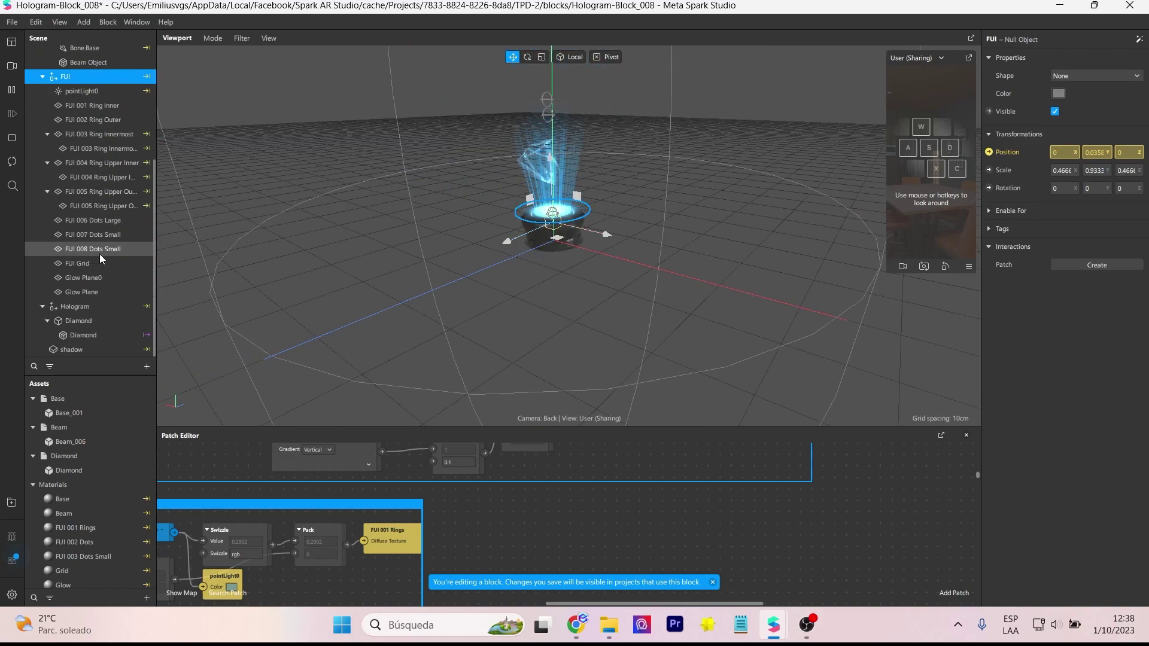
pyautogui.click(71, 307)
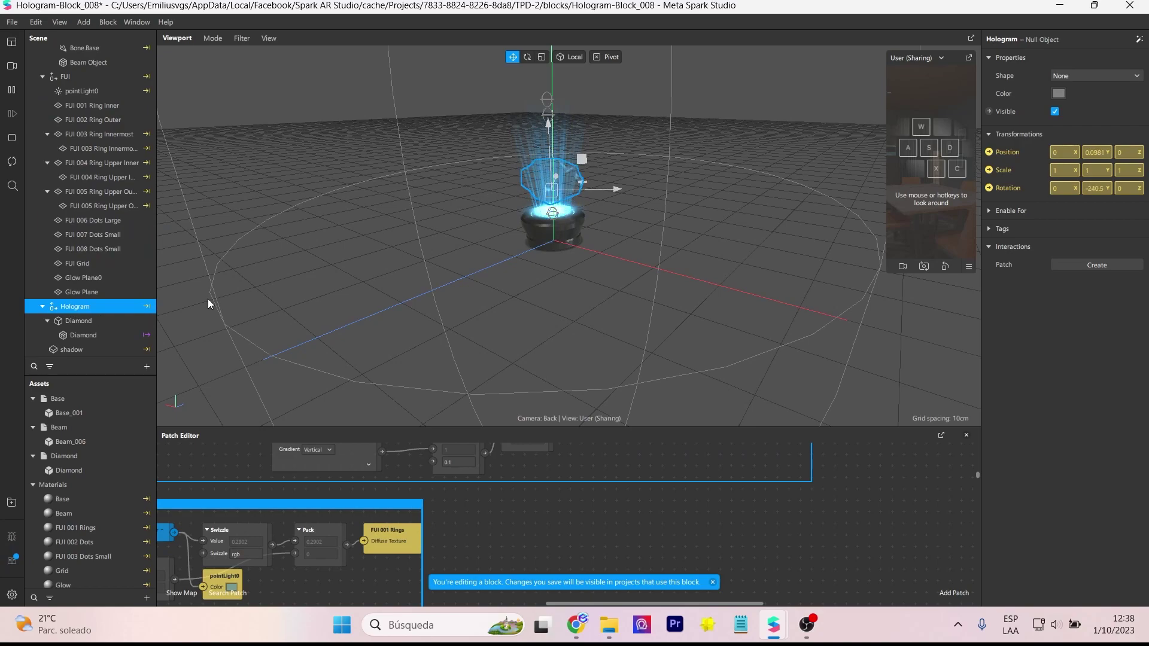
pyautogui.click(1055, 111)
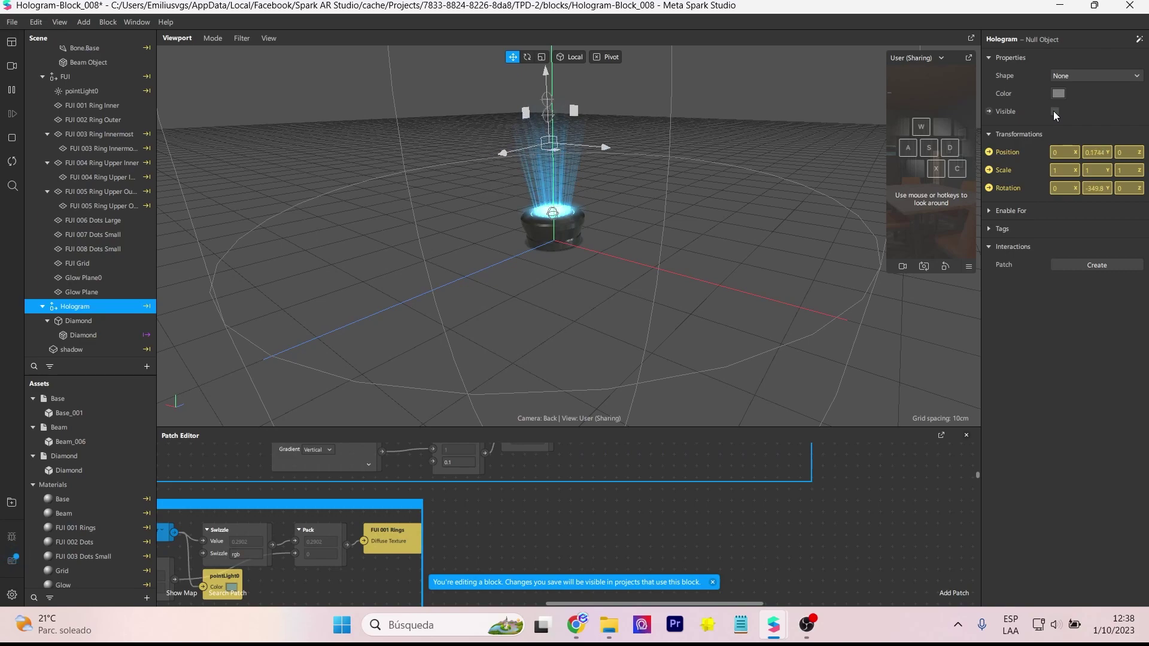
pyautogui.click(1054, 112)
# Collapse the Diamond object under Hologram and enlarge the block's Patch Editor
pyautogui.click(47, 321)
pyautogui.moveTo(355, 329); pyautogui.dragTo(460, 274, button='middle')
pyautogui.scroll(-2, 502, 508)
pyautogui.moveTo(501, 509); pyautogui.dragTo(708, 532, button='middle')
pyautogui.moveTo(706, 427); pyautogui.dragTo(713, 298)
# Examine the block's patch groups, from Hologram Ring and Hologram Grid Setup through Hologram Ring Movement, Base Options and Rings Amount Group
pyautogui.moveTo(727, 406); pyautogui.dragTo(892, 399, button='middle')
pyautogui.moveTo(590, 456); pyautogui.dragTo(692, 433, button='middle')
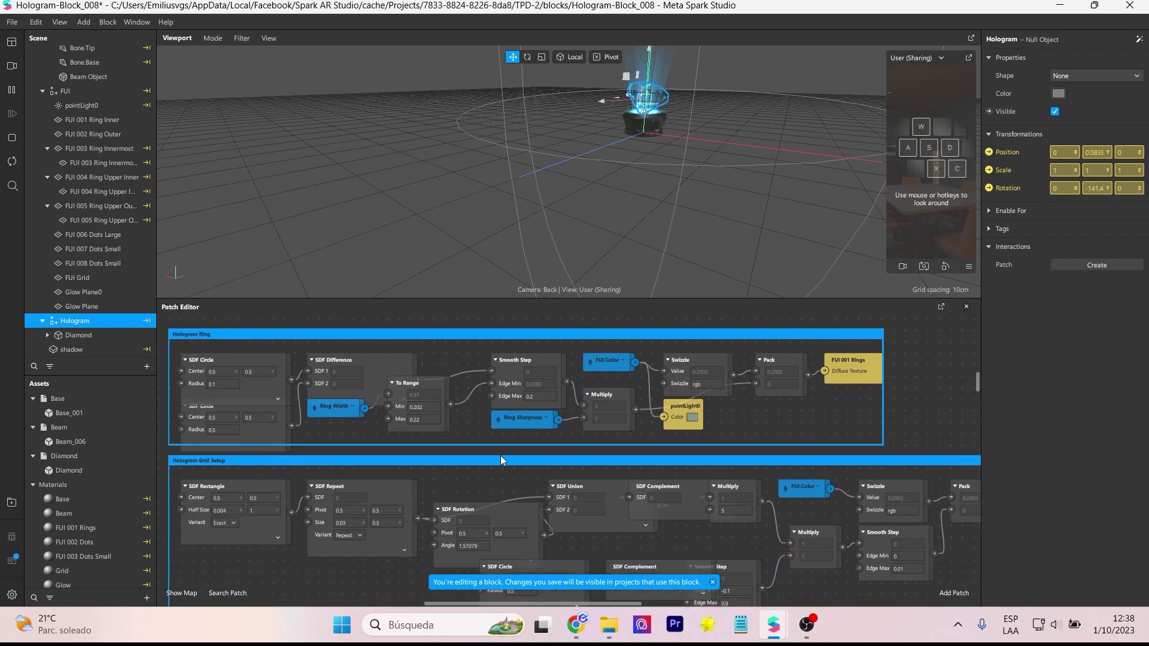
pyautogui.moveTo(326, 542); pyautogui.dragTo(470, 364, button='middle')
pyautogui.moveTo(467, 496); pyautogui.dragTo(477, 359, button='middle')
pyautogui.scroll(-8, 333, 522)
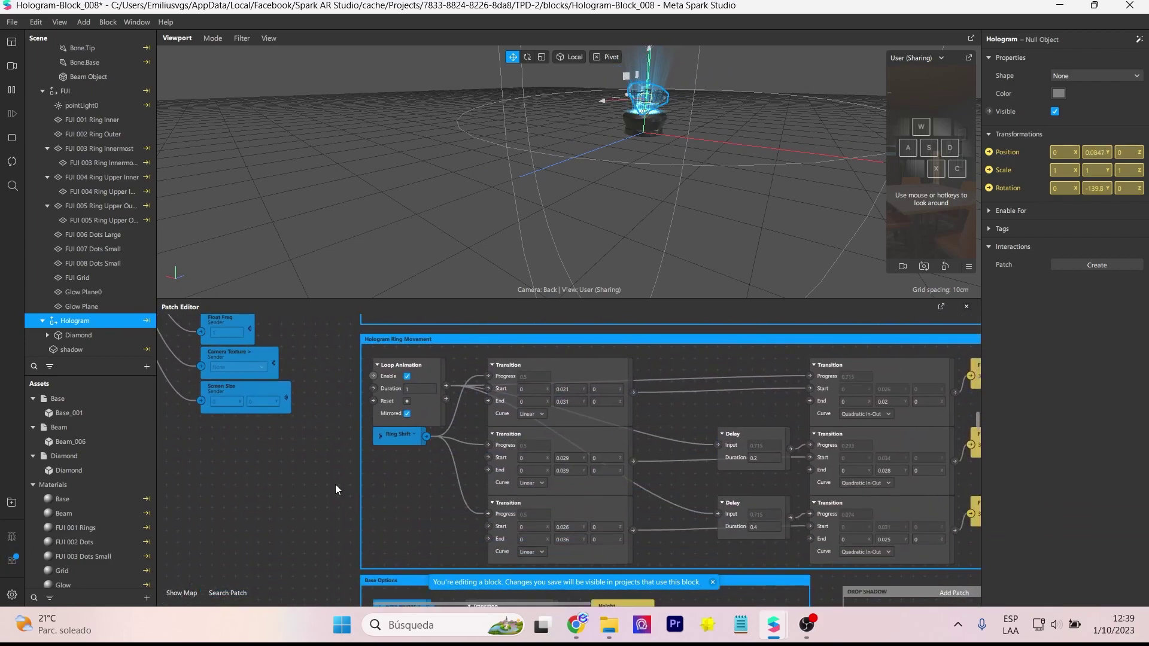
pyautogui.scroll(-10, 348, 487)
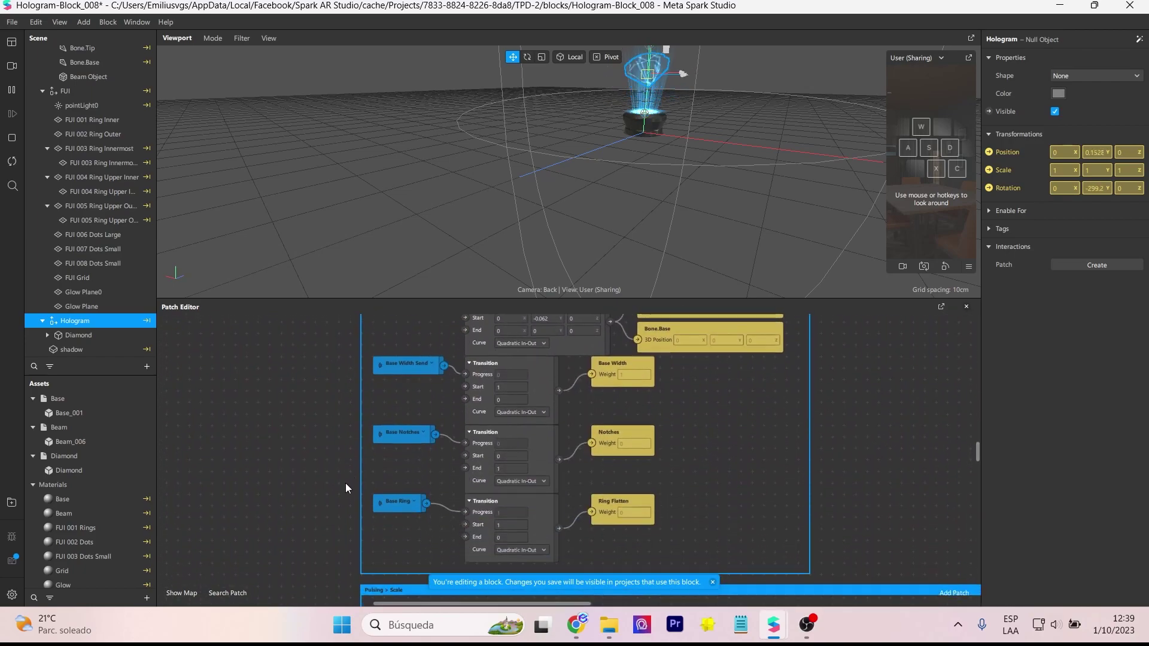
pyautogui.scroll(-10, 346, 484)
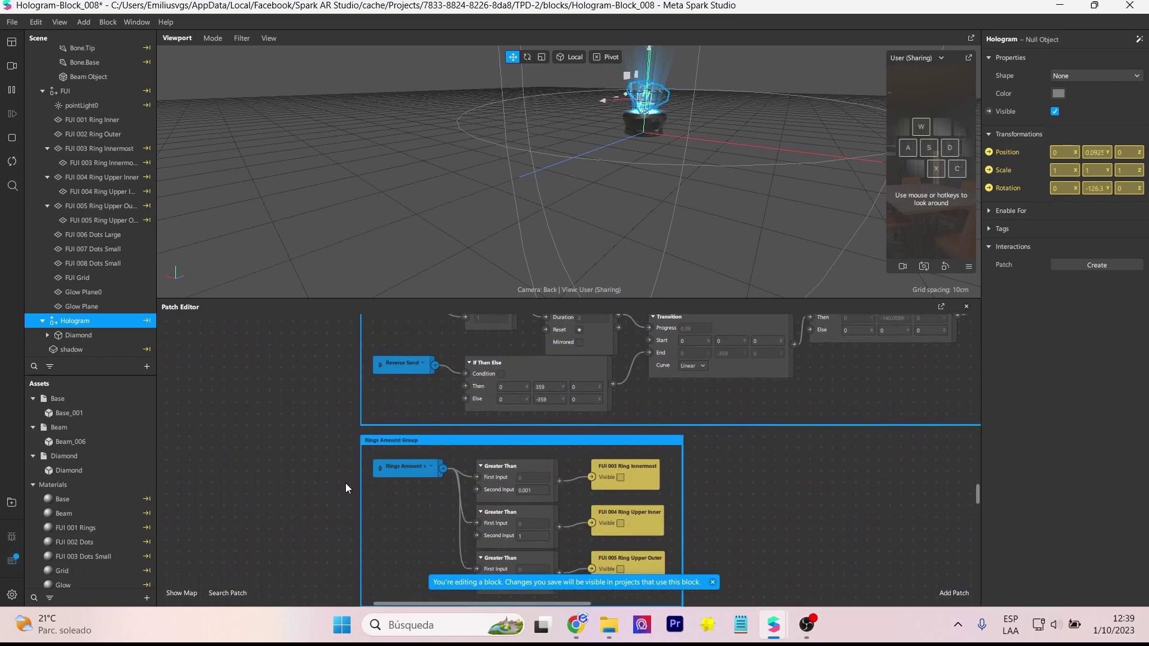
pyautogui.scroll(-10, 346, 483)
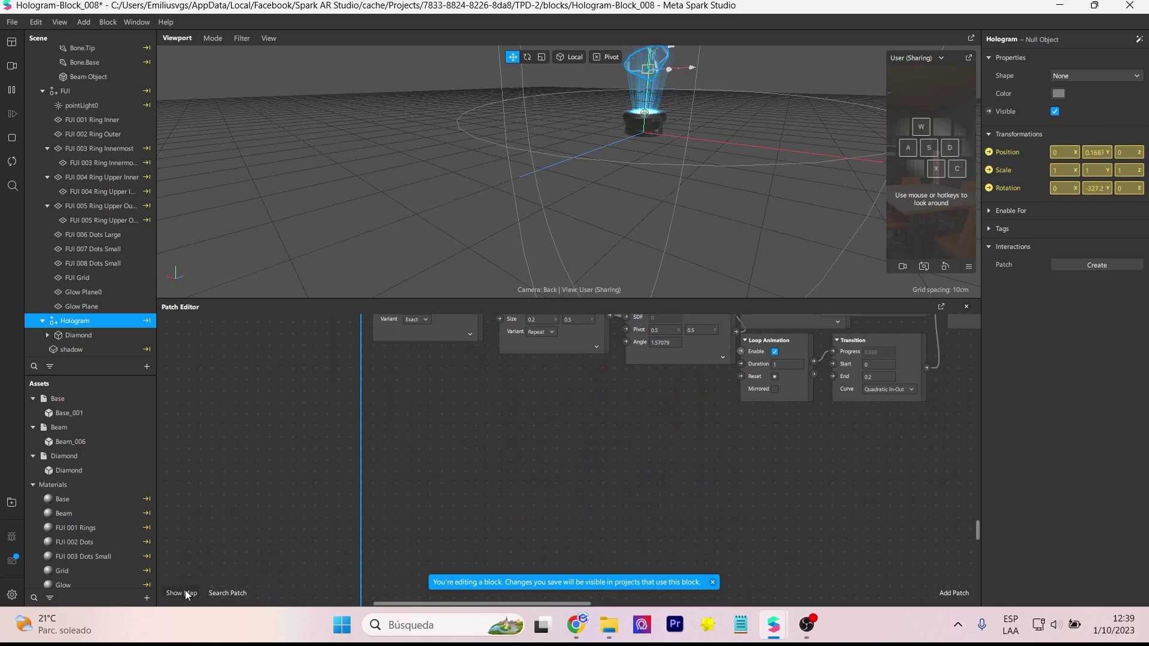
# Display the patch map and use it to examine the Render Pass Setup group and the groups above it
pyautogui.click(182, 592)
pyautogui.click(192, 573)
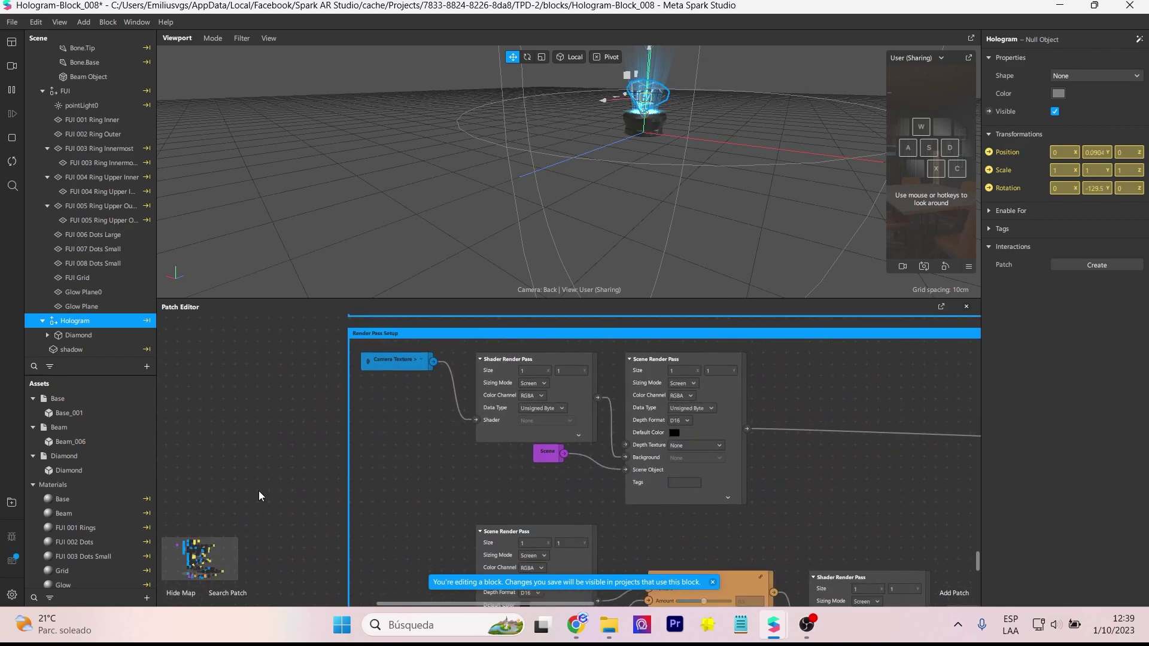
pyautogui.scroll(-6, 259, 491)
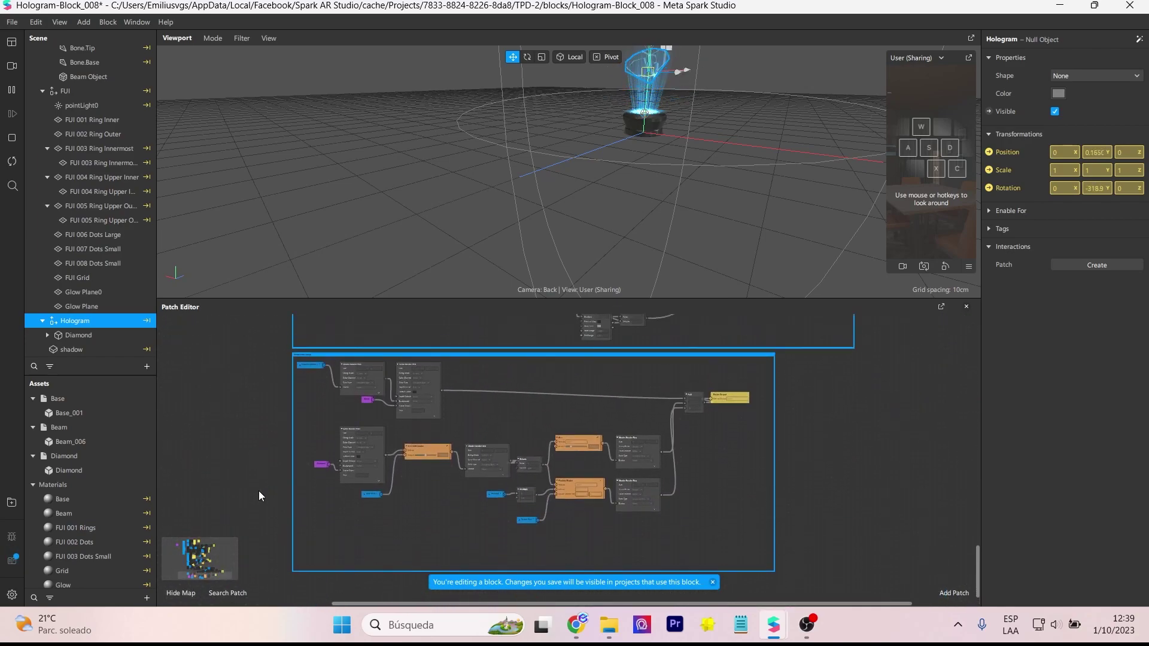
pyautogui.scroll(10, 258, 491)
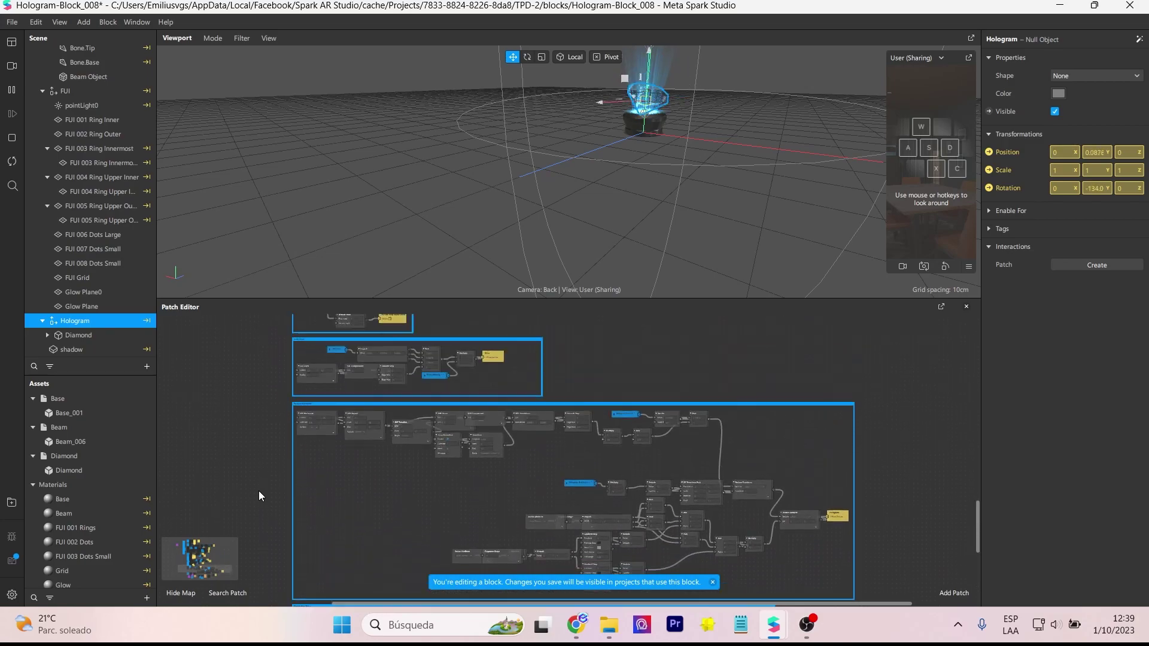
pyautogui.scroll(8, 246, 397)
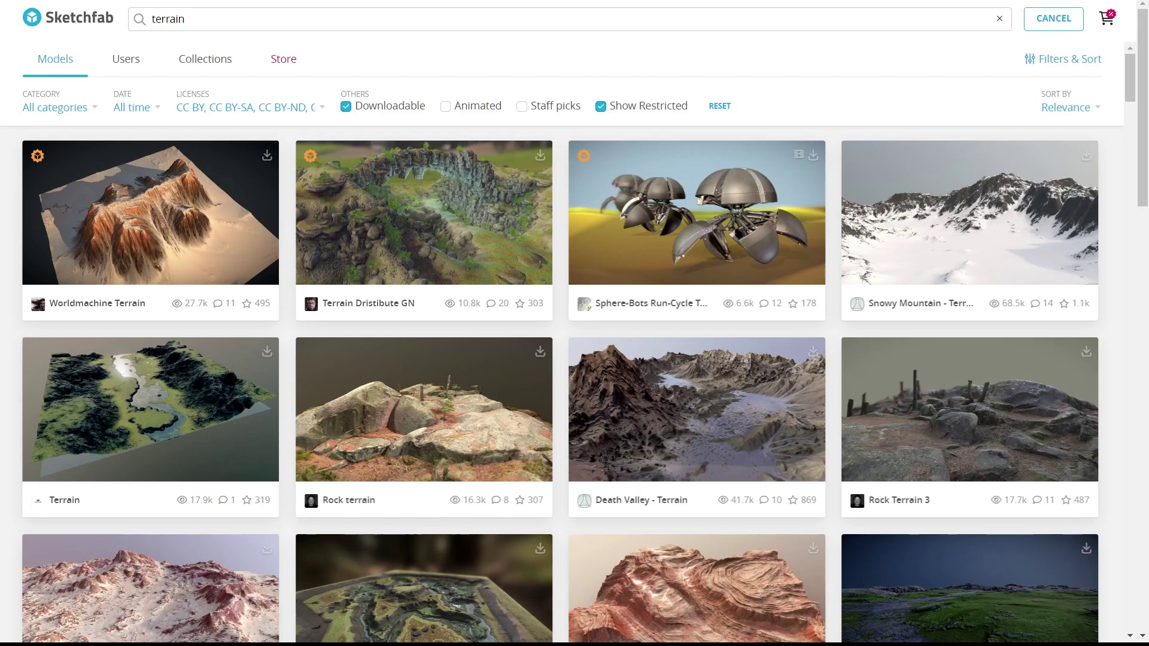
# Switch to Sketchfab and browse the downloadable models in the "terrain" search results
pyautogui.scroll(-11, 838, 120)
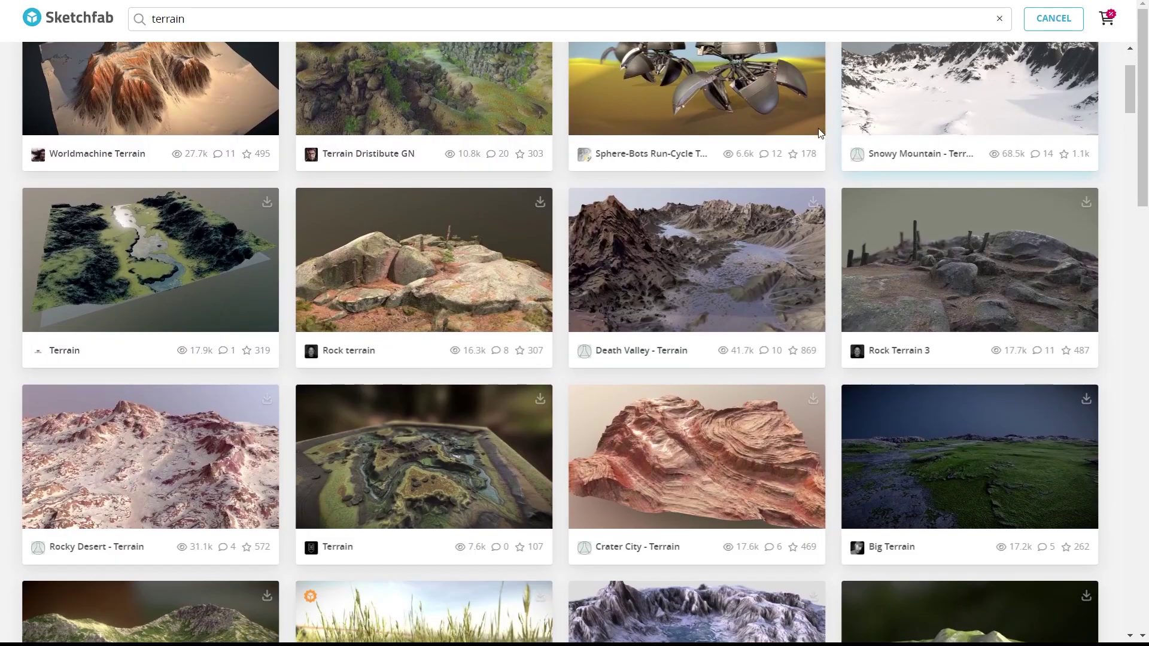
pyautogui.scroll(-14, 836, 147)
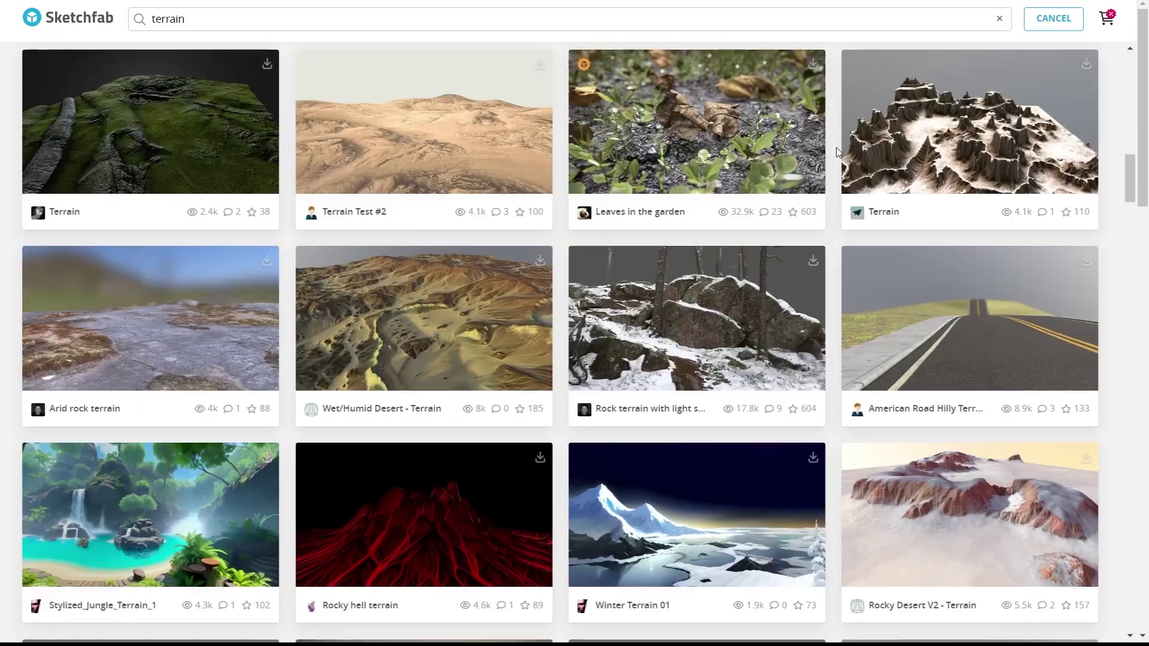
pyautogui.scroll(-15, 836, 147)
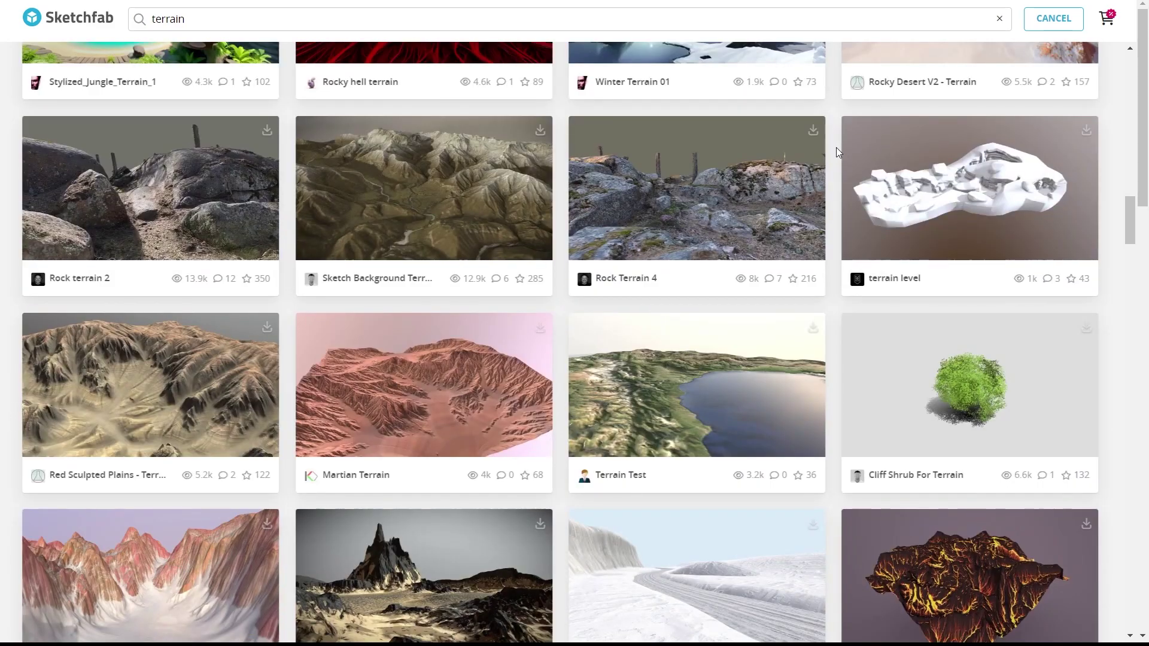
pyautogui.scroll(-5, 835, 147)
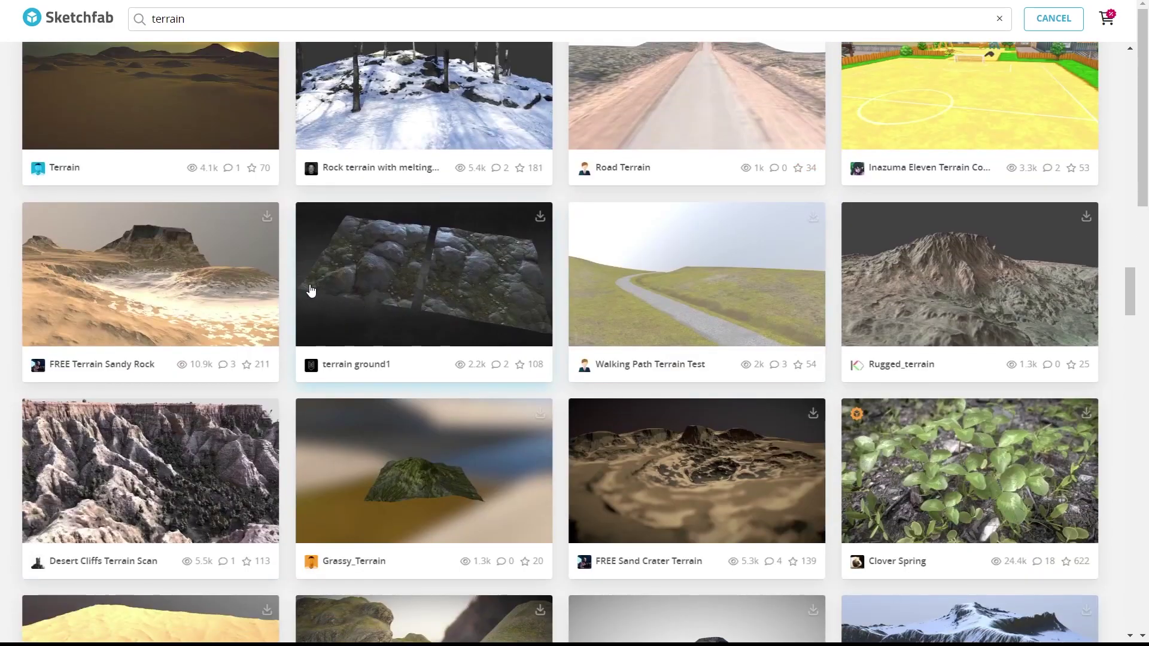
# Find the low-poly "Terrain" model with green land and blue water in the search results, and inspect its 3D preview
pyautogui.scroll(-3, 617, 217)
pyautogui.scroll(-6, 617, 218)
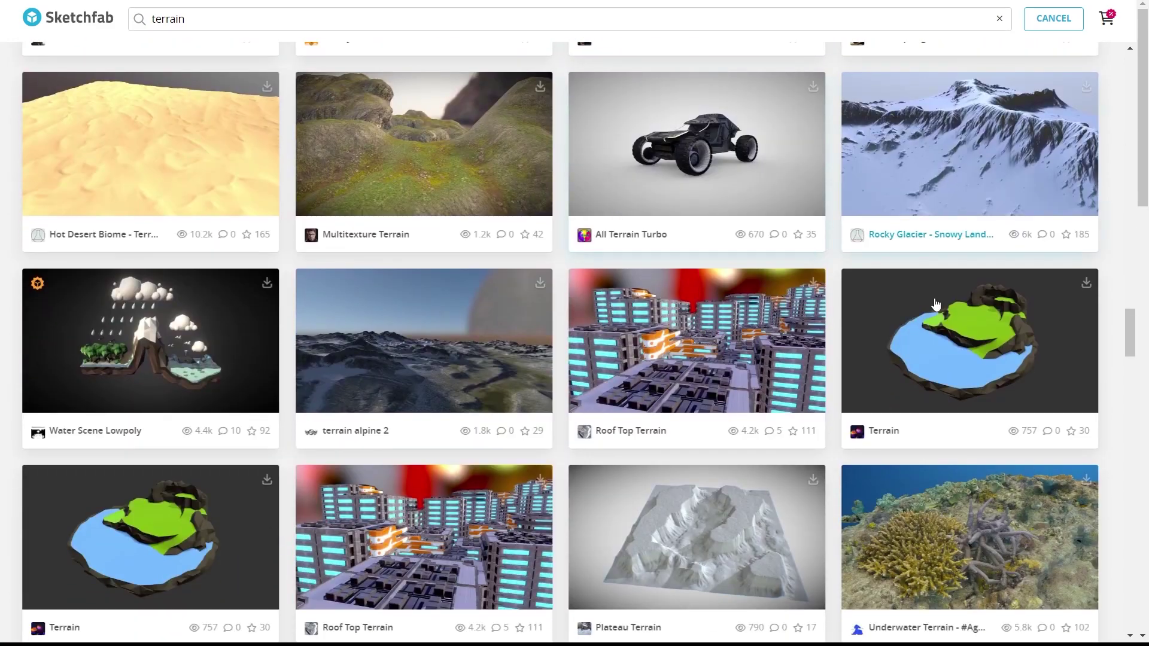
pyautogui.scroll(-3, 942, 325)
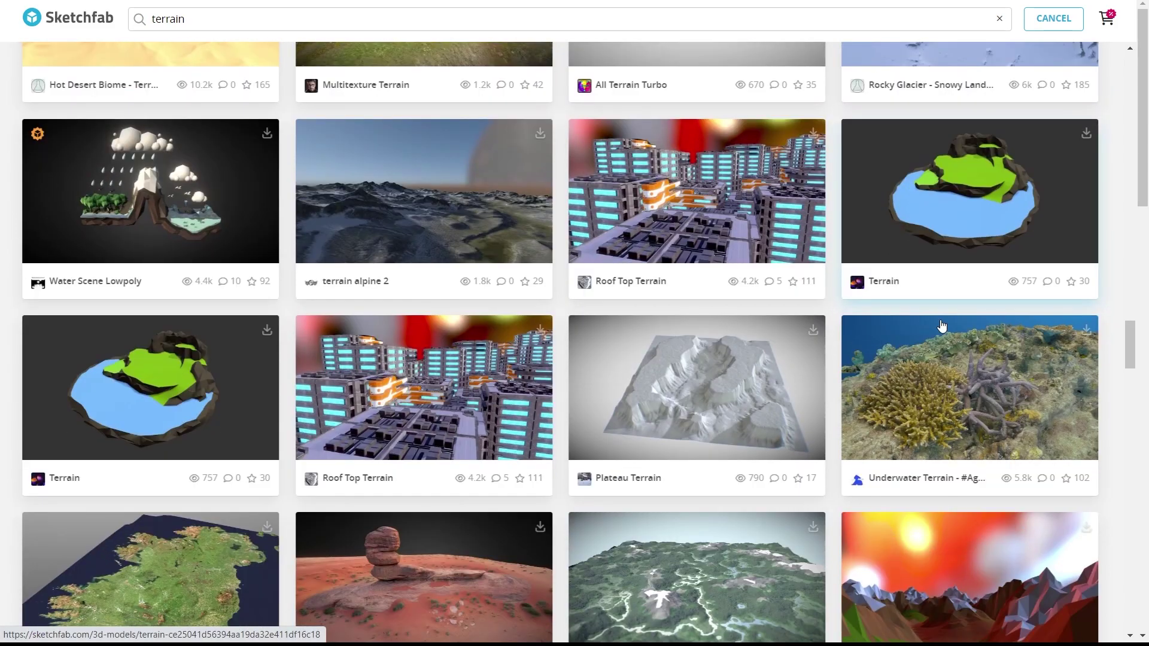
pyautogui.click(886, 281)
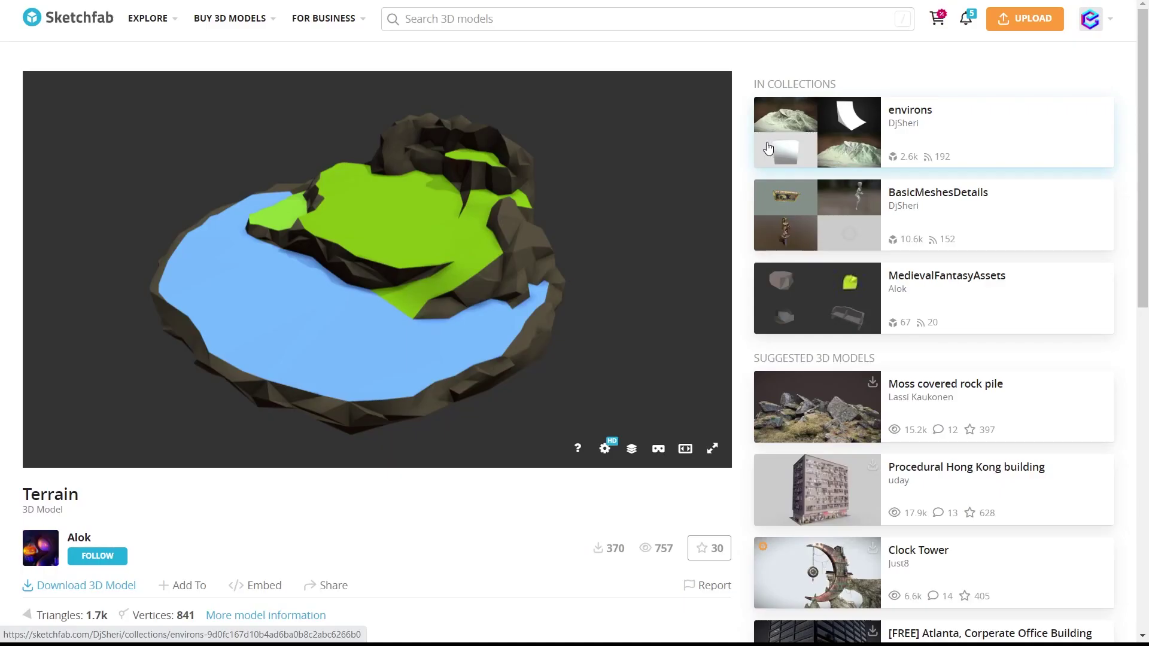
pyautogui.moveTo(369, 286)
pyautogui.mouseDown()
pyautogui.moveTo(459, 271)
pyautogui.moveTo(521, 226)
pyautogui.moveTo(319, 253)
pyautogui.moveTo(726, 206)
pyautogui.mouseUp()
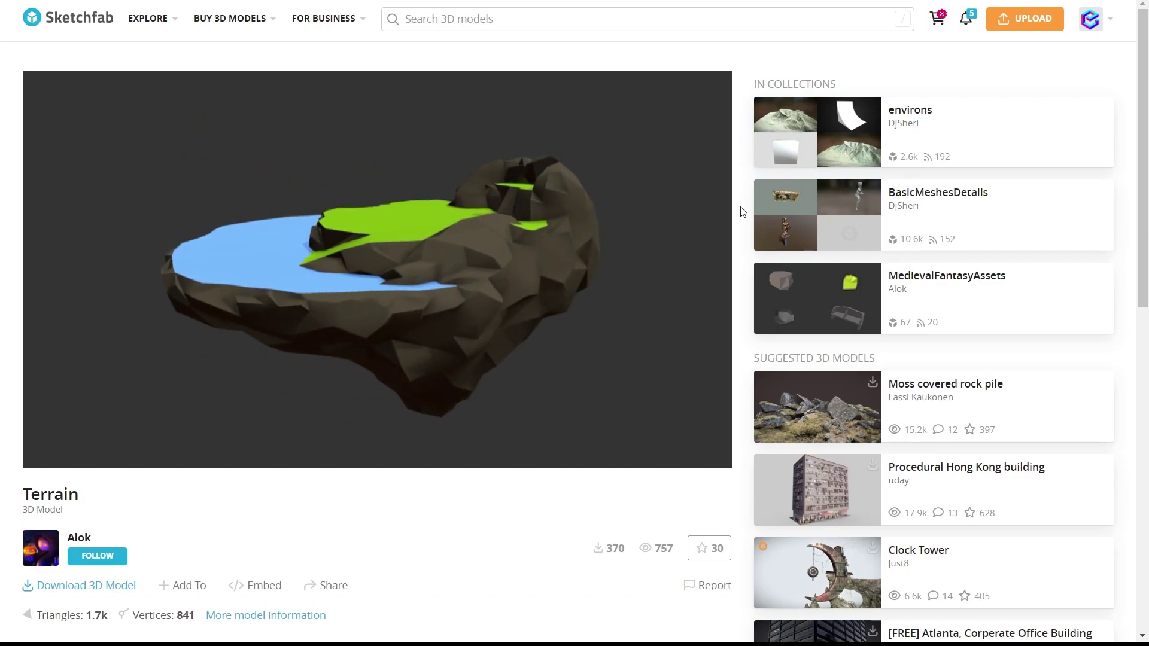
# Download the free Terrain model in GLB format
pyautogui.scroll(-4, 189, 404)
pyautogui.click(108, 363)
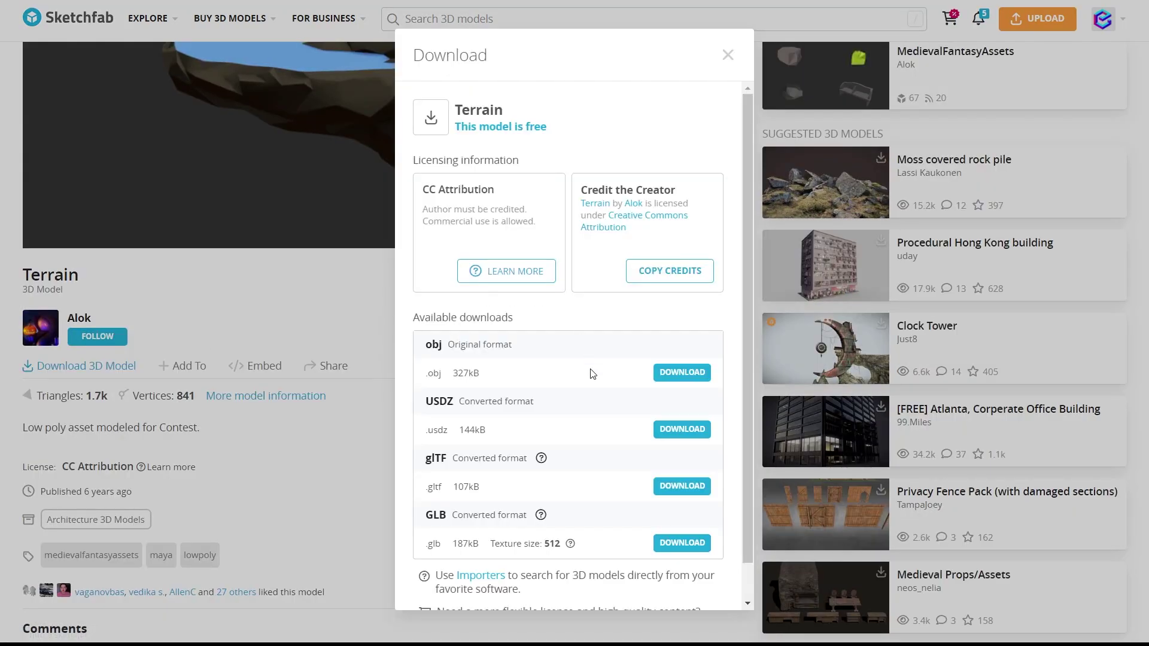
pyautogui.scroll(-1, 593, 449)
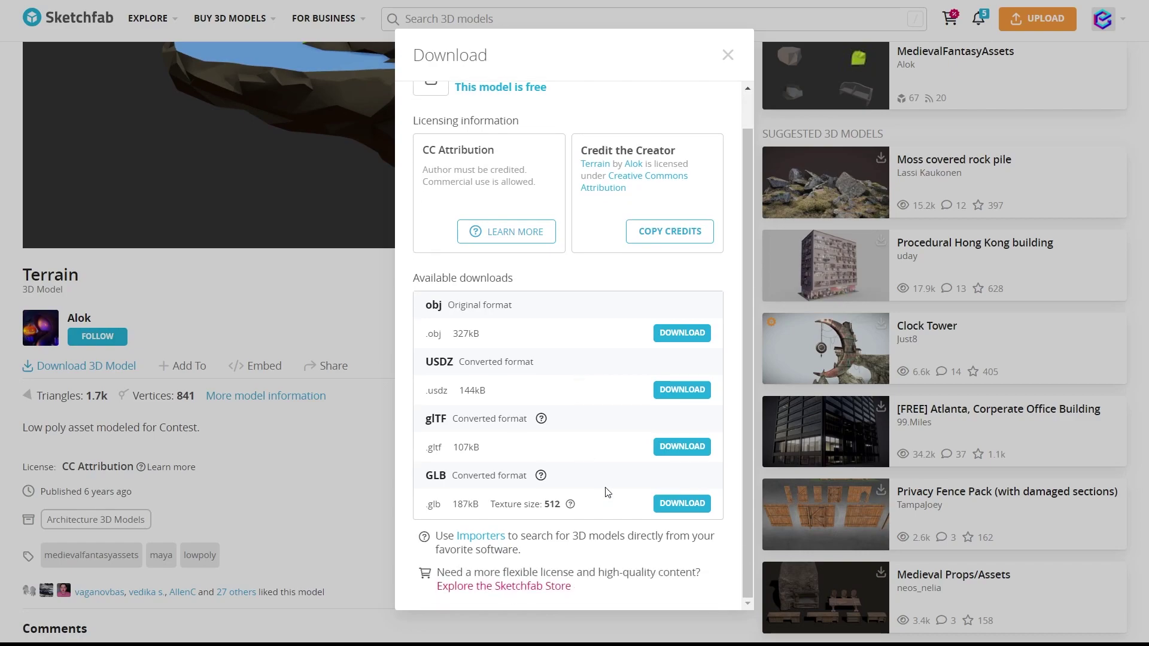
pyautogui.click(681, 505)
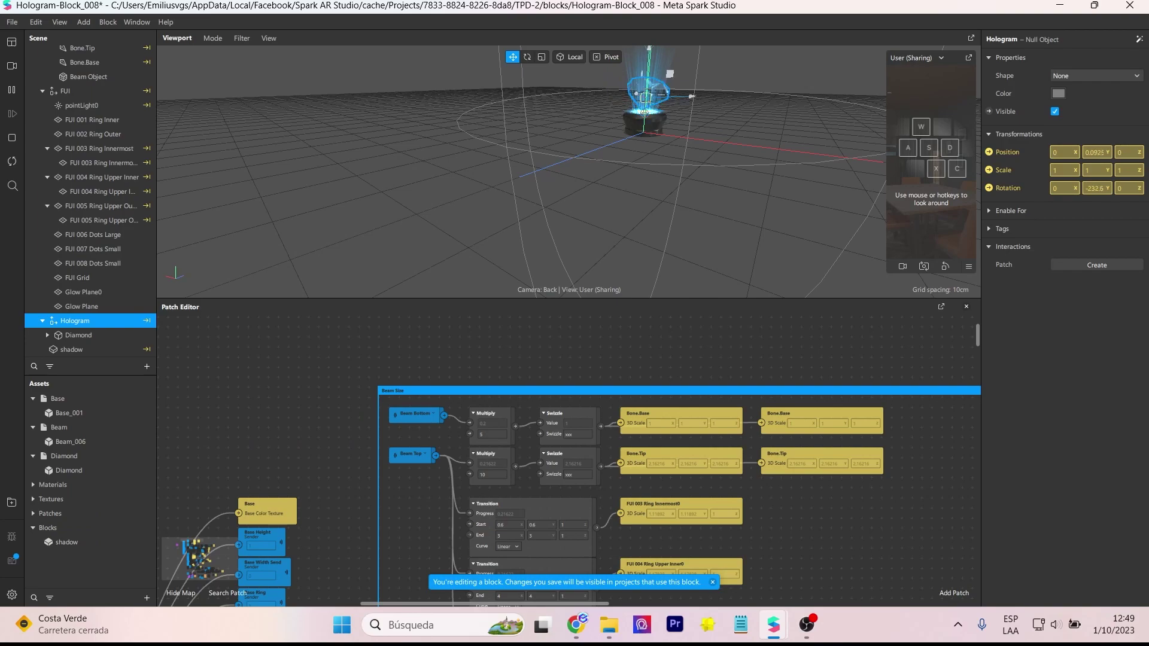
# Switch to Meta Spark Studio, import the downloaded terrain file into the block's assets and place it under the Hologram object
pyautogui.moveTo(3, 335); pyautogui.dragTo(127, 394)
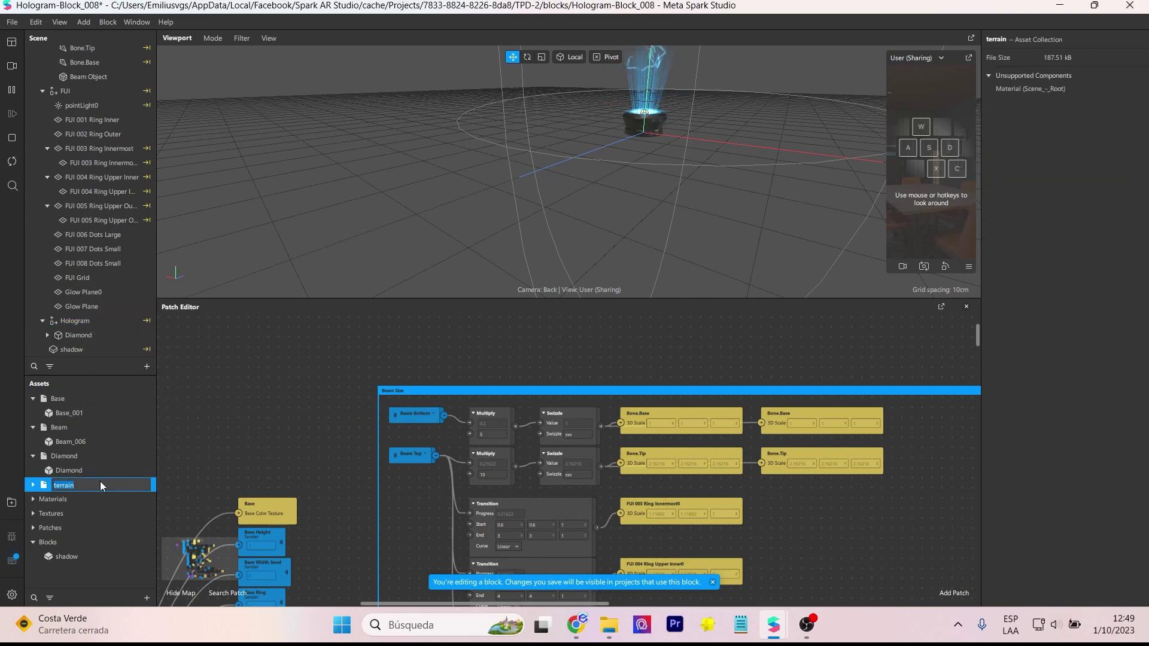
pyautogui.click(71, 473)
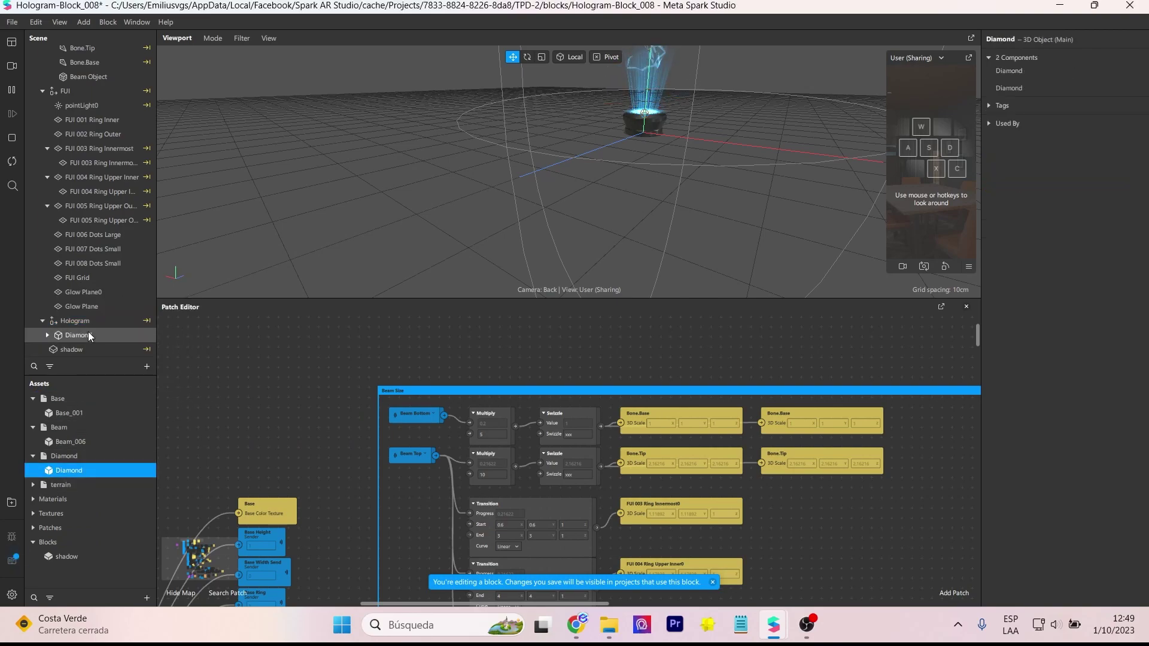
pyautogui.moveTo(70, 484); pyautogui.dragTo(104, 332)
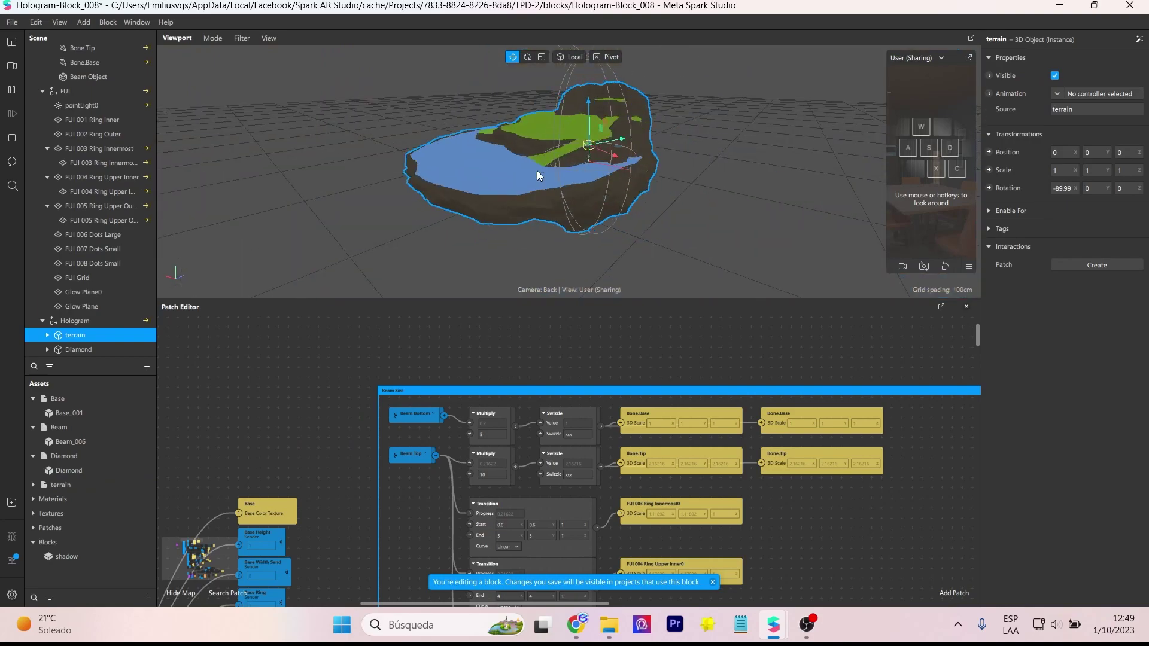
# Set the terrain object's scale to 0.3 on all three axes
pyautogui.click(1062, 170)
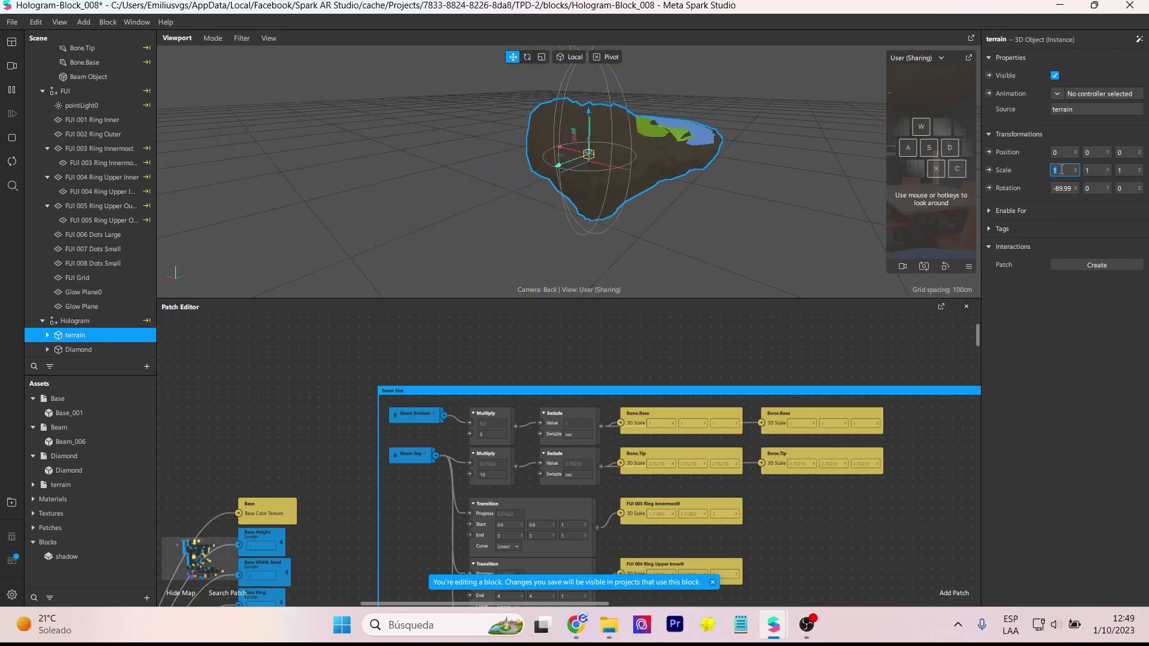
pyautogui.write('0.5')
pyautogui.press('Return')
pyautogui.click(1064, 171)
pyautogui.write('0.3')
pyautogui.press('Return')
pyautogui.click(1064, 171)
pyautogui.hotkey('ctrl', 'c')
pyautogui.click(1096, 171)
pyautogui.hotkey('ctrl', 'v')
pyautogui.click(1131, 169)
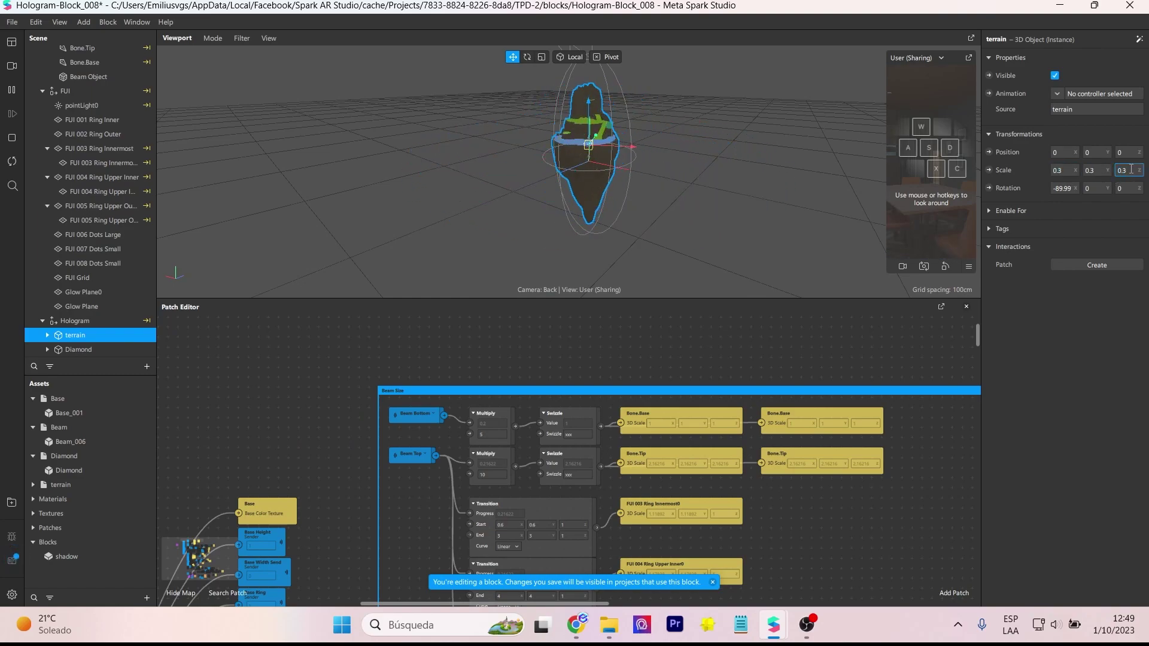
pyautogui.write('0.3')
pyautogui.press('Return')
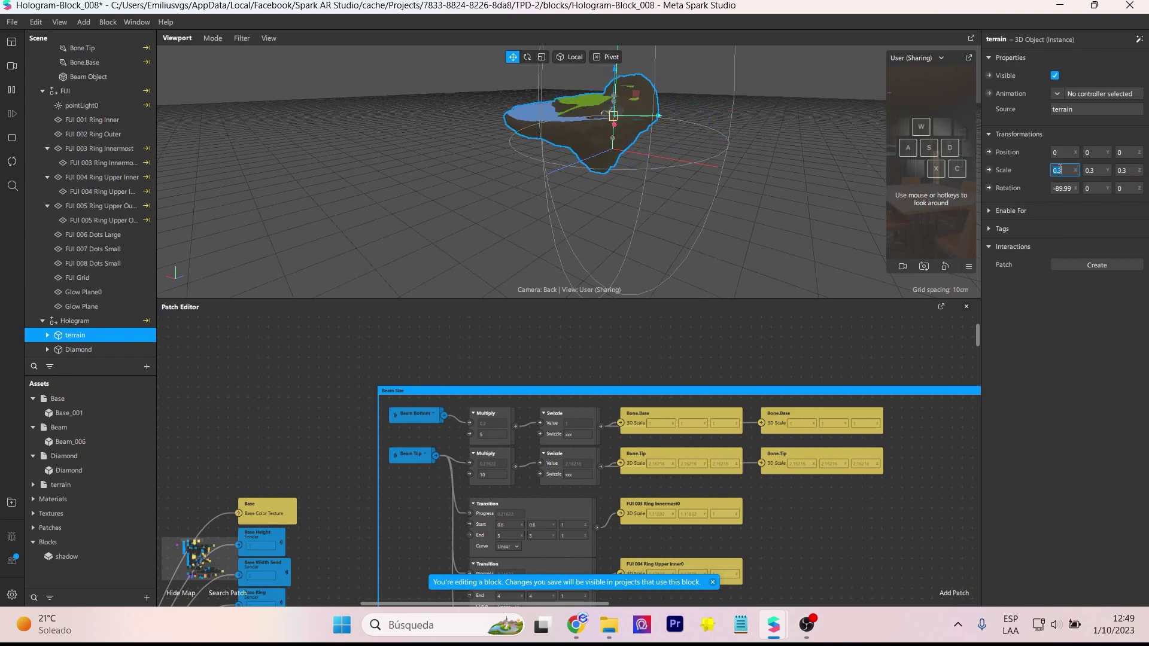
# Set the terrain object's scale to 0.1 on all three axes
pyautogui.click(1059, 172)
pyautogui.write('0.1')
pyautogui.press('Tab')
pyautogui.write('0.1')
pyautogui.click(1131, 169)
pyautogui.scroll(5, 680, 200)
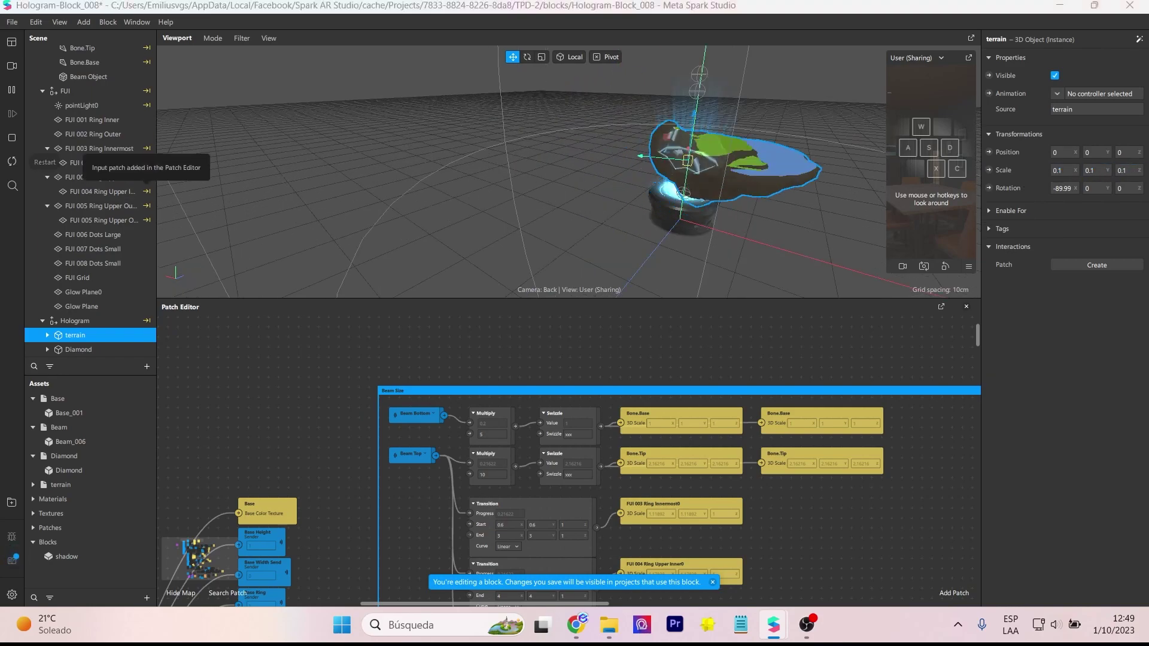
# Pause the preview and move the terrain above the projector base, to about Y 0.0527 and Z -0.026
pyautogui.click(15, 91)
pyautogui.moveTo(617, 166); pyautogui.dragTo(715, 165, button='right')
pyautogui.scroll(-3, 576, 108)
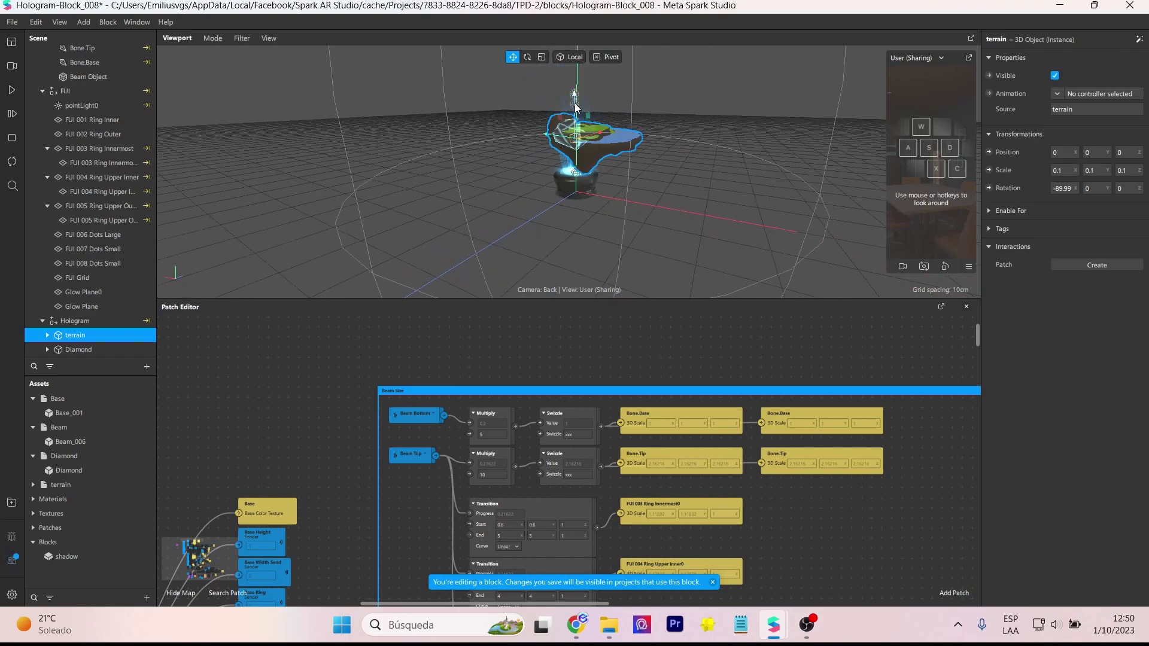
pyautogui.moveTo(496, 156); pyautogui.dragTo(569, 158, button='right')
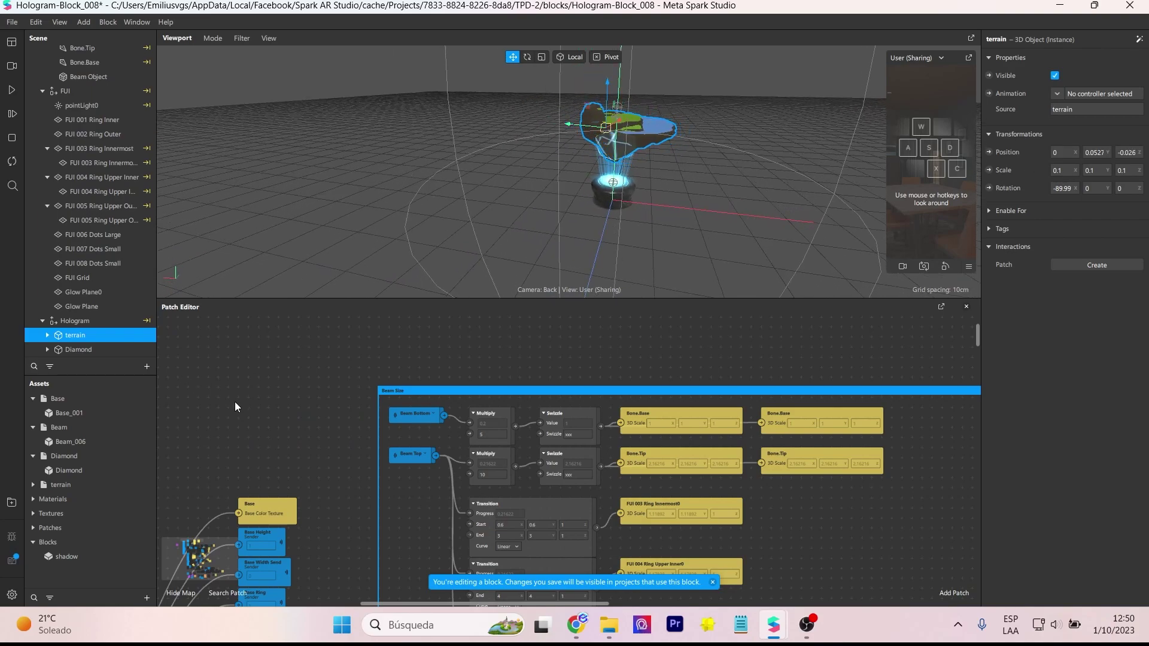
# Hide the Diamond object under Hologram and check which material its mesh uses
pyautogui.scroll(-1, 109, 348)
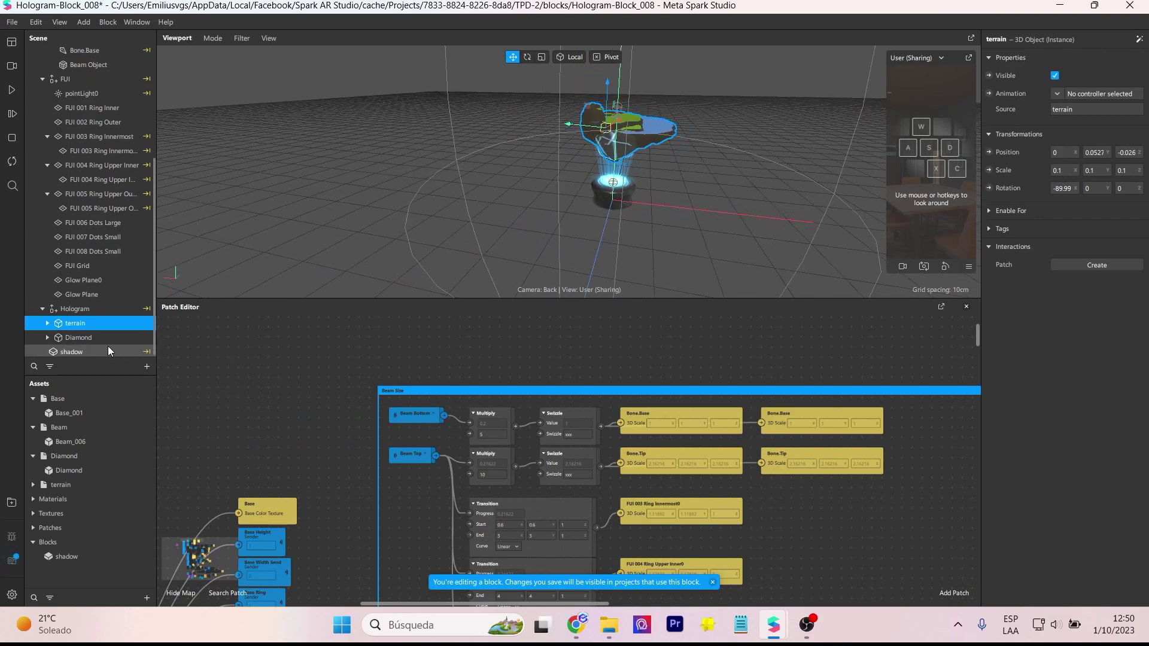
pyautogui.click(96, 336)
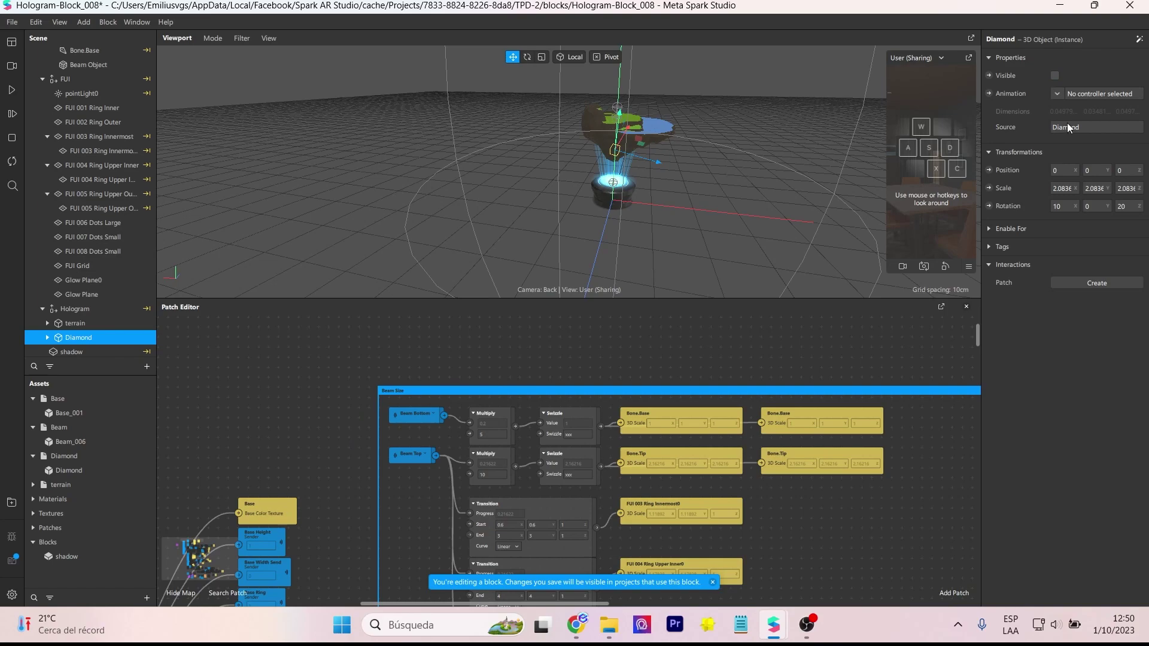
pyautogui.scroll(-1, 95, 322)
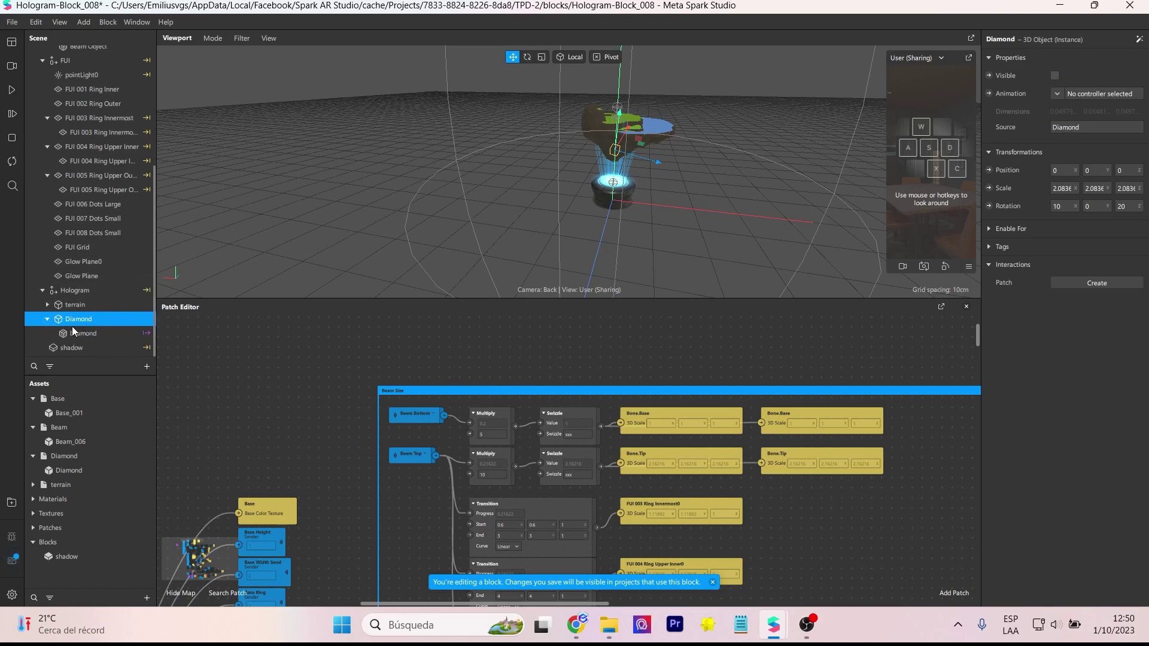
pyautogui.click(73, 338)
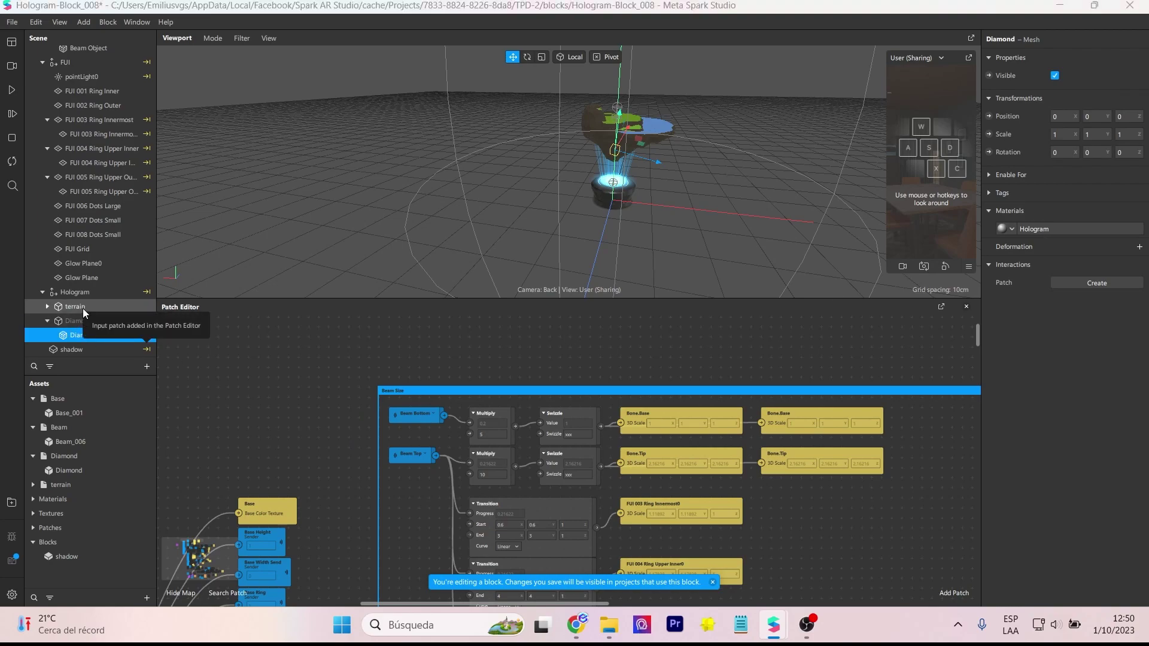
# Expand the terrain object down to its Object_2 mesh and assign the Hologram material to that mesh
pyautogui.click(75, 307)
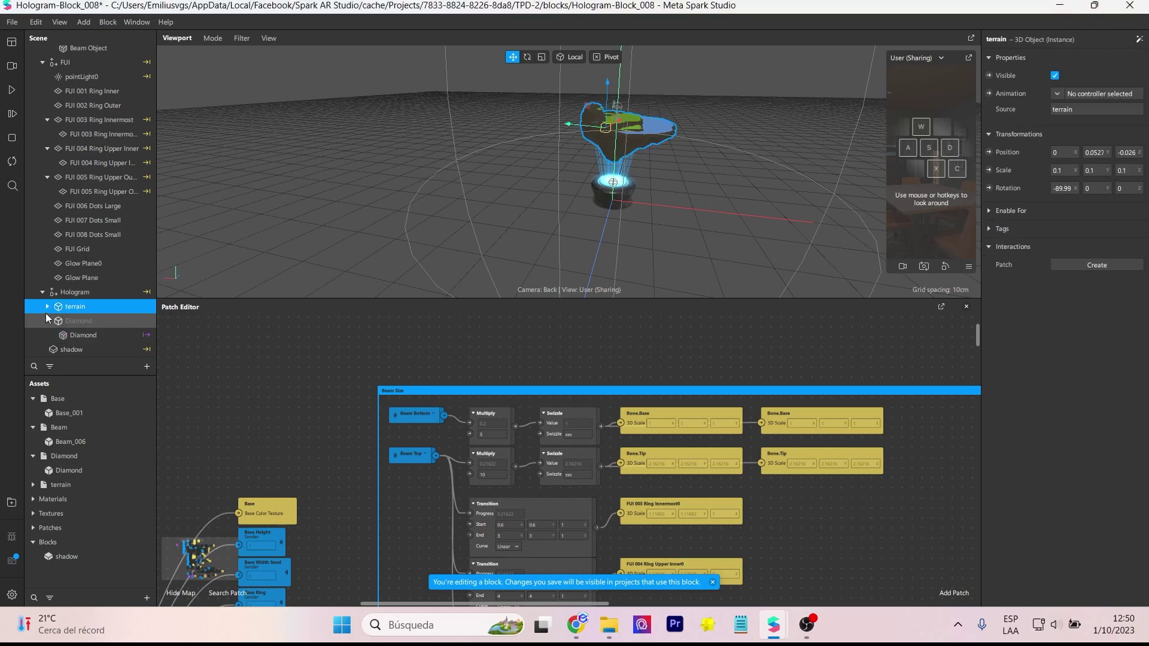
pyautogui.click(69, 322)
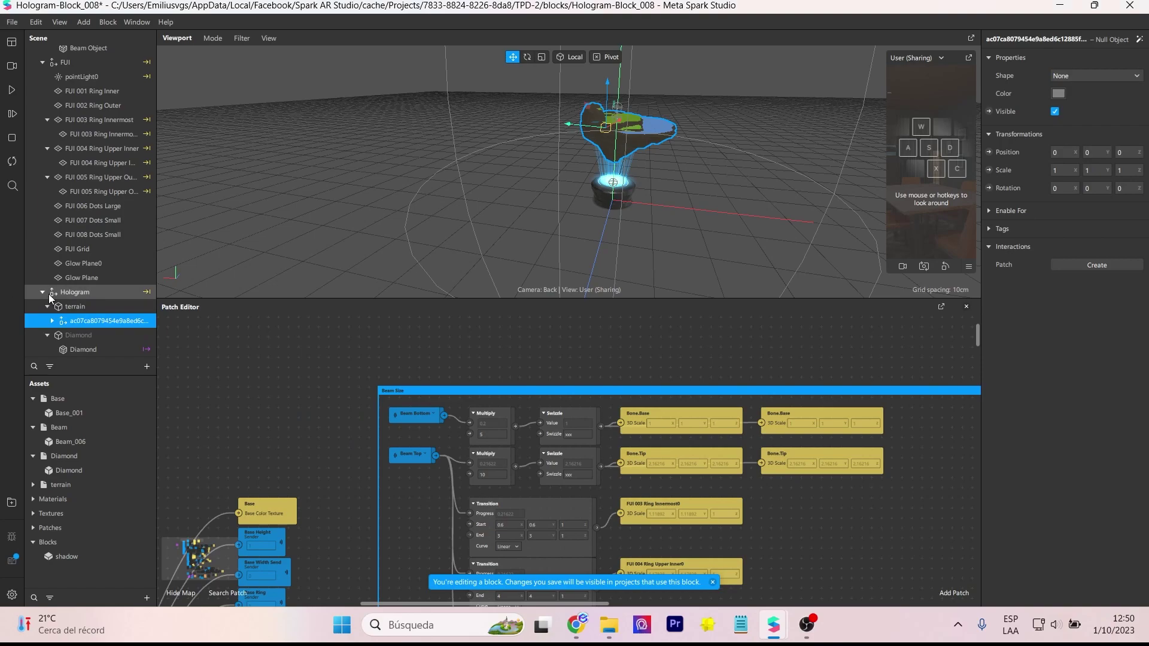
pyautogui.scroll(-1, 50, 302)
pyautogui.click(70, 322)
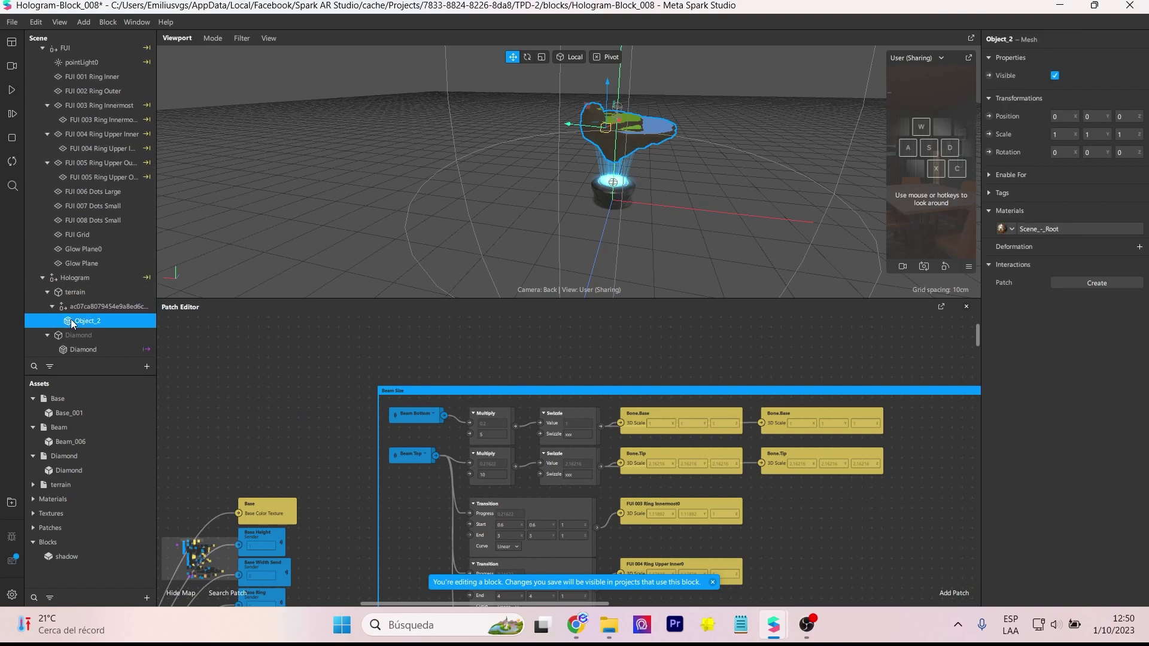
pyautogui.click(1011, 230)
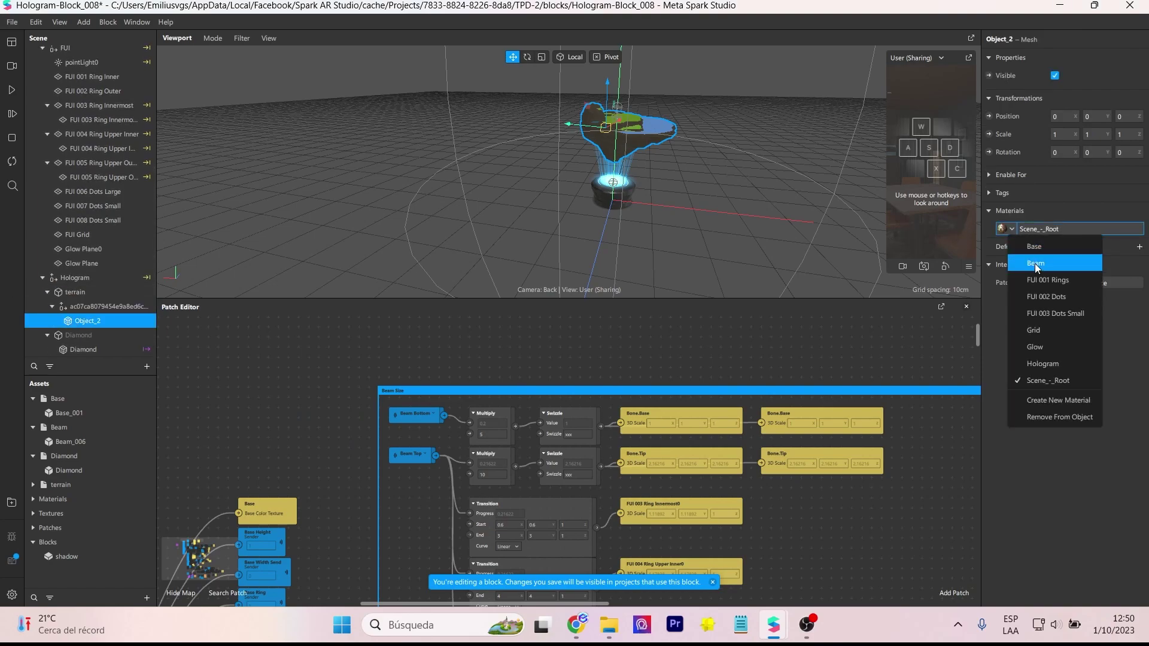
pyautogui.click(1044, 364)
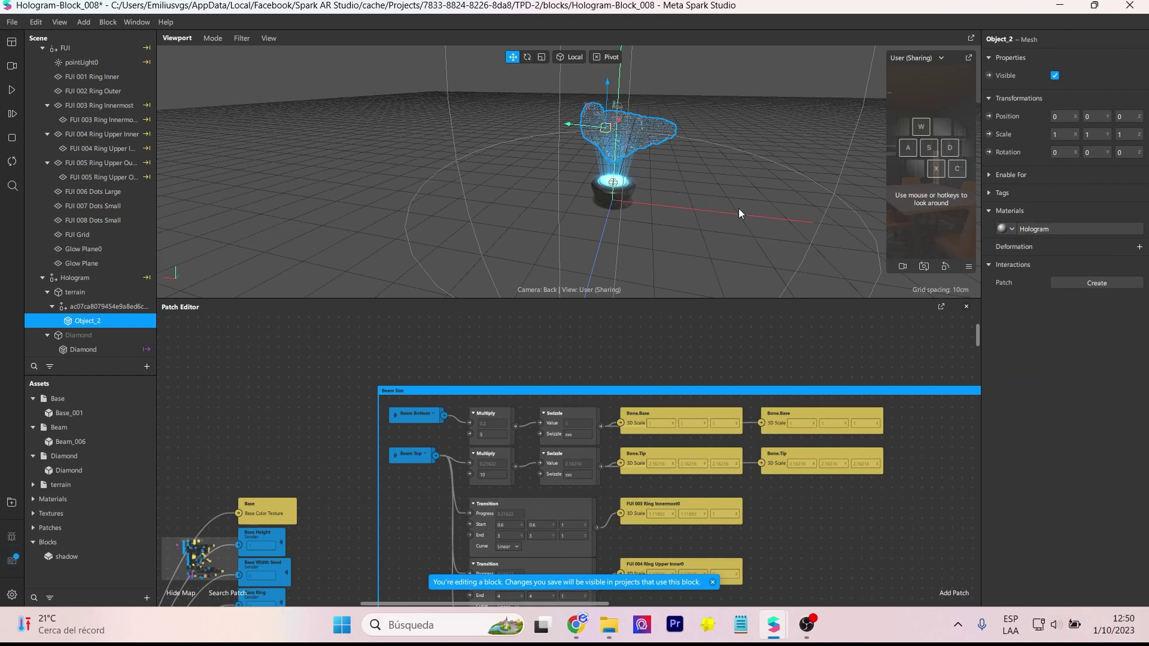
# Resume the preview and search the block's patches for "DIAMON"
pyautogui.scroll(6, 731, 190)
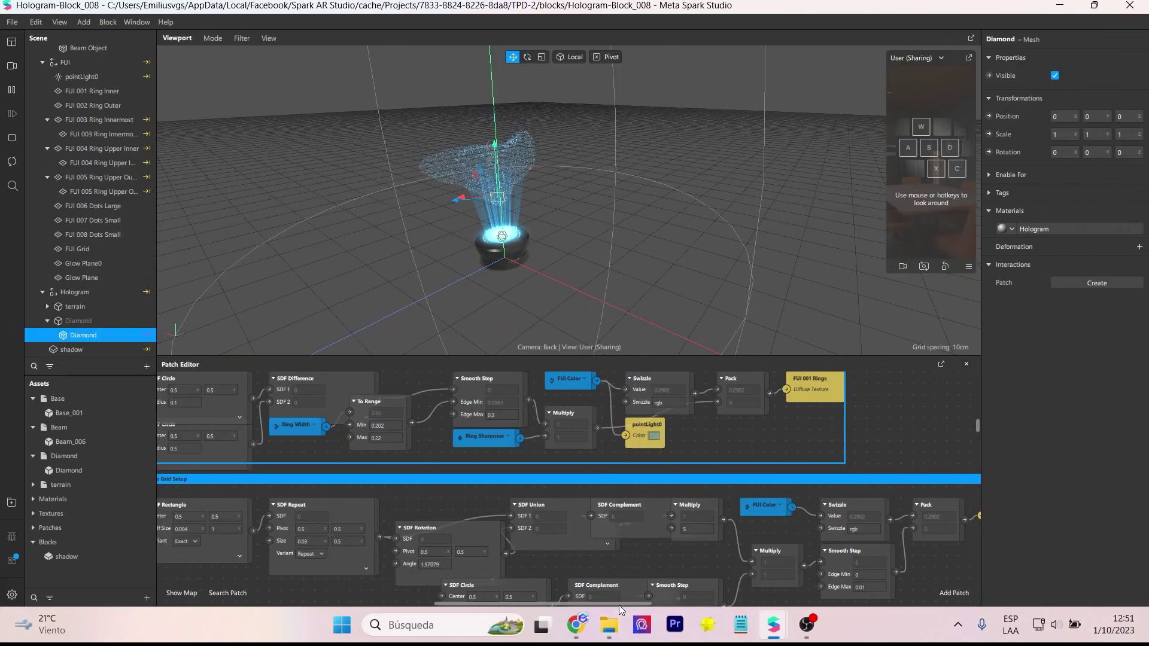
pyautogui.moveTo(619, 606); pyautogui.dragTo(251, 602)
pyautogui.write('Di')
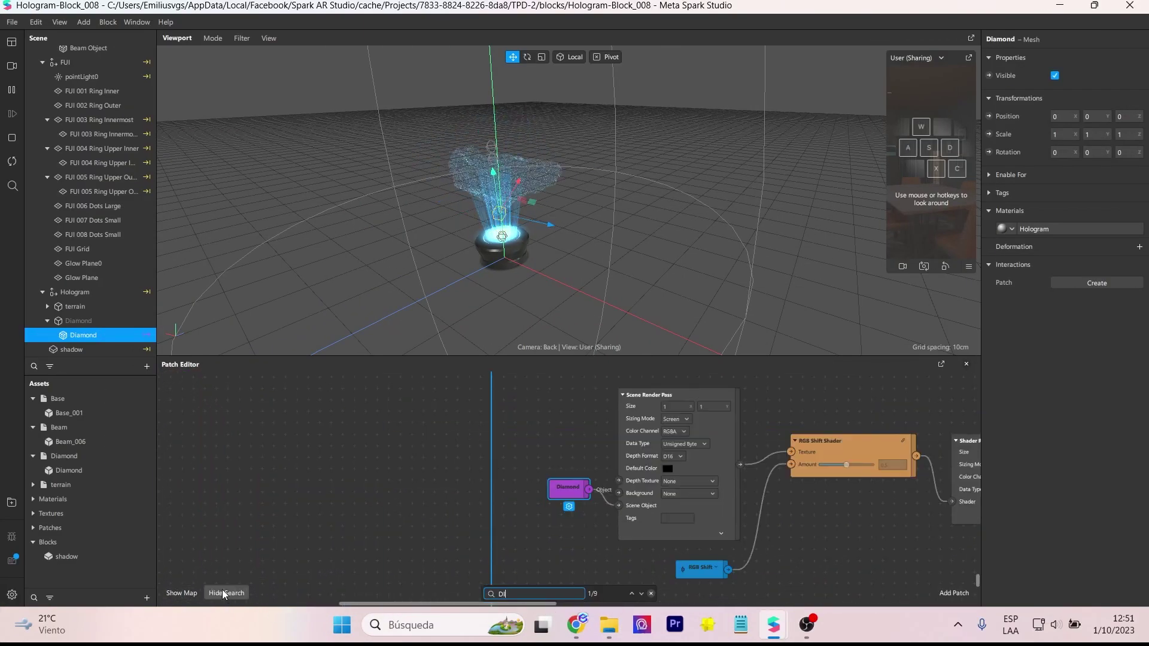
# Add a patch for the terrain object beside the Diamond patch and connect it to the Scene Render Pass's Scene Object input
pyautogui.click(77, 306)
pyautogui.moveTo(579, 444); pyautogui.dragTo(580, 442)
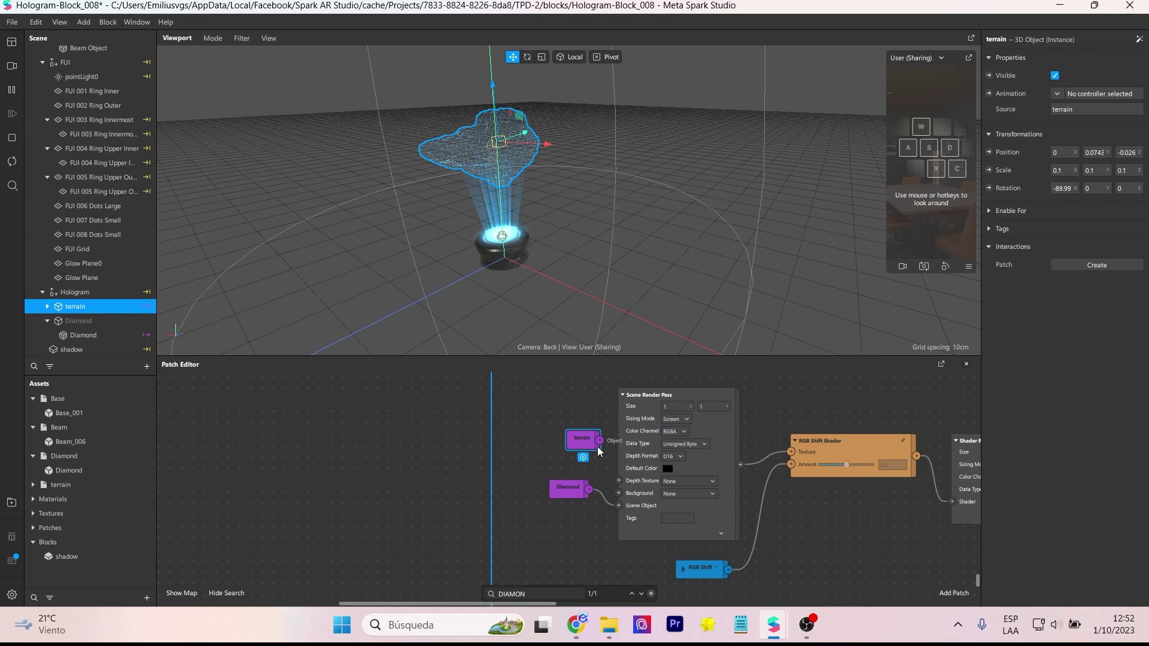
pyautogui.moveTo(599, 441); pyautogui.dragTo(618, 505)
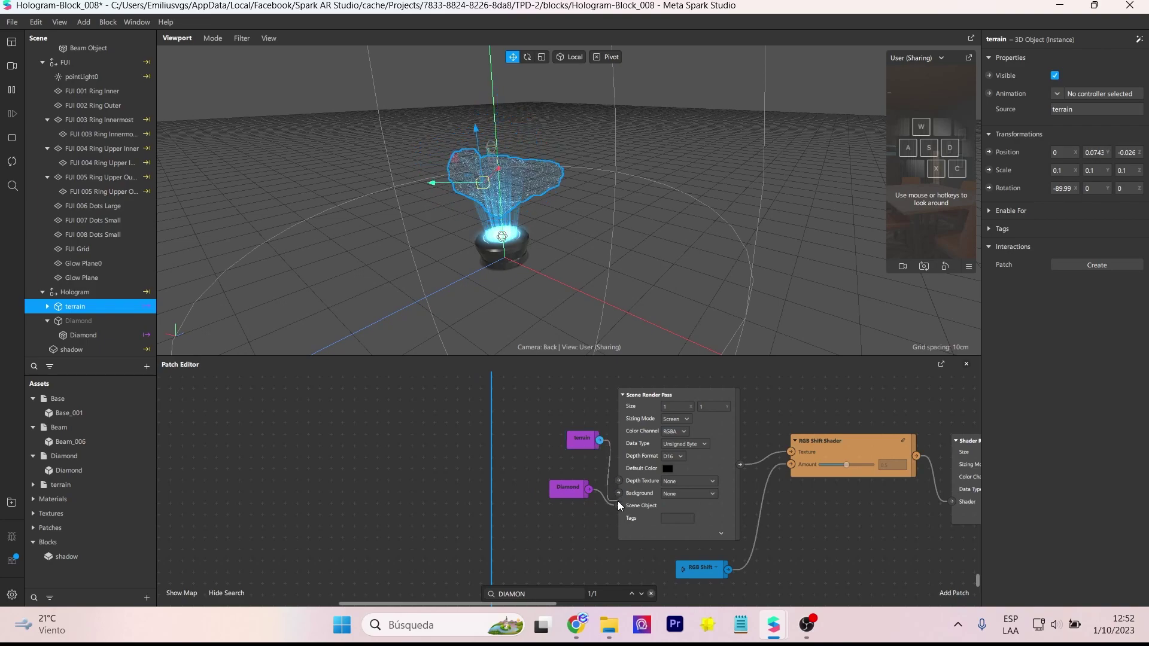
# Delete the Diamond patch beside the Scene Render Pass, and save and close the Hologram block
pyautogui.click(569, 488)
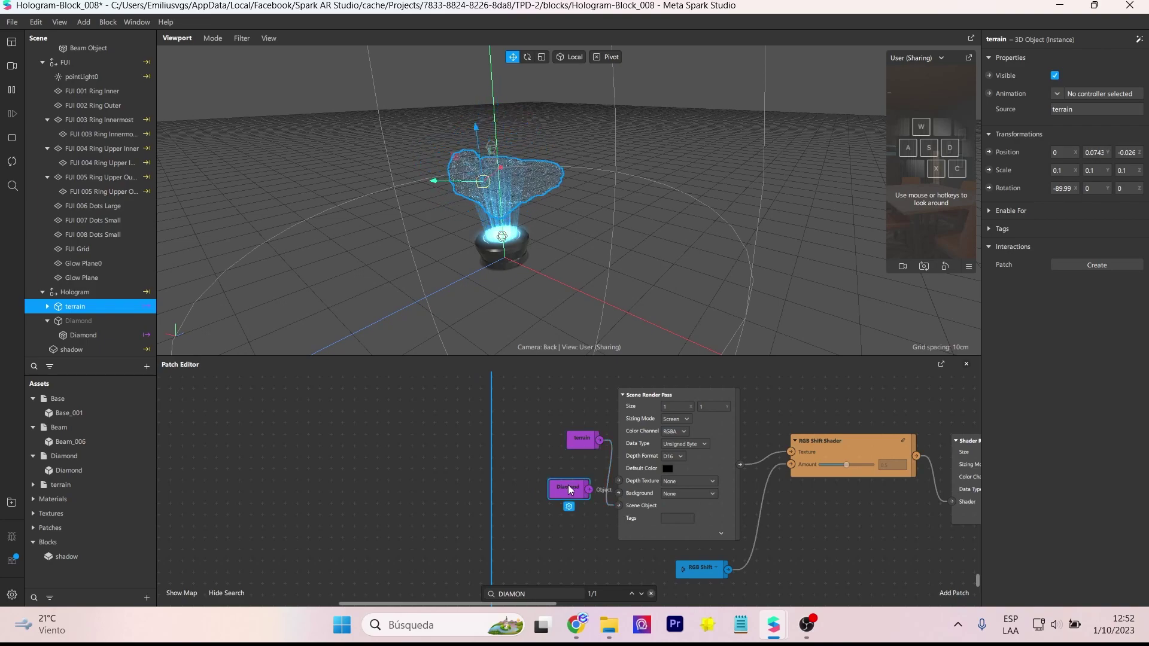
pyautogui.press('Delete')
pyautogui.hotkey('ctrl', 's')
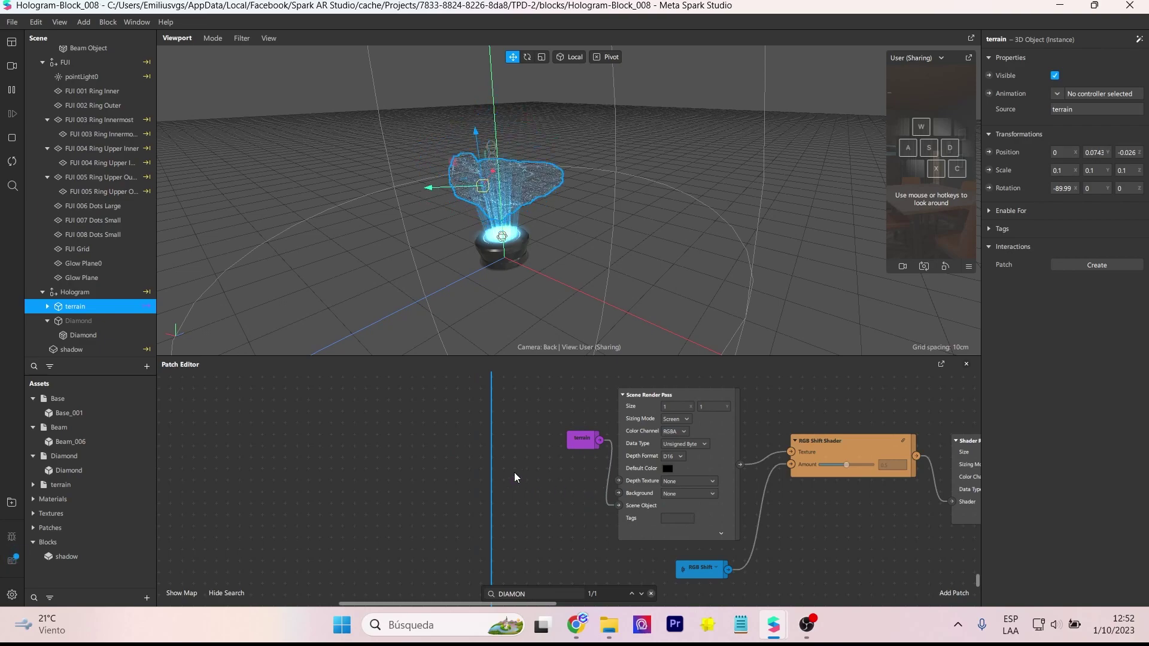
pyautogui.click(1130, 5)
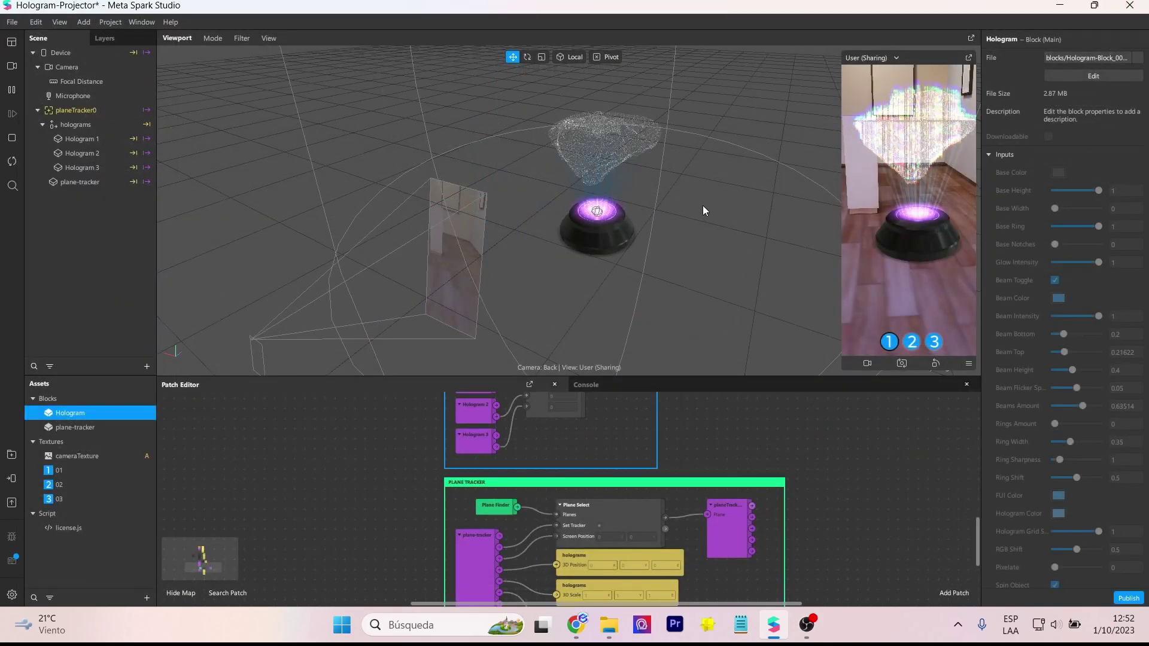
# Preview the updated hologram in the Hologram-Projector simulator by switching to options 2 and 3
pyautogui.scroll(3, 701, 206)
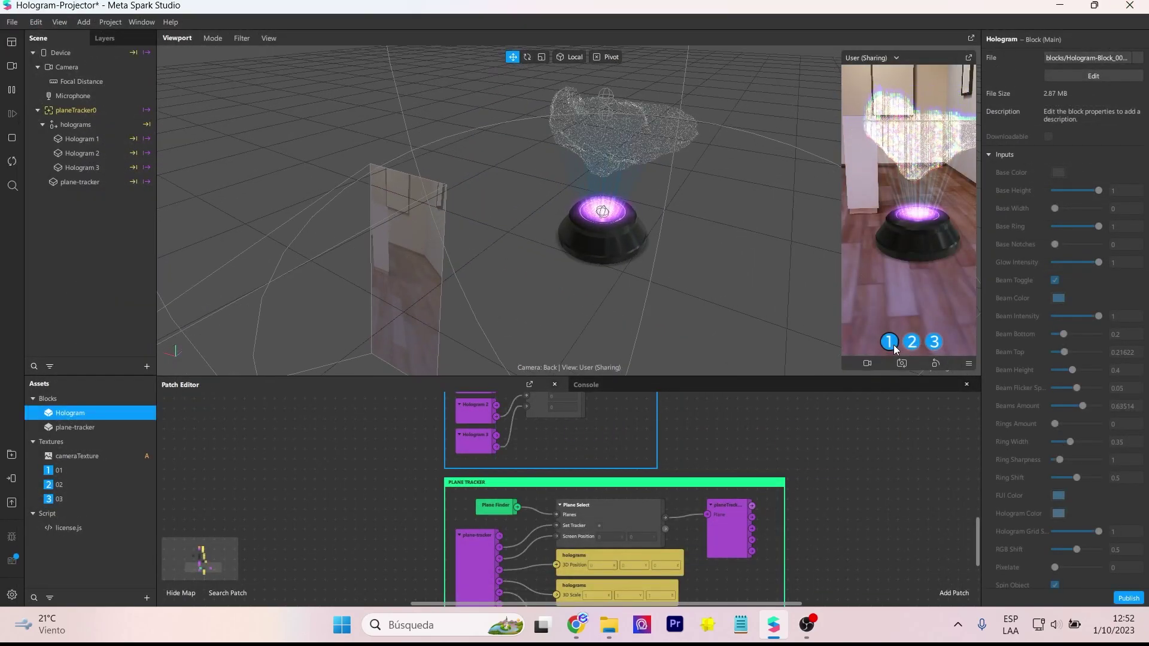
pyautogui.click(912, 345)
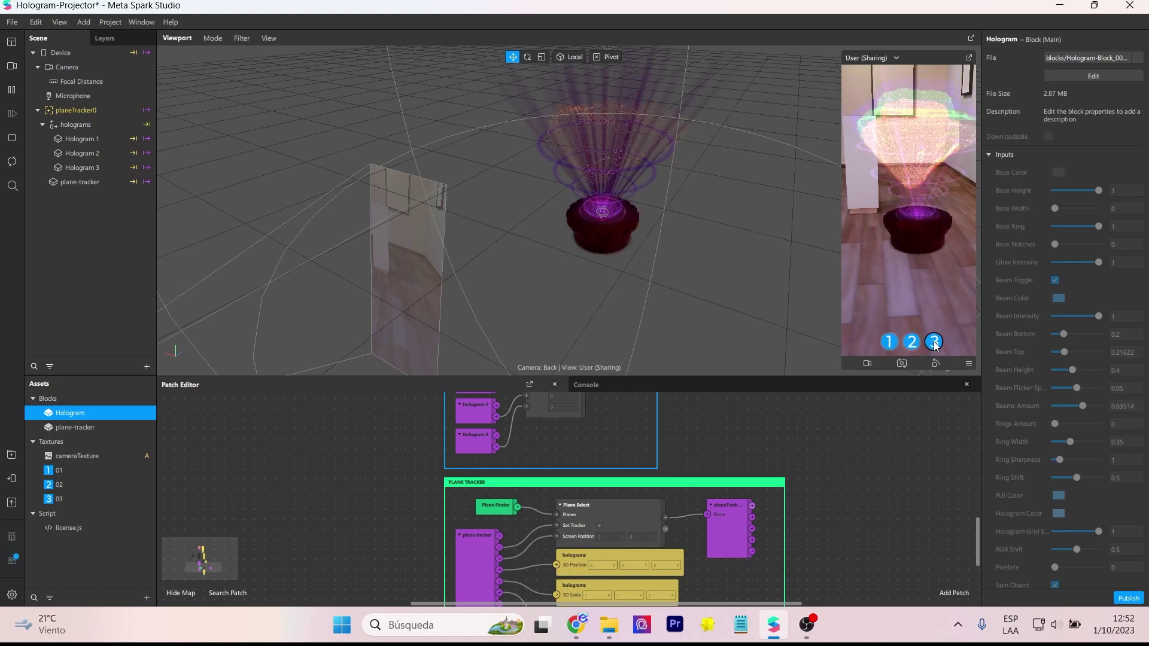
pyautogui.click(934, 344)
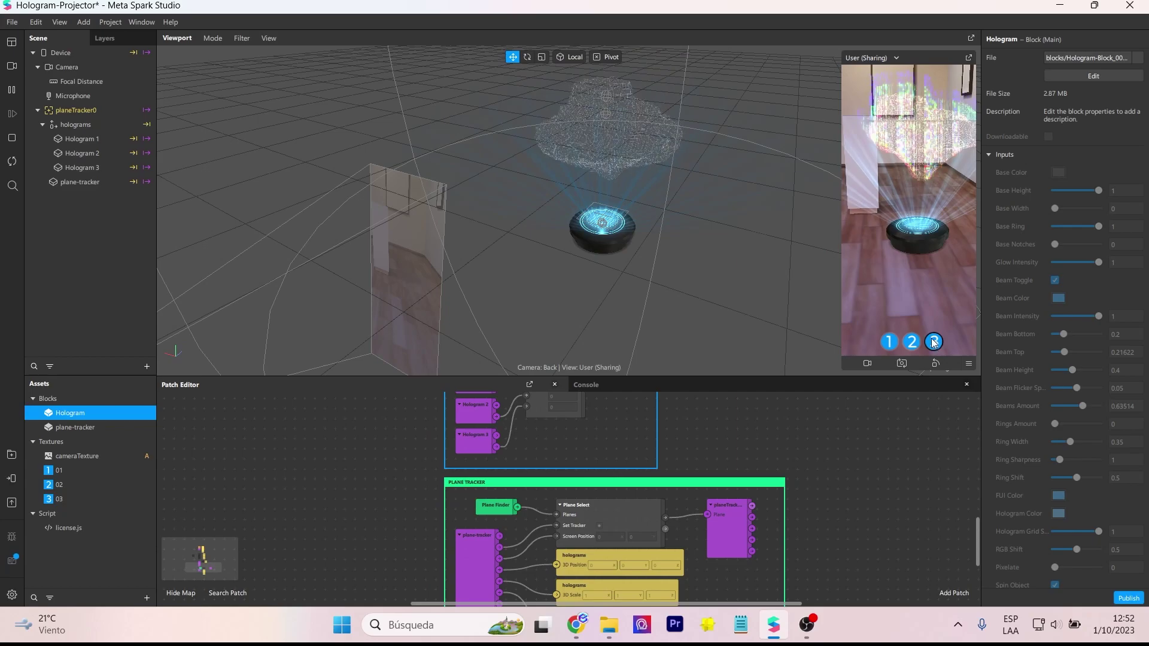
# Switch to 3D Viewer and examine the animated solar_system_sketchfab.glb model up close and from farther away
pyautogui.scroll(-2, 905, 189)
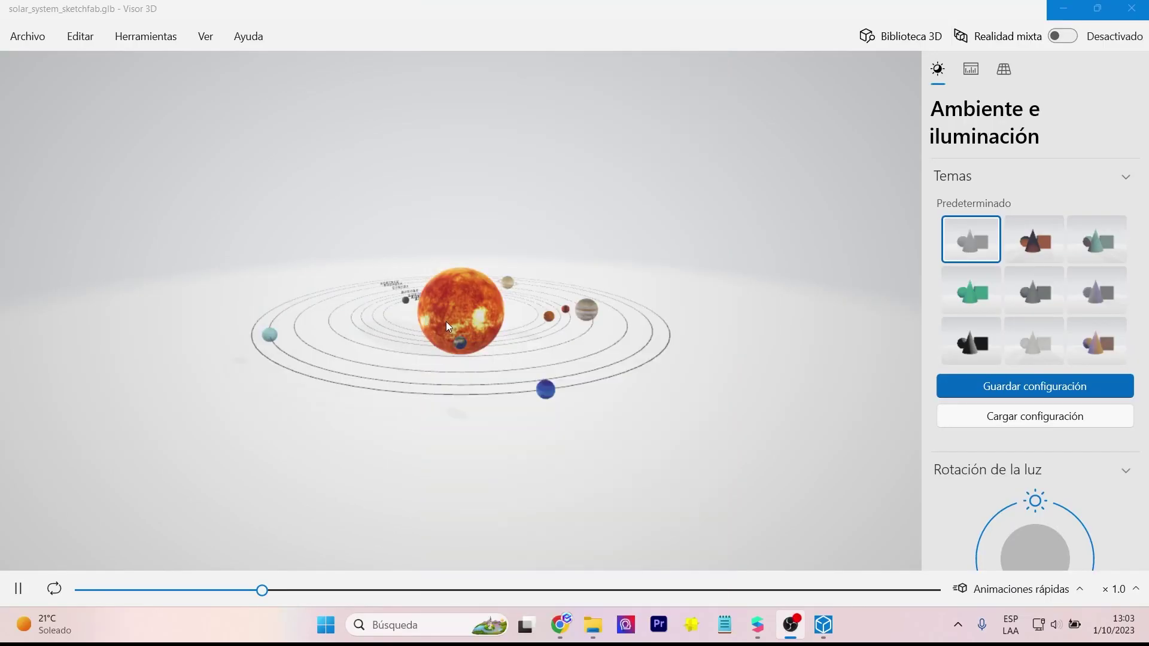
pyautogui.click(247, 480)
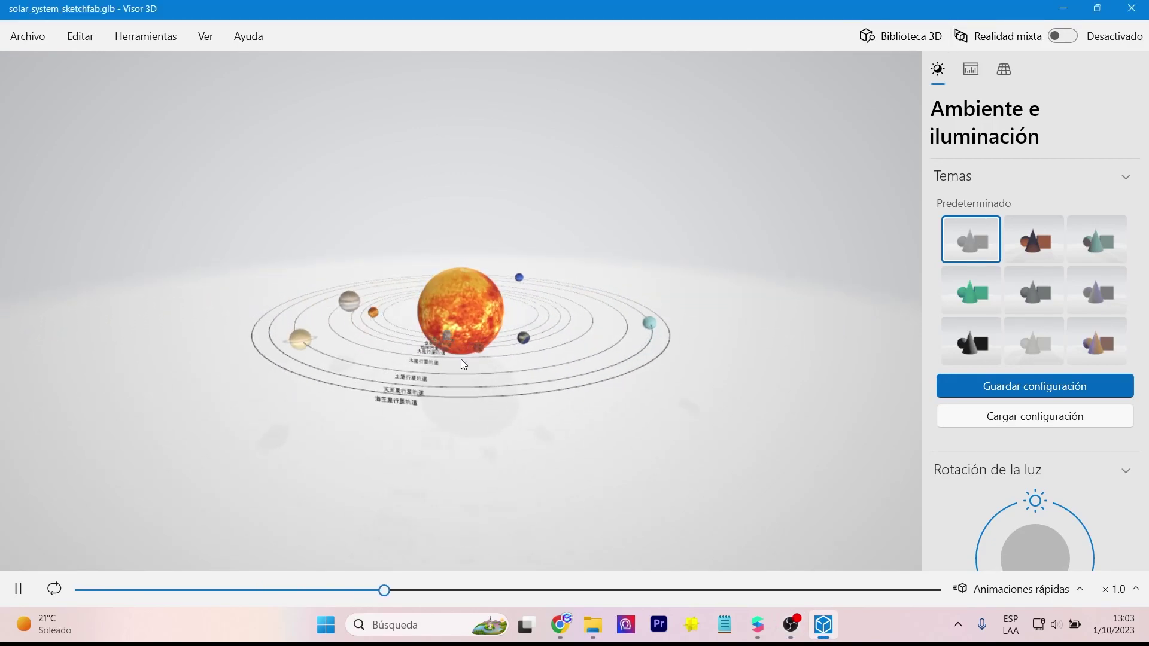
pyautogui.scroll(5, 461, 359)
pyautogui.scroll(-6, 439, 417)
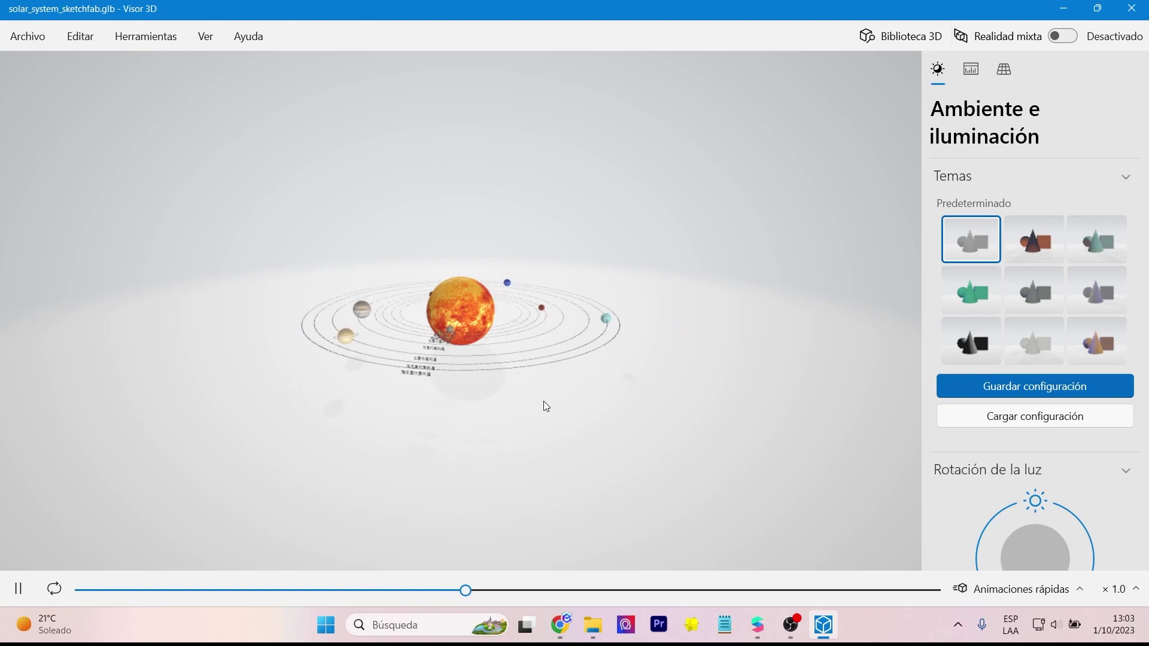
pyautogui.scroll(4, 543, 401)
pyautogui.moveTo(543, 401); pyautogui.dragTo(549, 436)
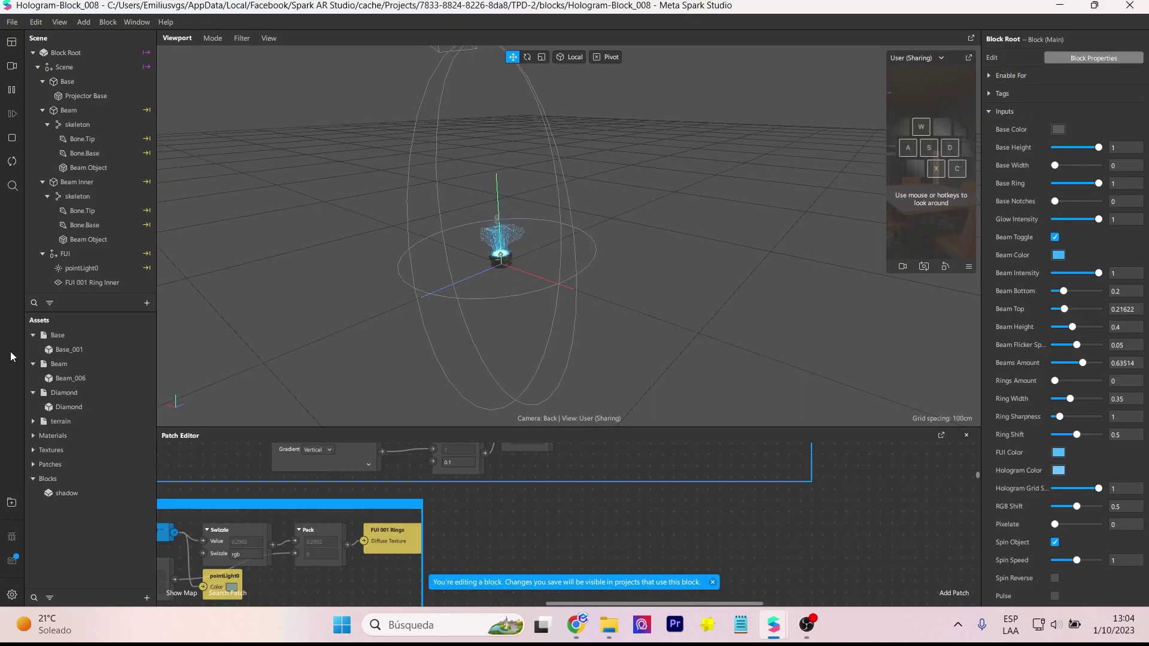
# Import the solar_system_sketchfab model into the Hologram block's assets and place it in the scene under the Hologram null object
pyautogui.moveTo(11, 353); pyautogui.dragTo(79, 330)
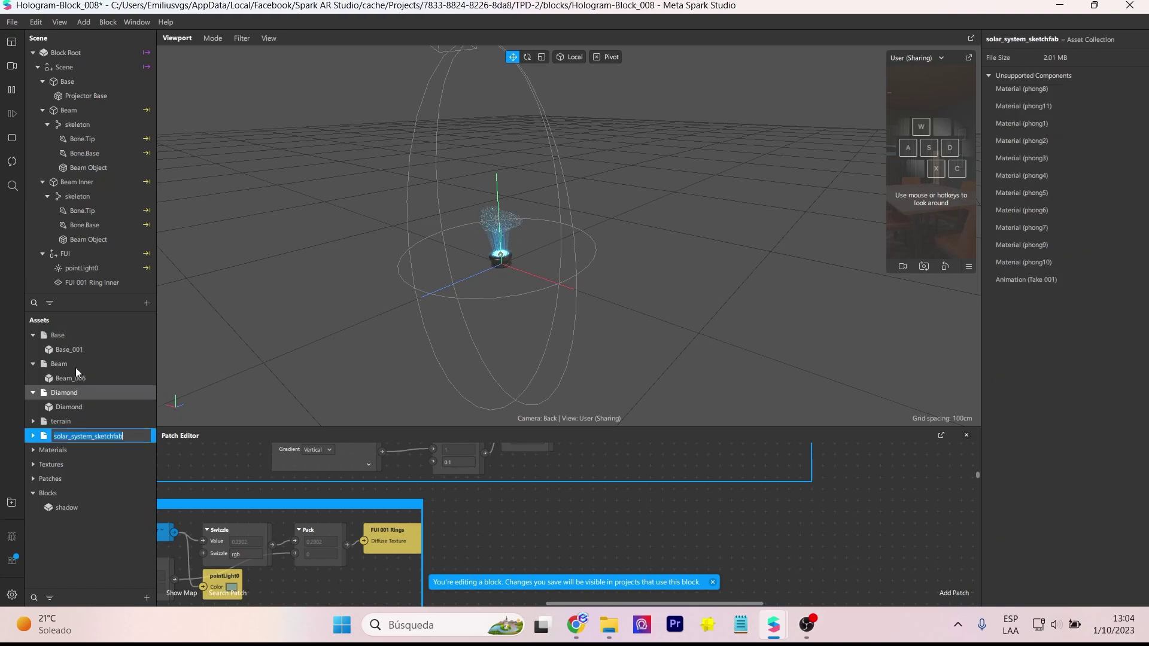
pyautogui.scroll(-6, 96, 245)
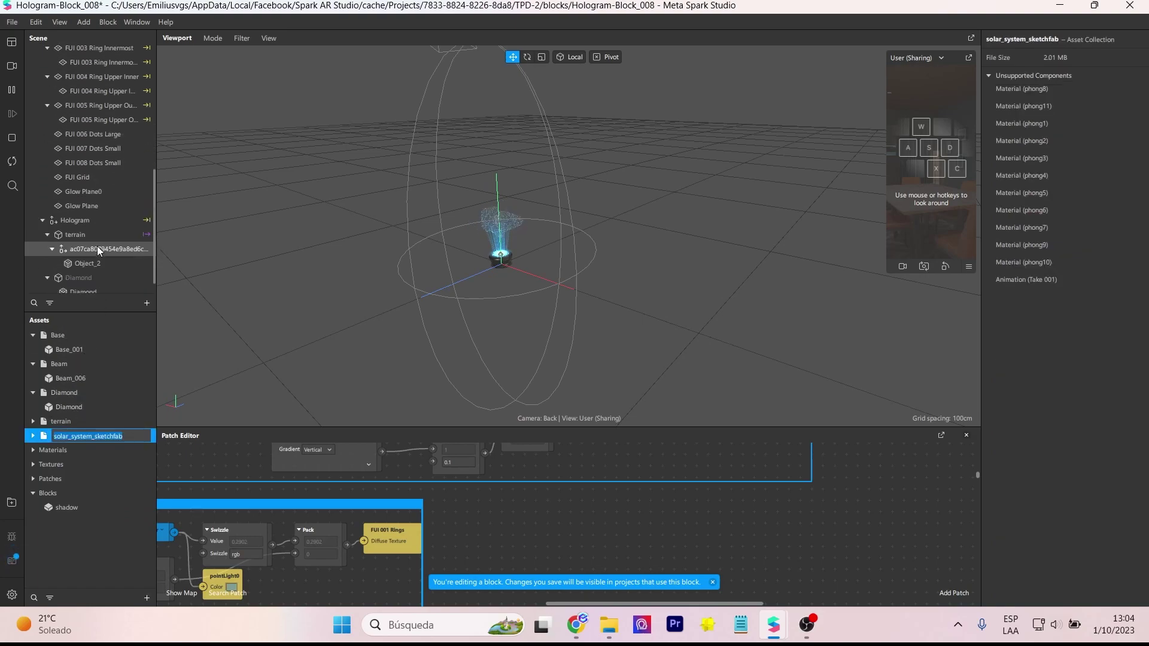
pyautogui.click(48, 216)
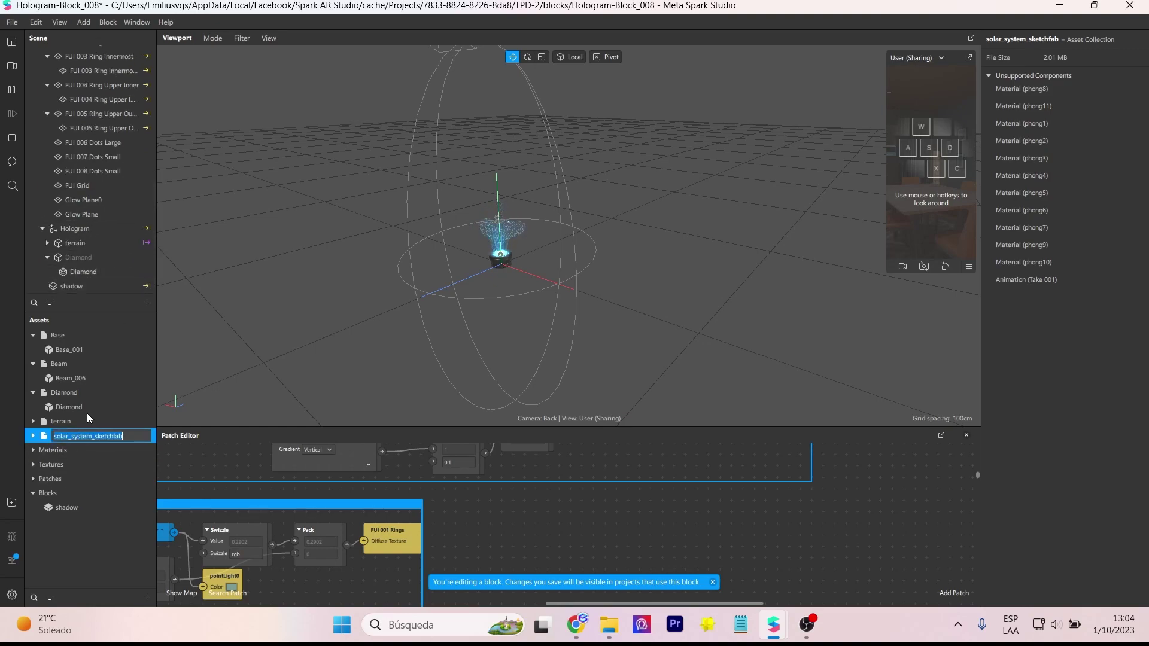
pyautogui.moveTo(95, 262); pyautogui.dragTo(120, 246)
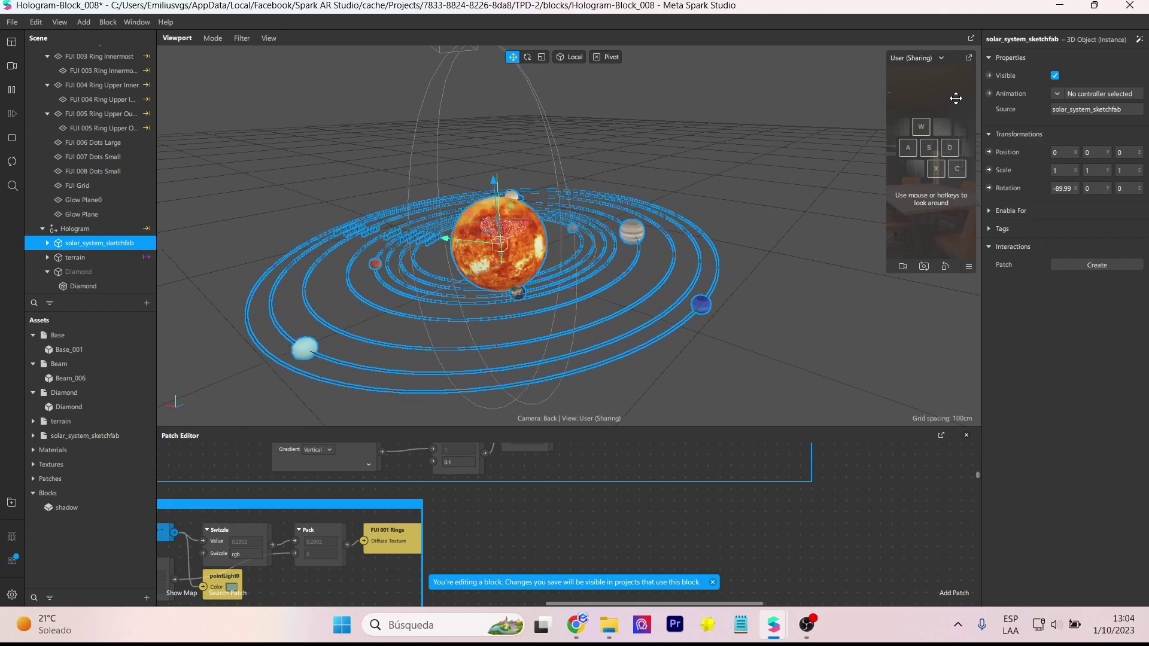
# Replace the terrain patch with a solar_system_sketchfab patch connected to the Scene Render Pass's Scene Object input
pyautogui.press('f')
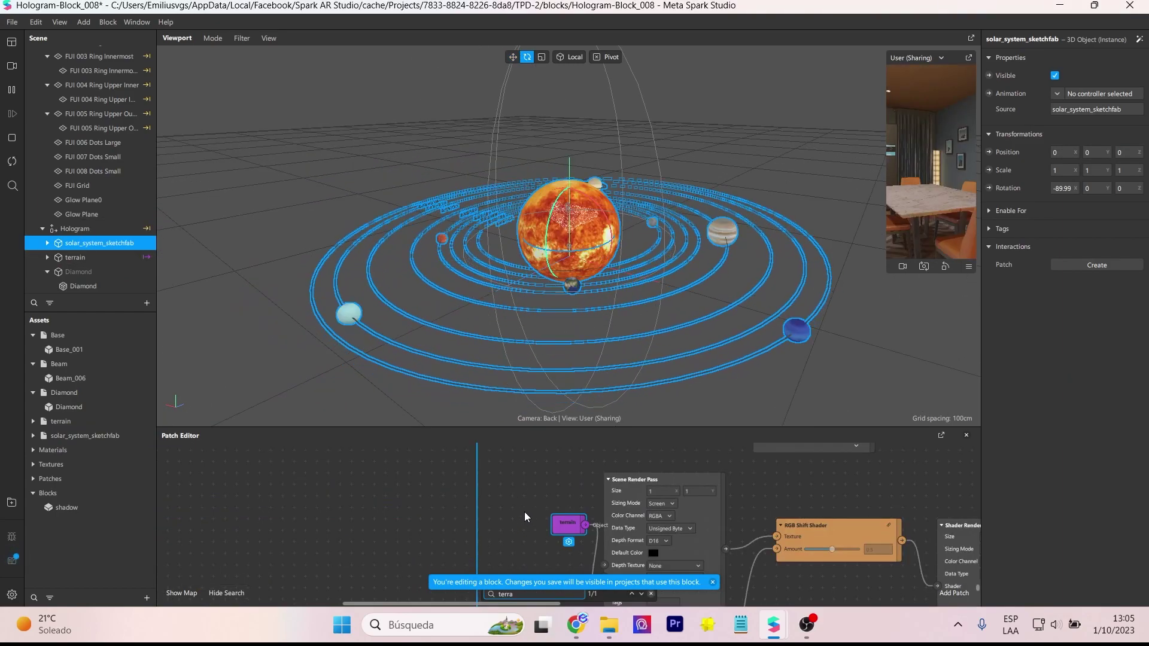
pyautogui.moveTo(81, 247); pyautogui.dragTo(527, 464)
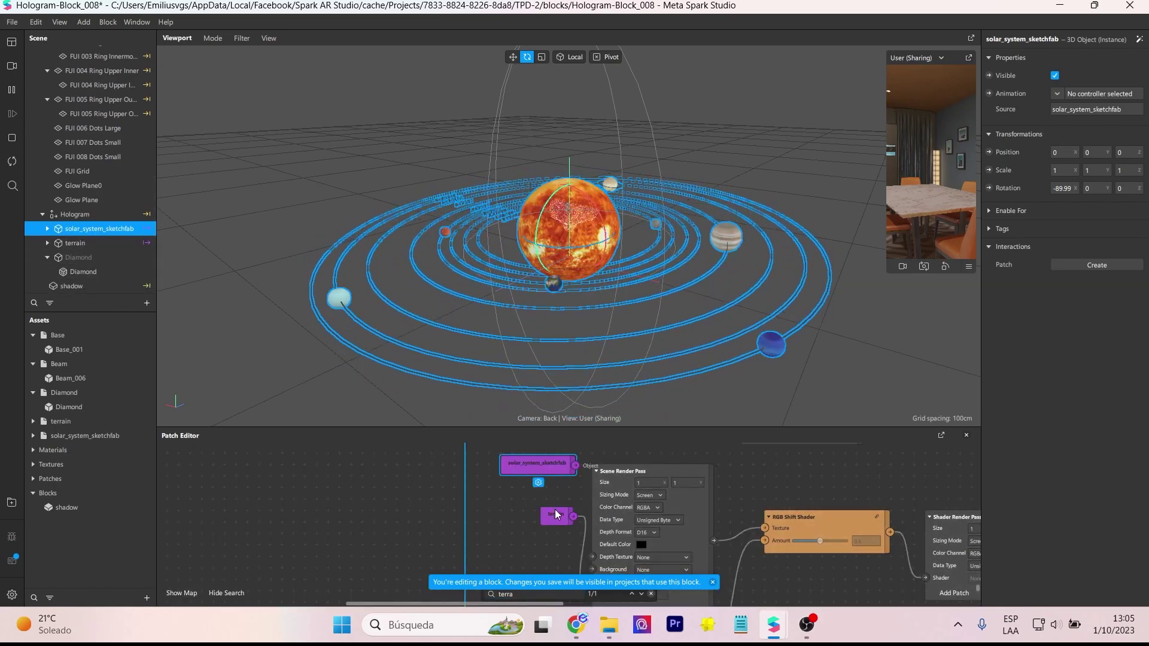
pyautogui.press('Delete')
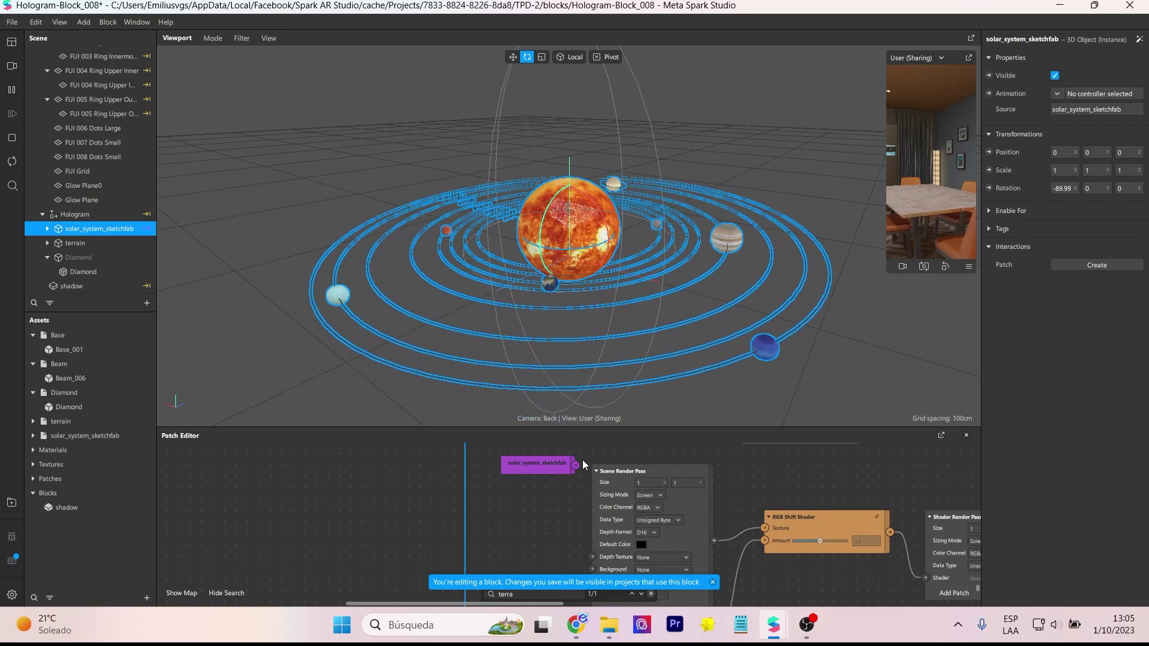
pyautogui.scroll(-1, 544, 452)
pyautogui.moveTo(545, 451); pyautogui.dragTo(592, 556)
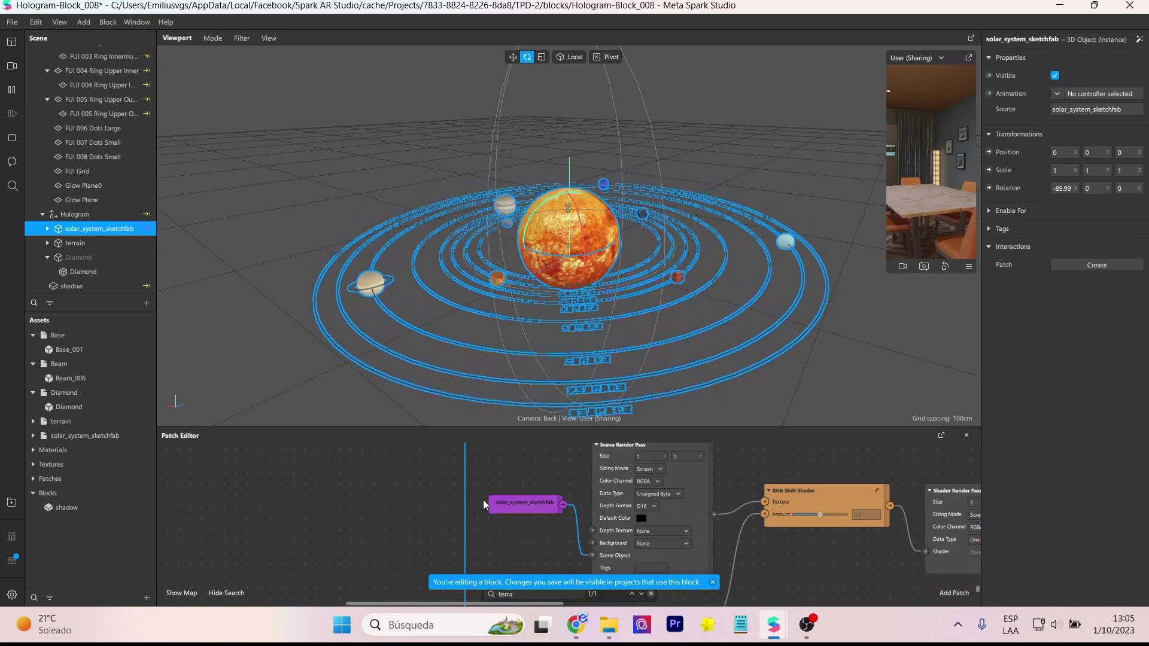
# Expand the solar_system_sketchfab hierarchy down to typeMesh8 and assign the Hologram material to its mesh
pyautogui.click(125, 246)
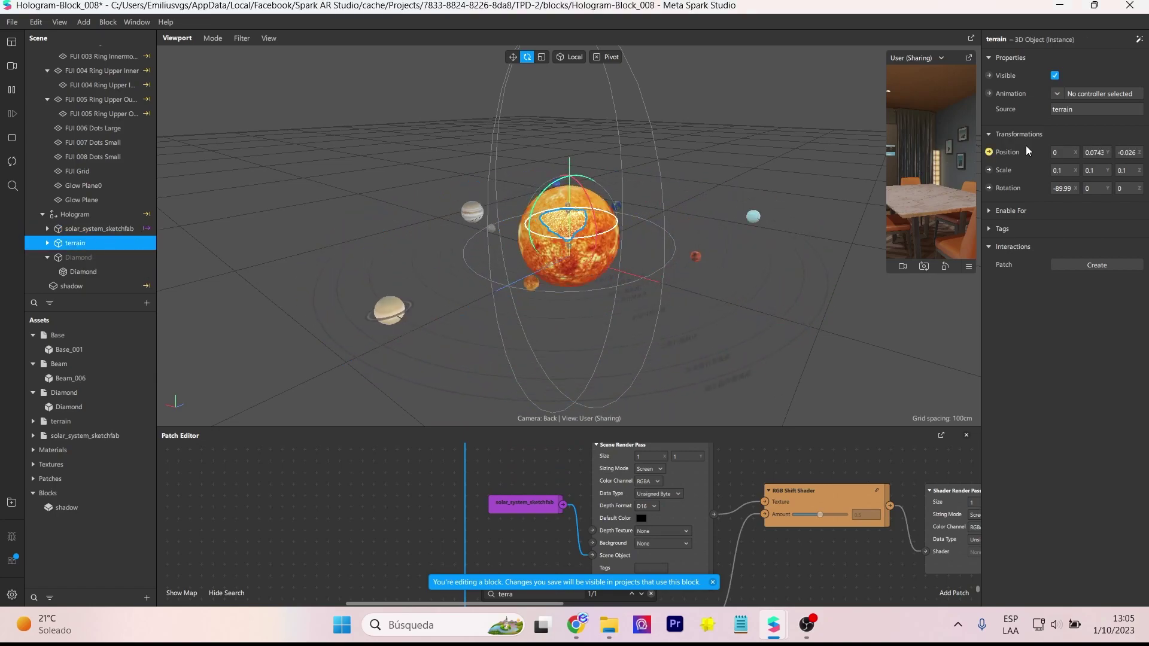
pyautogui.click(99, 229)
pyautogui.click(48, 228)
pyautogui.click(53, 243)
pyautogui.click(56, 258)
pyautogui.click(61, 273)
pyautogui.scroll(-1, 63, 274)
pyautogui.click(67, 264)
pyautogui.click(71, 242)
pyautogui.click(104, 255)
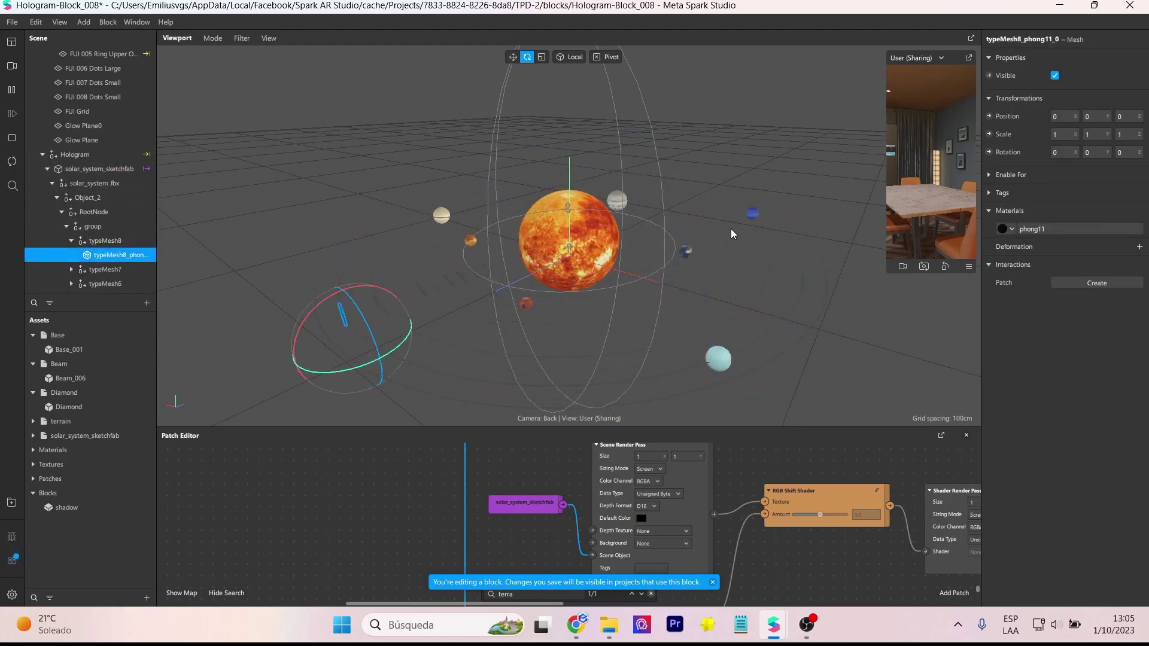
pyautogui.click(1012, 228)
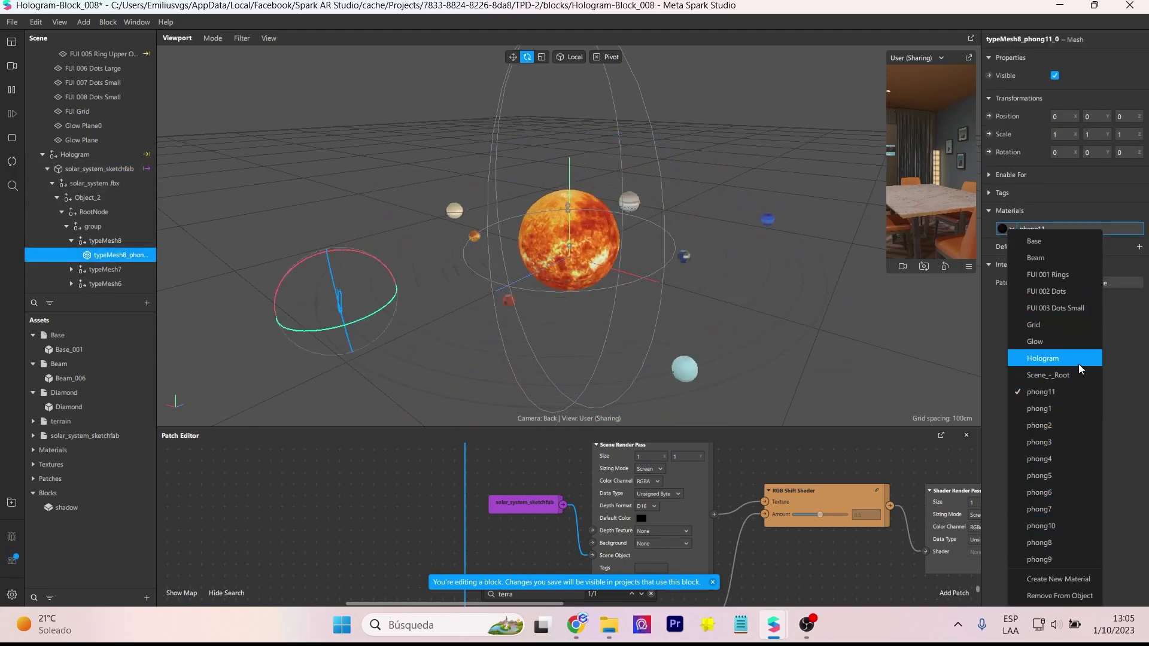
pyautogui.click(1065, 359)
pyautogui.click(542, 237)
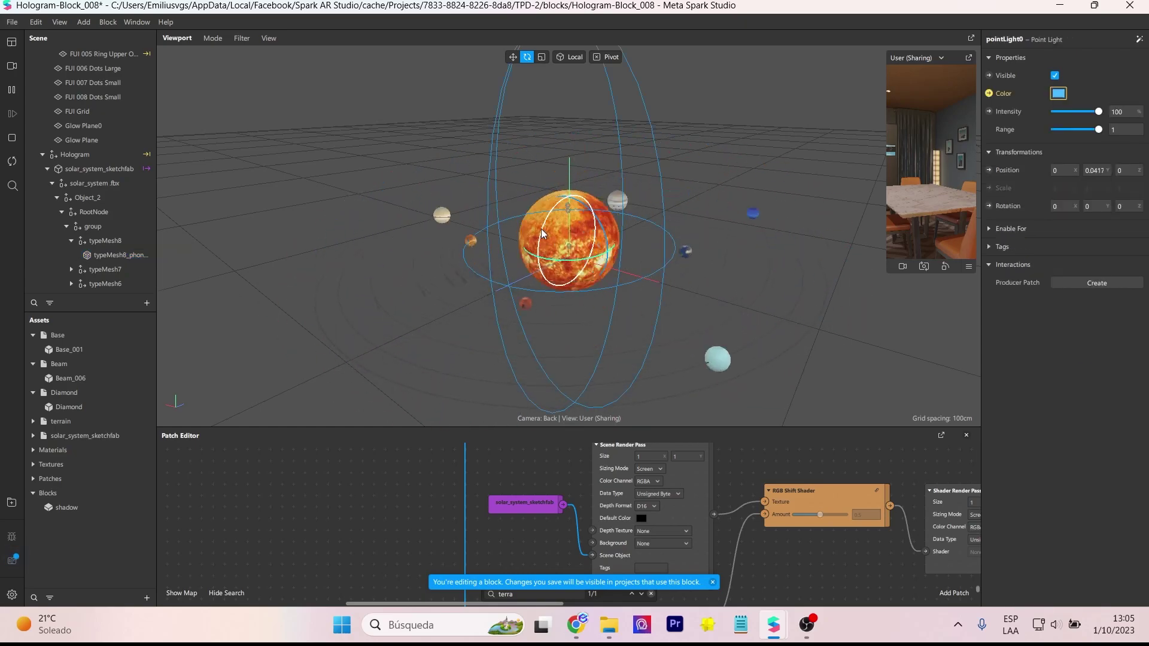
# Expand pSphere9, pSphere8 and pSphere7 in the solar system hierarchy and select their meshes to identify the matching planets
pyautogui.scroll(5, 598, 151)
pyautogui.scroll(-3, 109, 292)
pyautogui.scroll(-4, 109, 293)
pyautogui.click(71, 252)
pyautogui.click(99, 268)
pyautogui.scroll(-6, 405, 238)
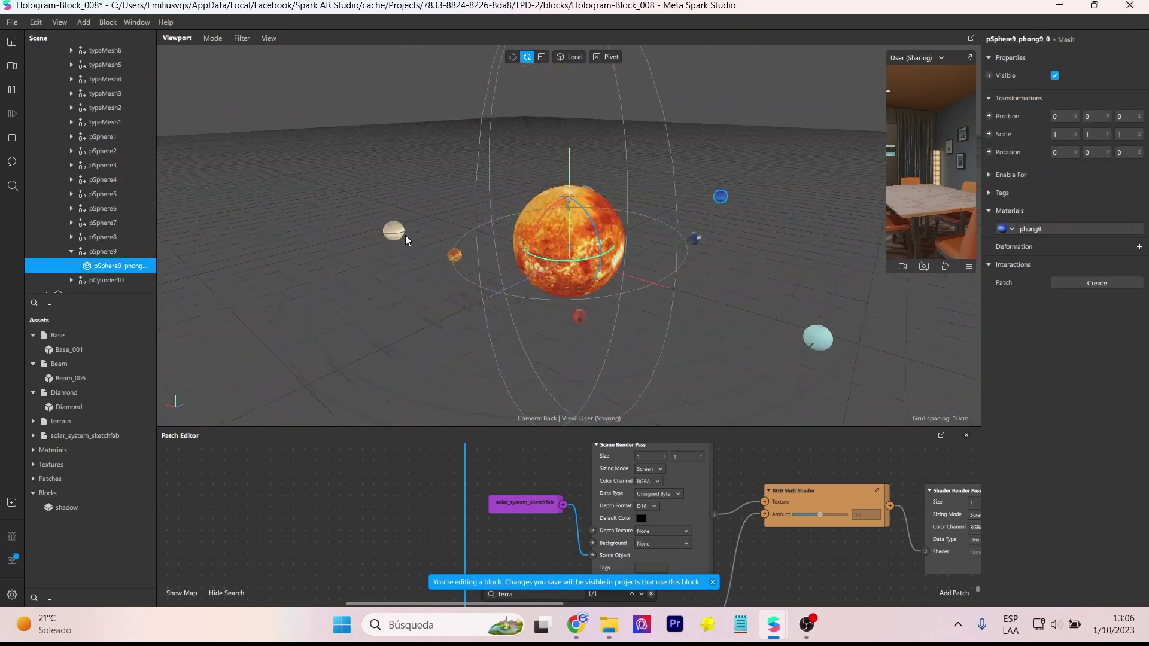
pyautogui.click(98, 239)
pyautogui.click(72, 239)
pyautogui.click(101, 255)
pyautogui.click(72, 223)
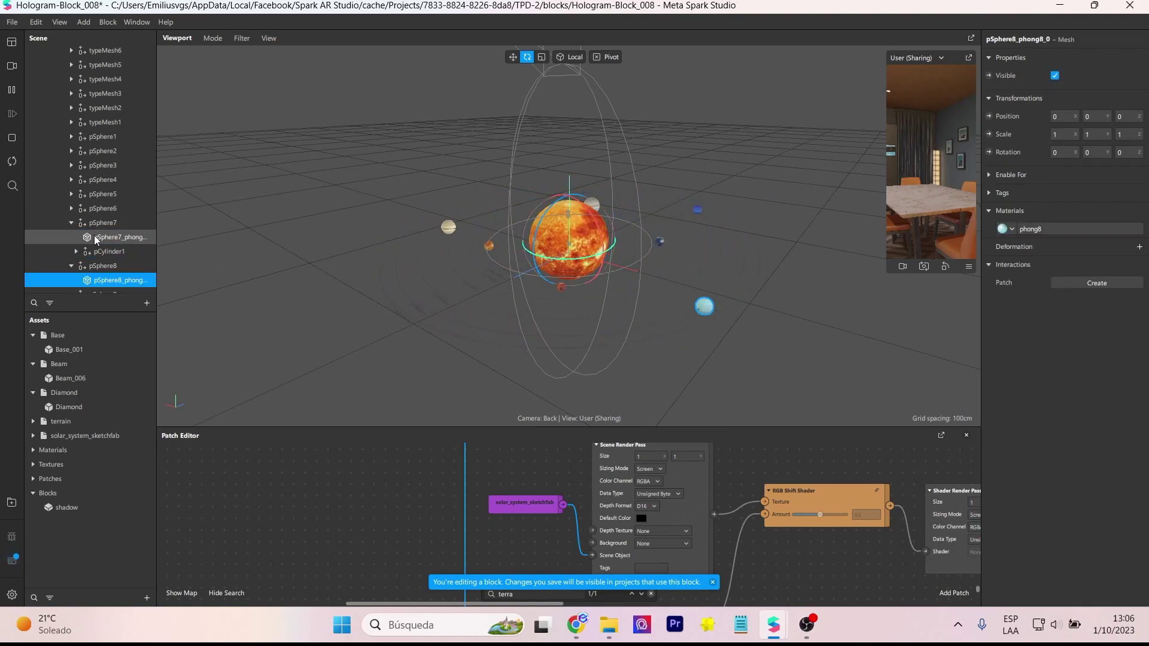
pyautogui.click(93, 238)
# Expand pSphere6 and pSphere5, and assign the Hologram material to the pSphere5 mesh
pyautogui.click(71, 209)
pyautogui.click(95, 224)
pyautogui.click(72, 194)
pyautogui.click(98, 209)
pyautogui.click(1012, 230)
pyautogui.click(1067, 360)
# Assign the Hologram material to the pSphere3 mesh, and select the mesh inside pSphere2
pyautogui.click(71, 180)
pyautogui.click(97, 196)
pyautogui.click(72, 166)
pyautogui.click(99, 181)
pyautogui.click(1014, 231)
pyautogui.click(1055, 360)
pyautogui.click(71, 152)
pyautogui.click(103, 166)
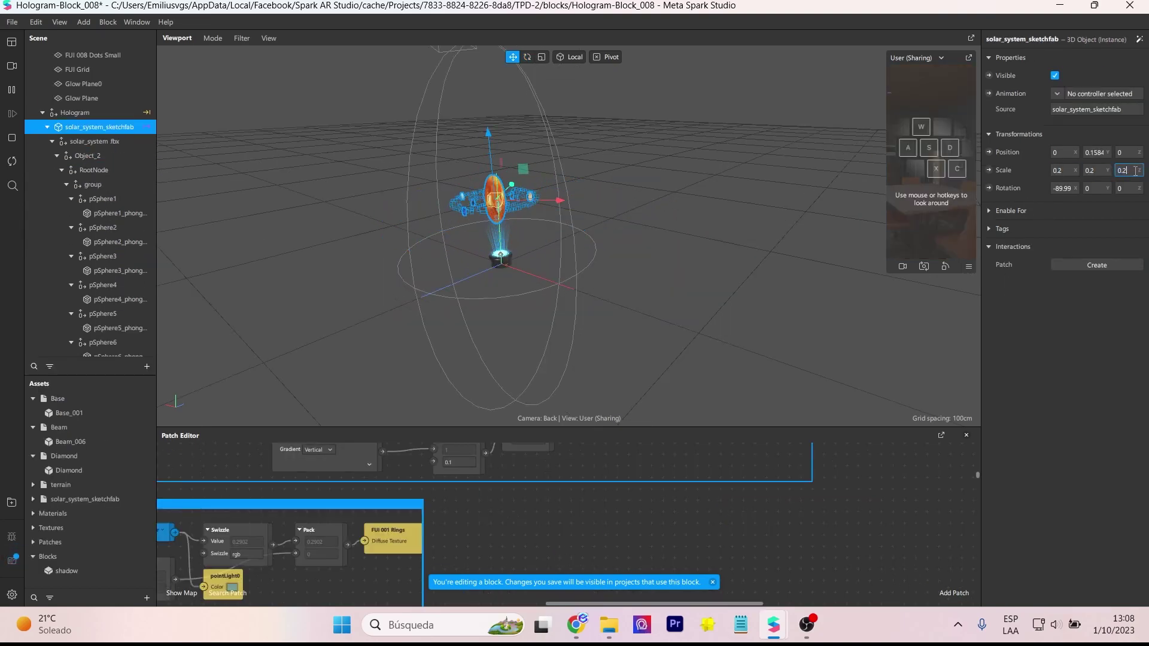
# Scale solar_system_sketchfab to 0.2 on all axes and raise it above the projector to a Y position of 0.1584
pyautogui.press('Return')
pyautogui.scroll(8, 459, 182)
pyautogui.moveTo(459, 181); pyautogui.dragTo(657, 264, button='middle')
# Pause the preview and assign the Hologram material to the pSphere6 mesh
pyautogui.click(12, 90)
pyautogui.scroll(-1, 94, 207)
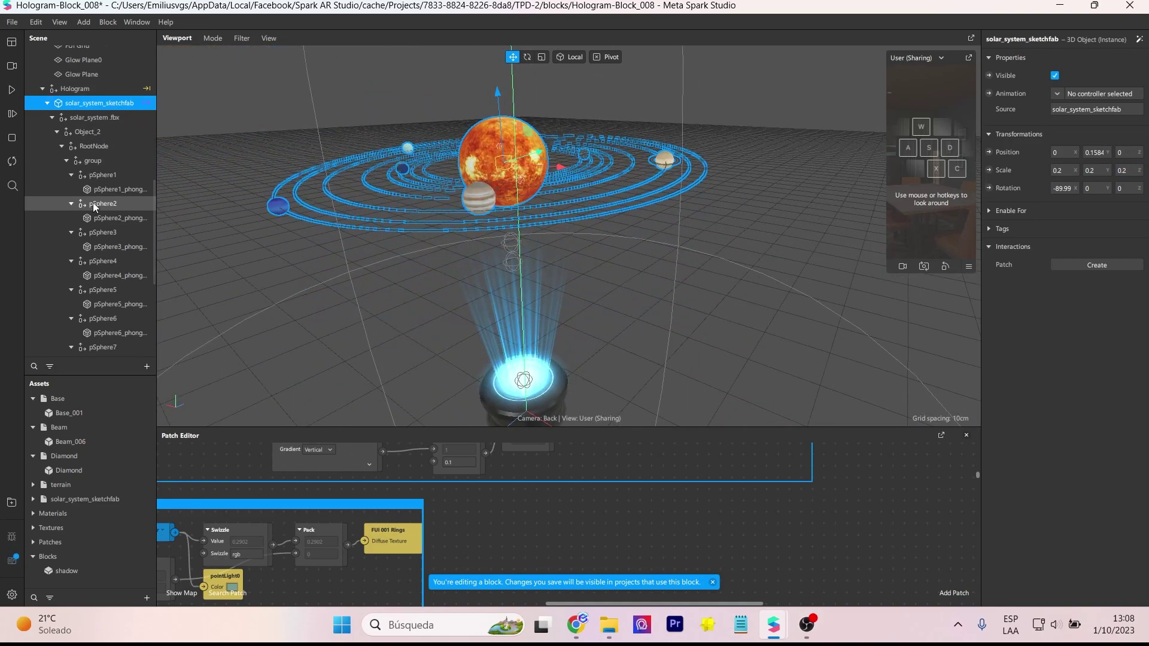
pyautogui.scroll(-1, 105, 221)
pyautogui.click(99, 181)
pyautogui.click(106, 212)
pyautogui.click(109, 268)
pyautogui.click(111, 297)
pyautogui.click(1007, 230)
pyautogui.click(1050, 359)
# Assign the Hologram material to the pSphere7 mesh and to the pCylinder1 mesh nested inside pSphere7
pyautogui.click(126, 327)
pyautogui.click(1007, 229)
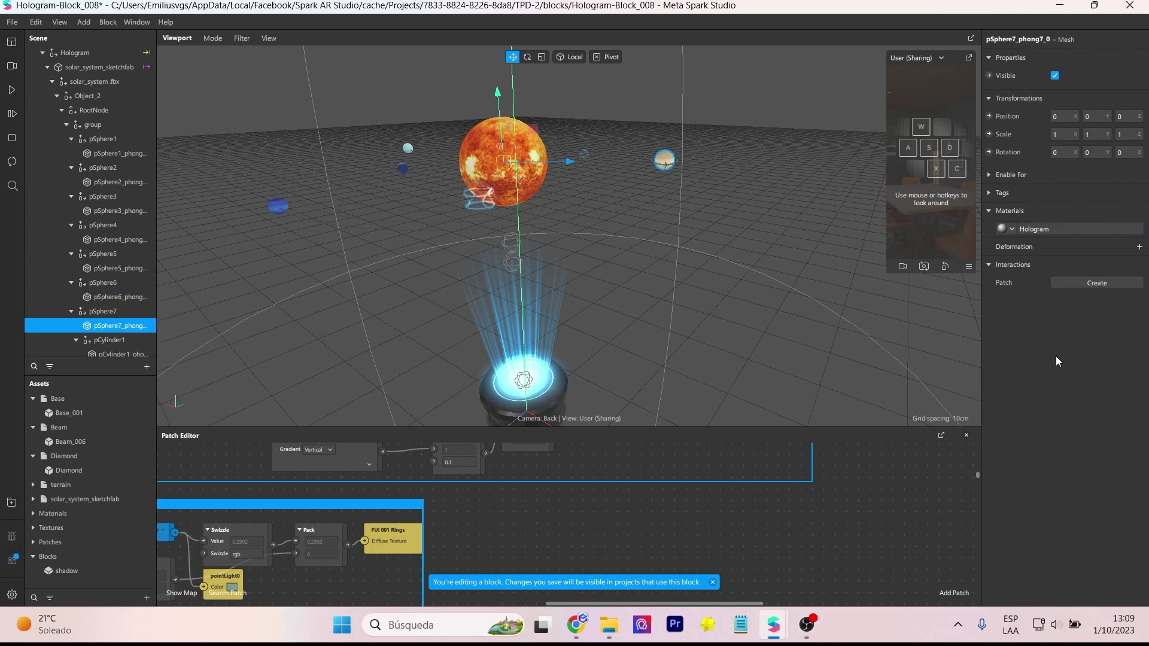
pyautogui.click(1056, 359)
pyautogui.scroll(-2, 102, 311)
pyautogui.click(99, 309)
pyautogui.click(1008, 230)
pyautogui.click(1048, 361)
# Assign the Hologram material to the pSphere8 and pSphere9 meshes
pyautogui.scroll(-2, 109, 300)
pyautogui.click(109, 301)
pyautogui.click(1013, 231)
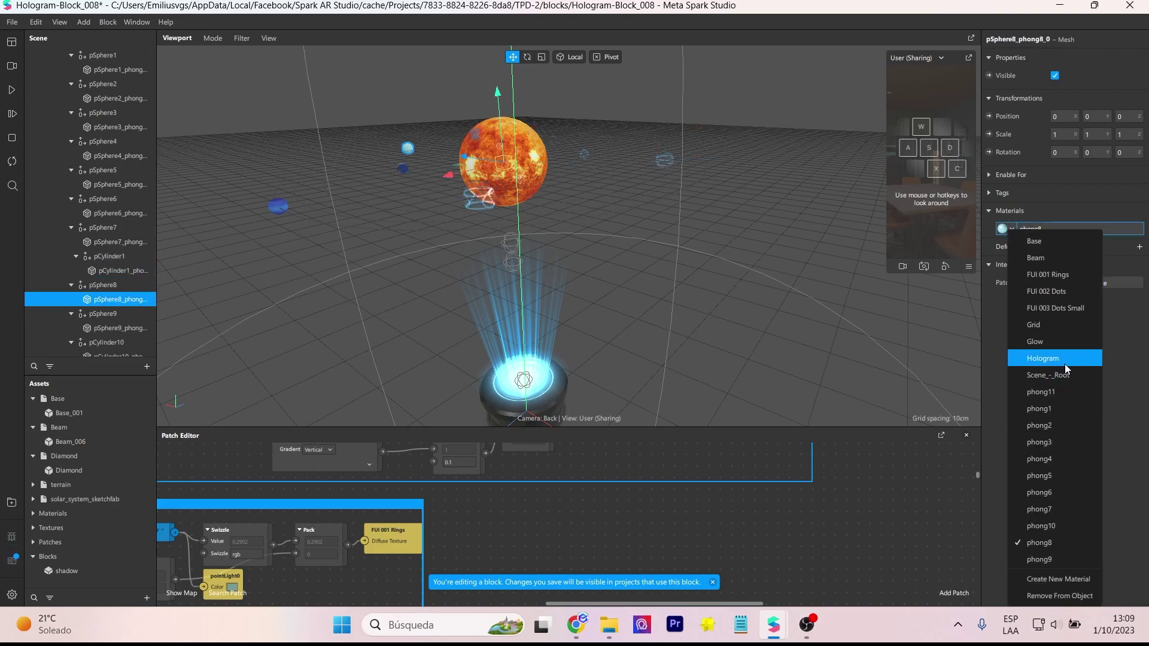
pyautogui.click(1065, 364)
pyautogui.scroll(-2, 116, 284)
pyautogui.click(116, 280)
pyautogui.click(1006, 228)
pyautogui.click(1053, 357)
# Assign the Hologram material to the mesh inside pCylinder10
pyautogui.click(128, 309)
pyautogui.click(1005, 229)
pyautogui.click(1053, 357)
pyautogui.click(290, 249)
# Check the meshes of pSphere1 through pSphere4 and assign the Hologram material to the pSphere4 mesh
pyautogui.scroll(5, 89, 198)
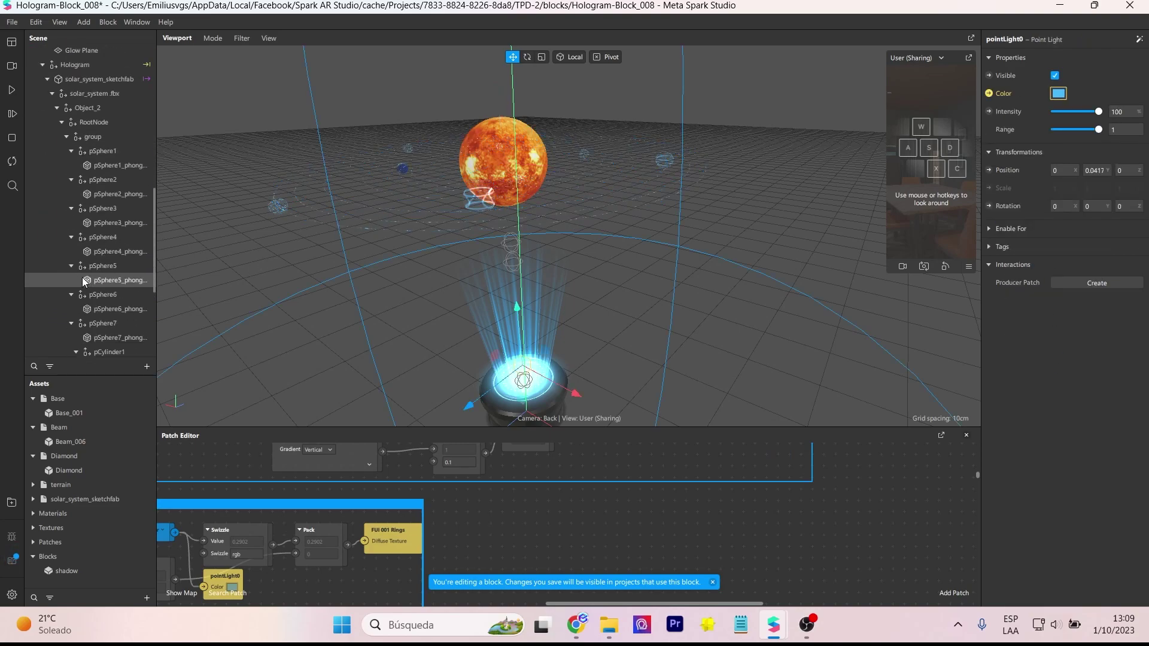
pyautogui.click(115, 165)
pyautogui.click(116, 194)
pyautogui.click(116, 223)
pyautogui.click(116, 251)
pyautogui.click(1009, 228)
pyautogui.click(1073, 357)
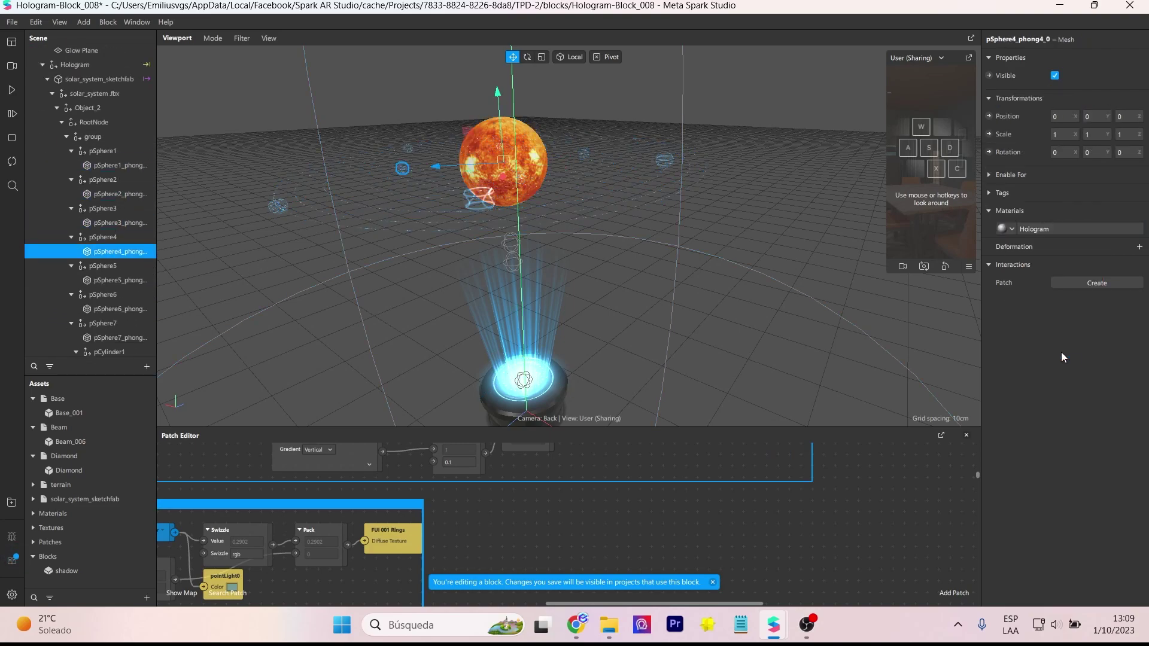
# With the preview resumed, assign the Hologram material to the sun's pSphere1 mesh, and save and close the Hologram block
pyautogui.click(12, 90)
pyautogui.scroll(-8, 664, 161)
pyautogui.scroll(1, 119, 189)
pyautogui.click(119, 189)
pyautogui.click(1009, 228)
pyautogui.click(1068, 357)
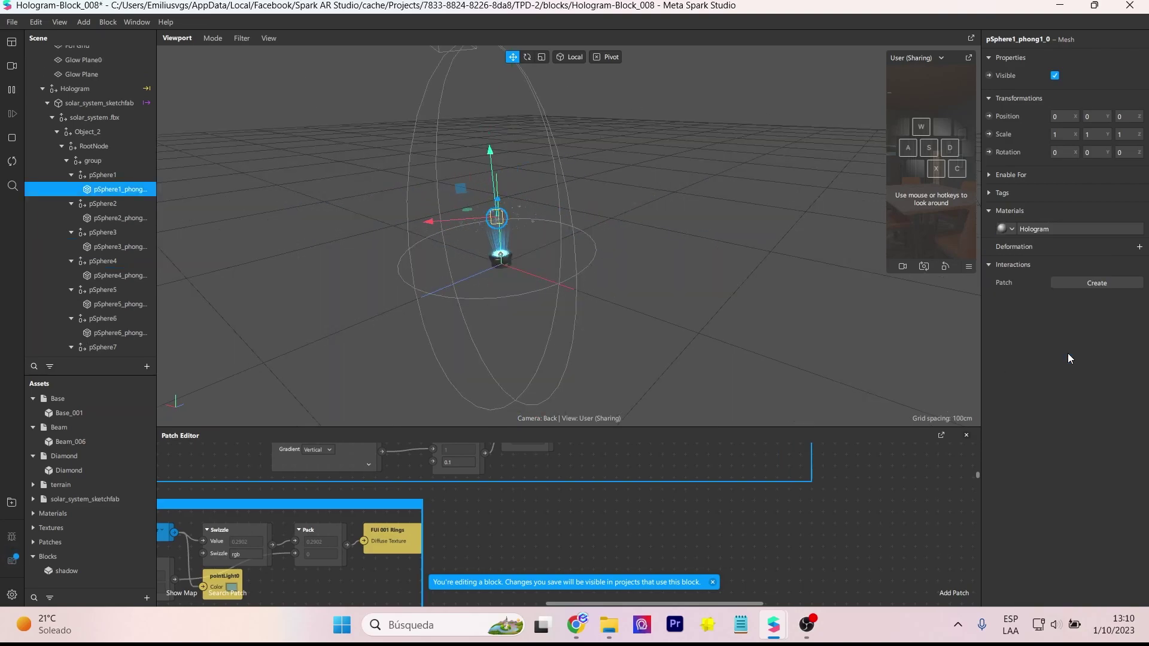
pyautogui.hotkey('ctrl', 's')
pyautogui.click(1130, 5)
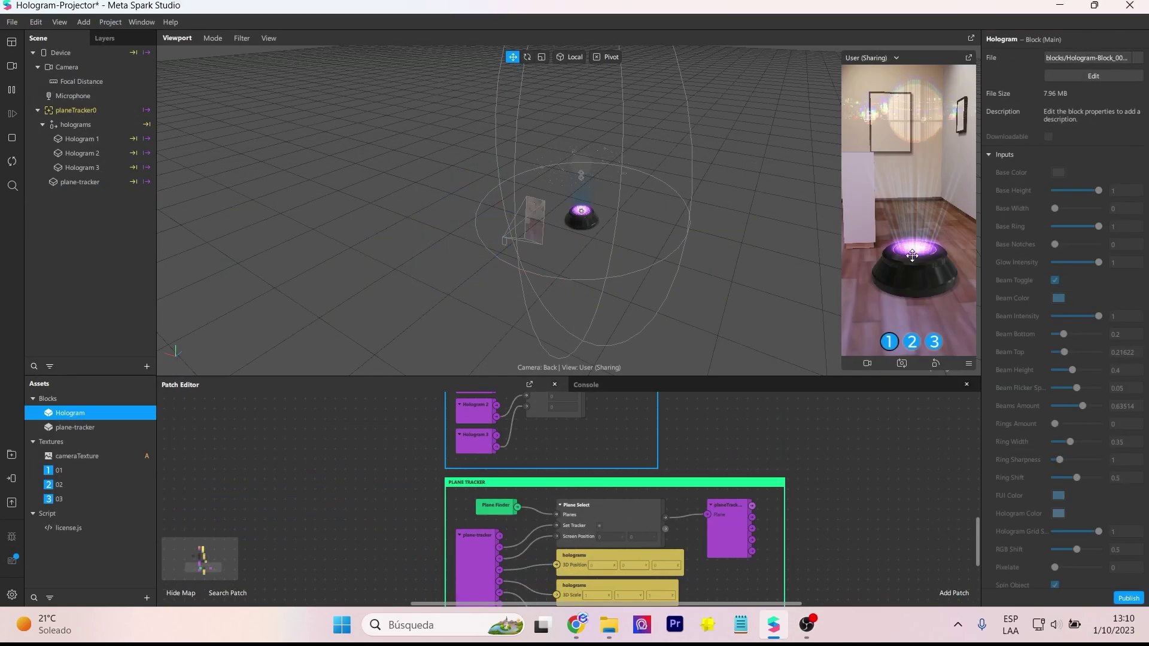
# Switch the simulator to option 2 and set Hologram 2's Spin Speed to 0.14545
pyautogui.click(912, 342)
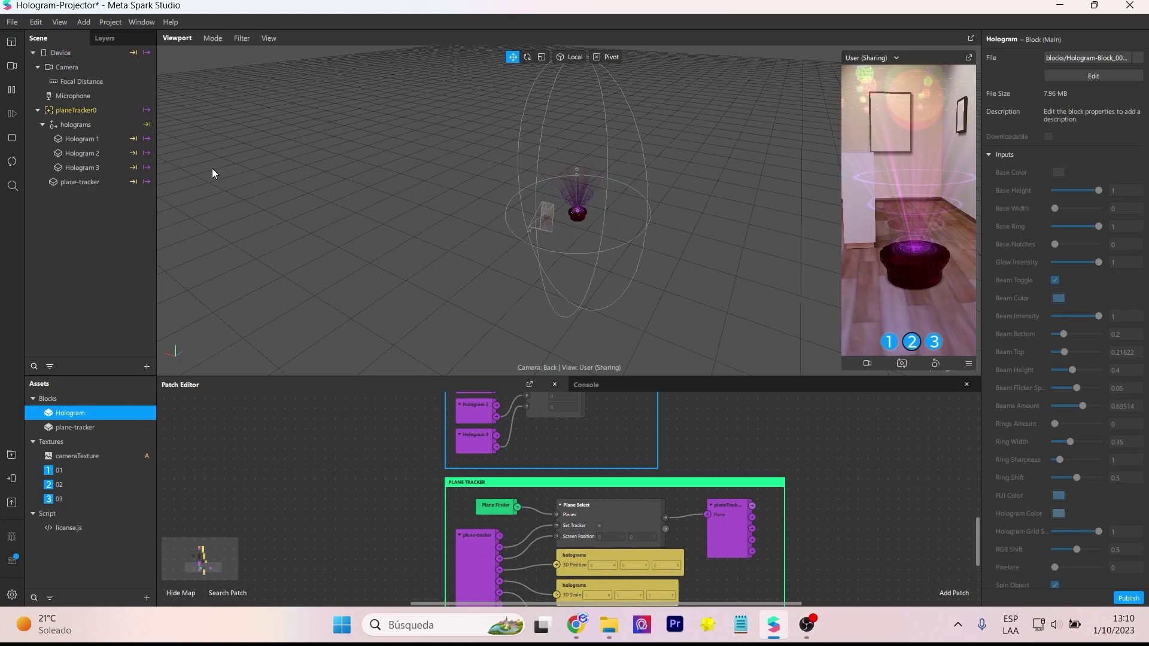
pyautogui.click(82, 154)
pyautogui.scroll(-5, 1026, 307)
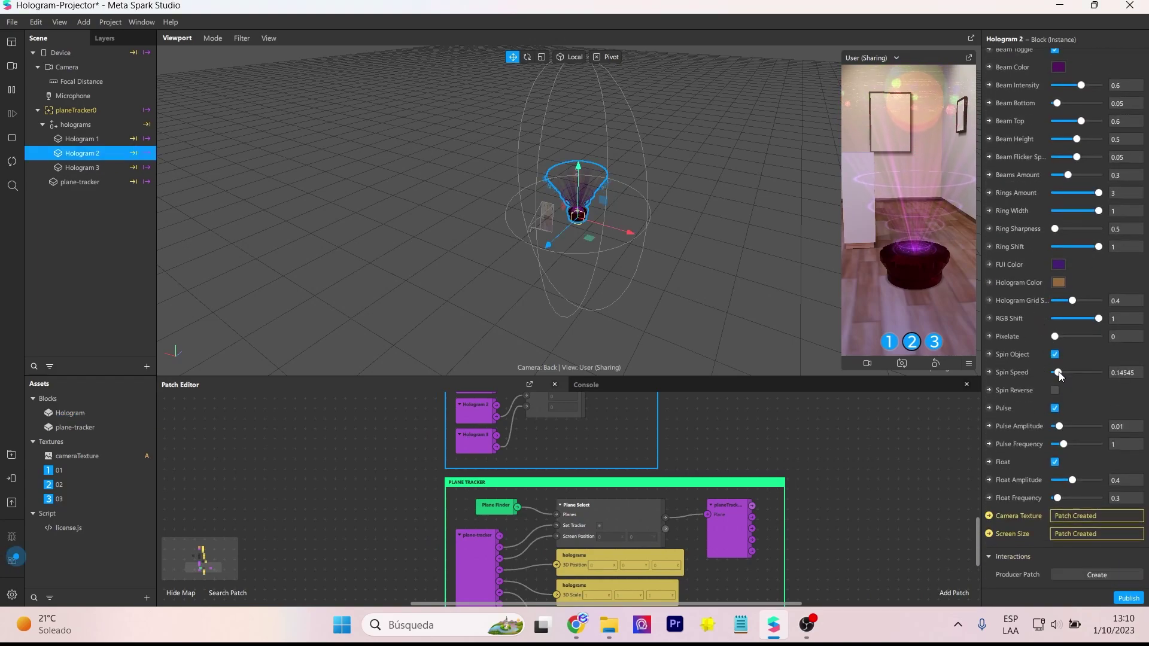
# Preview Hologram 1 with option 1 in the simulator, and switch the phone preview of the effect to option 3
pyautogui.click(99, 140)
pyautogui.click(889, 344)
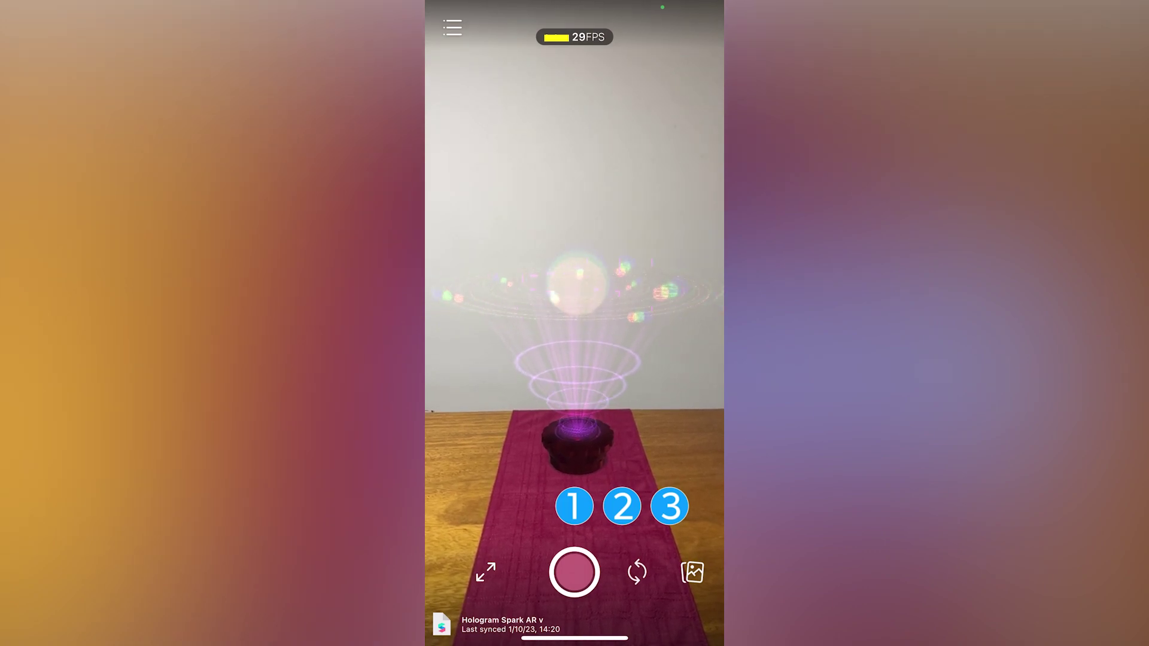
pyautogui.click(669, 506)
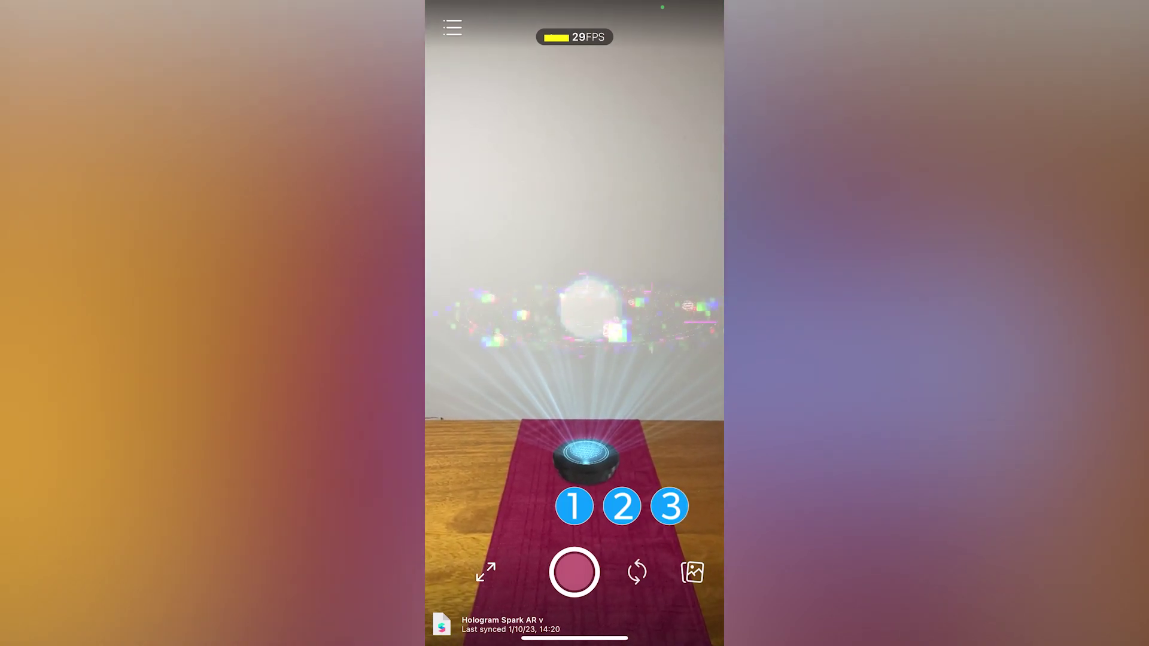